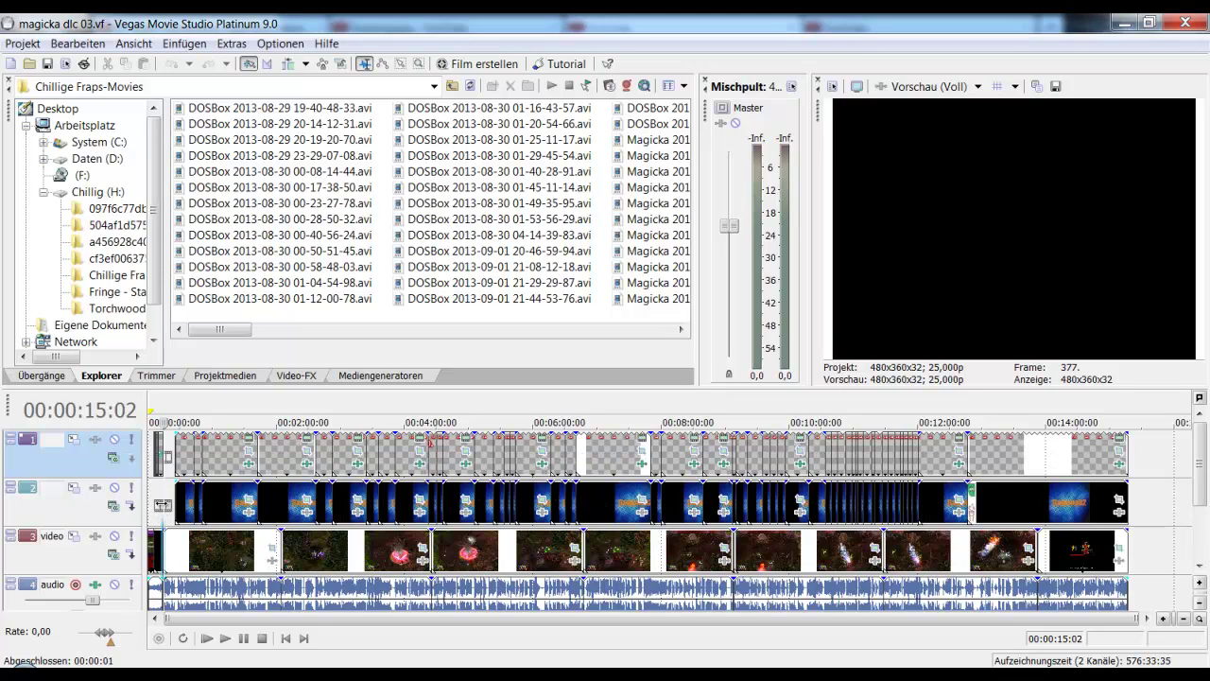
Step: Preview the start of the project at several points, comparing the intro section with the first gameplay section on the overlay tracks
left_click(157, 507)
left_click(163, 511)
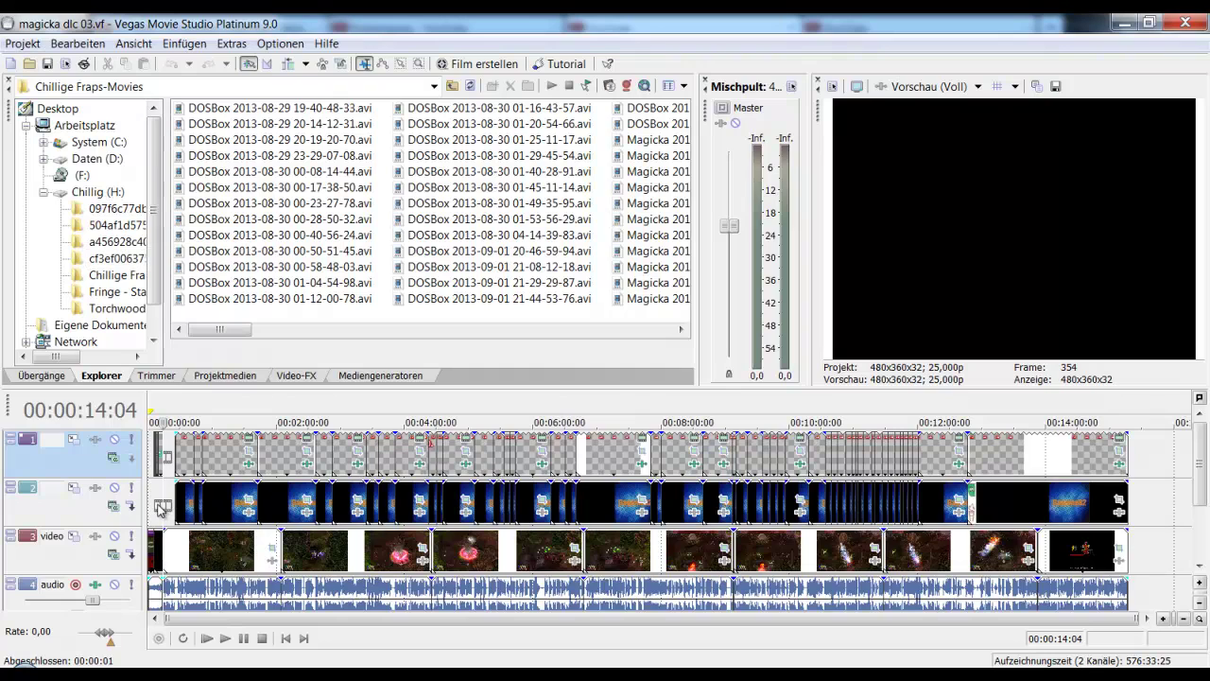
left_click(223, 505)
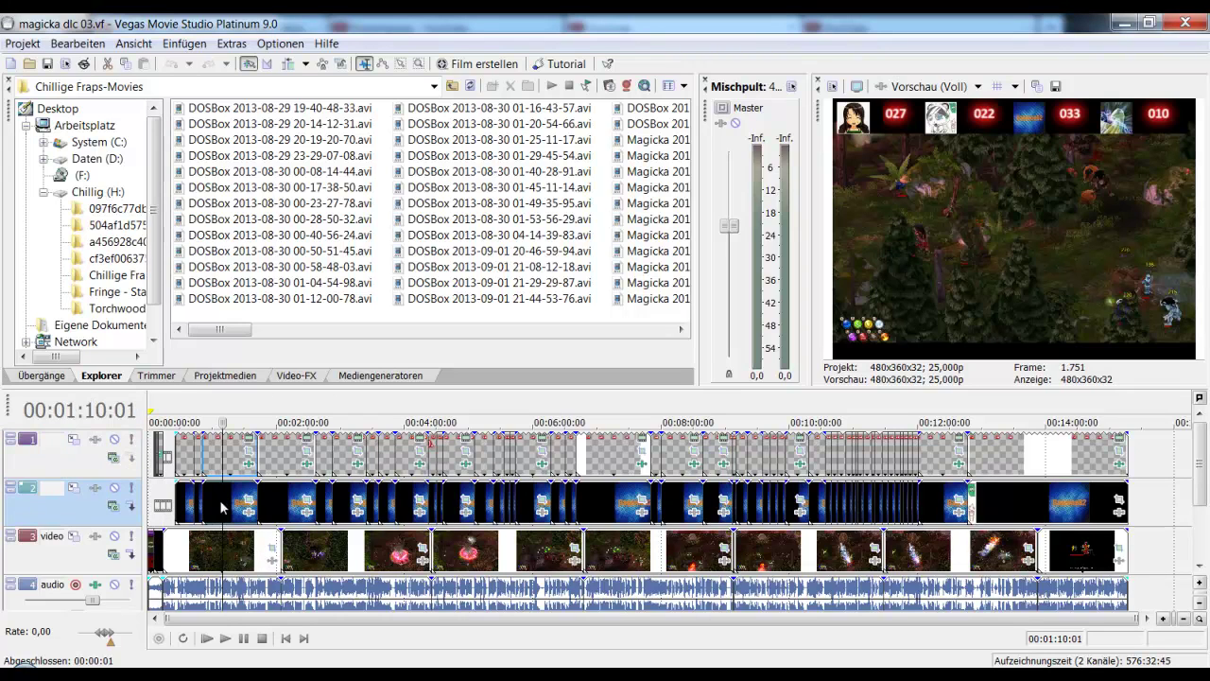
left_click(154, 504)
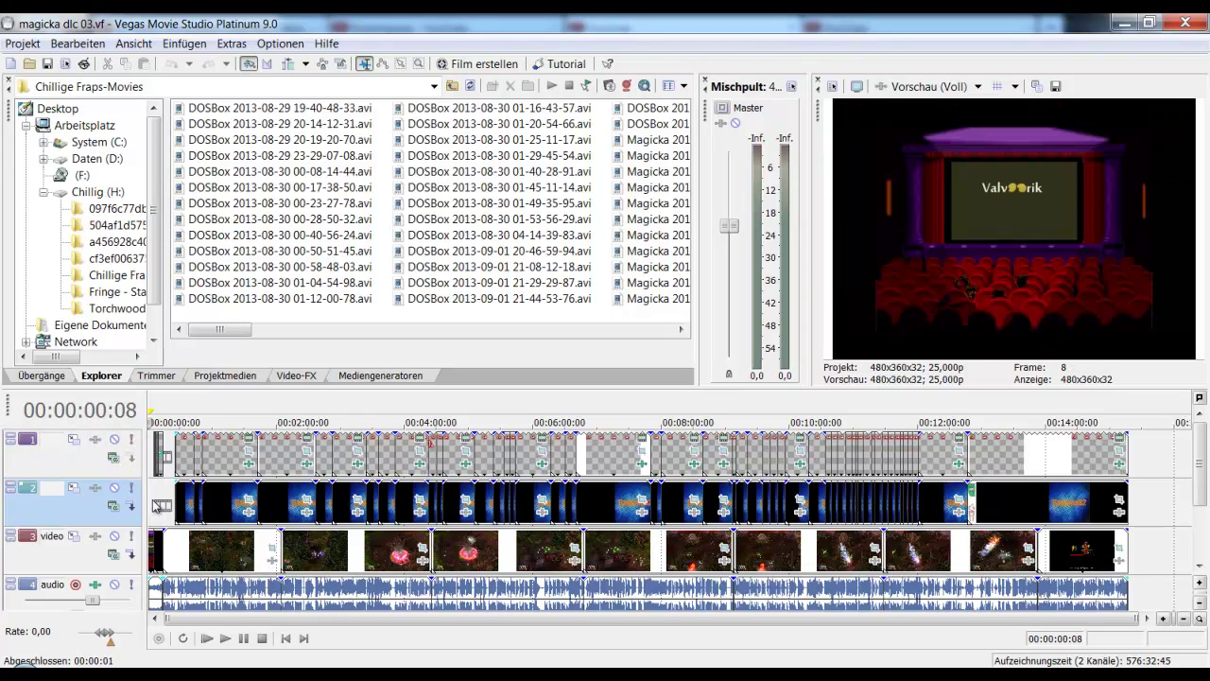
scroll(154, 505, "up", 1)
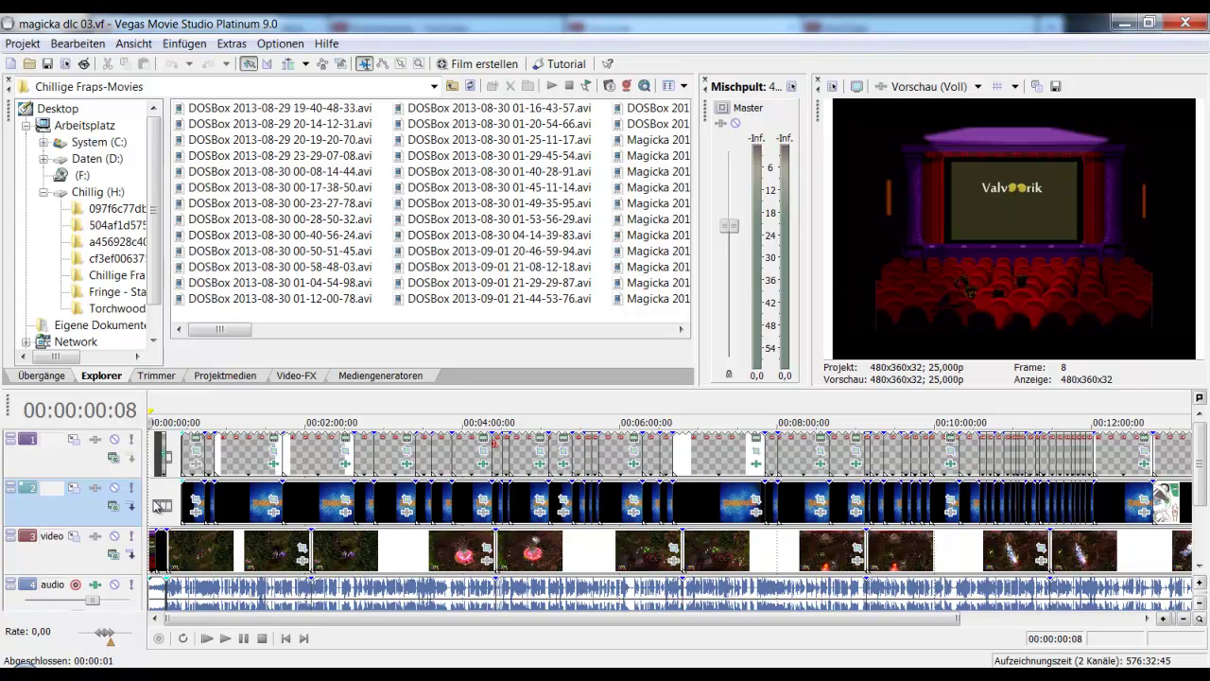
scroll(194, 509, "down", 1)
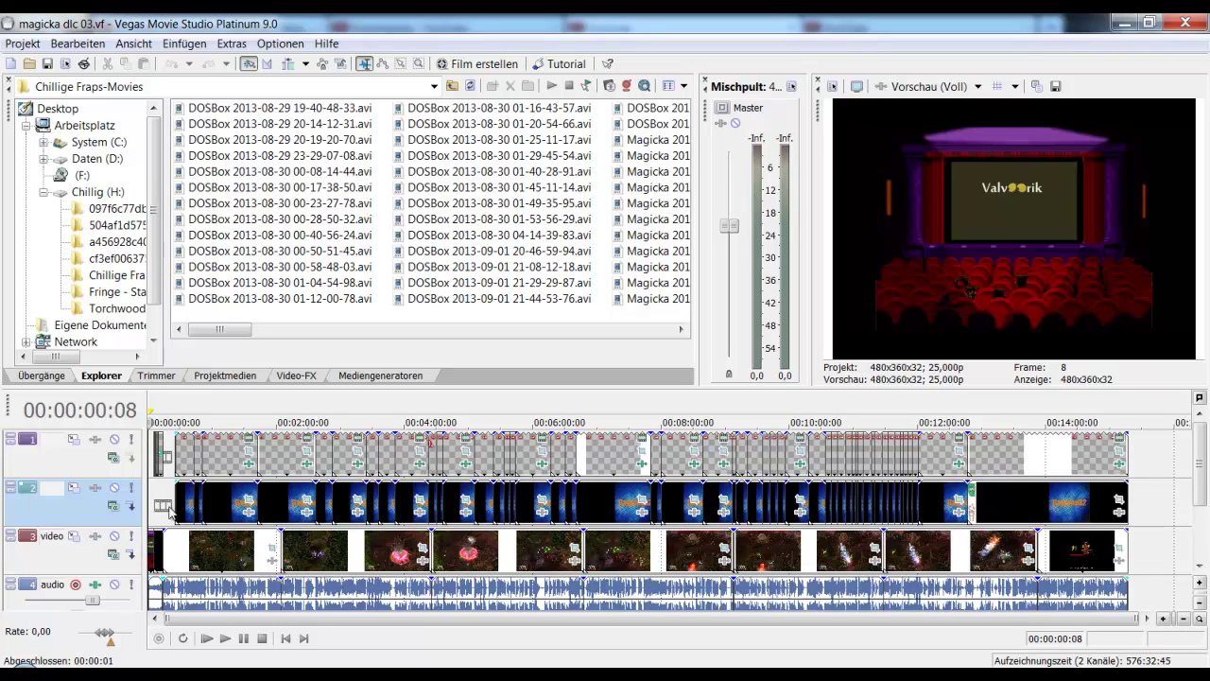
left_click(183, 508)
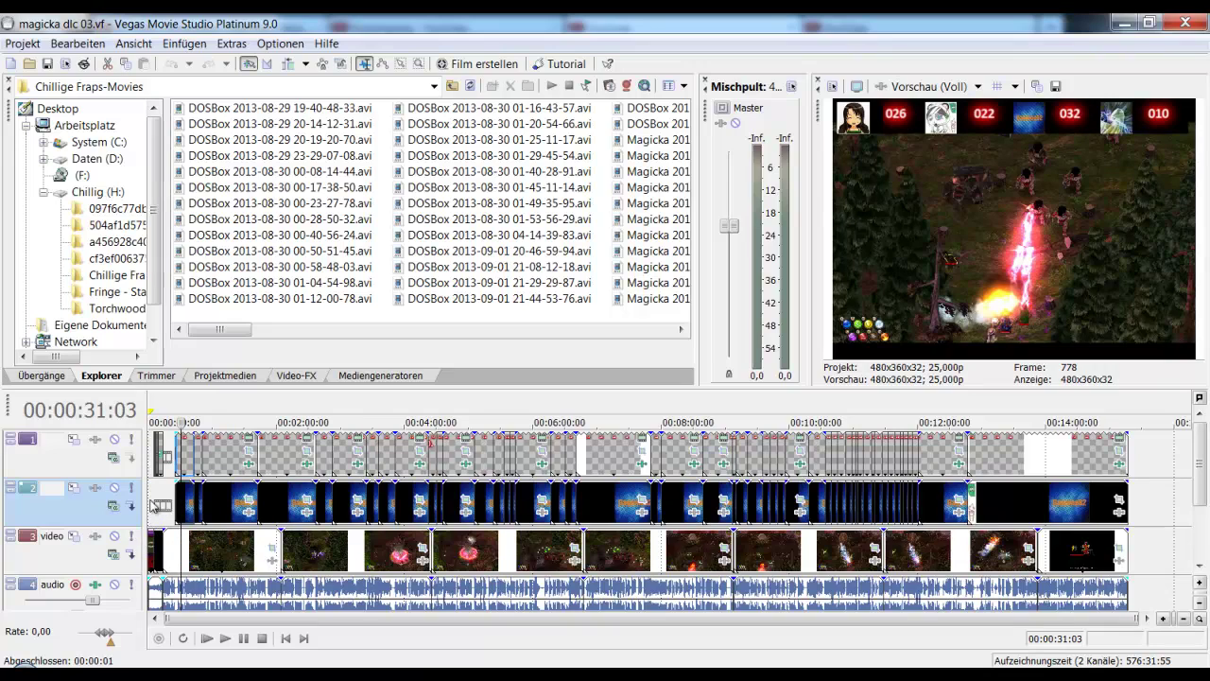
left_click(158, 504)
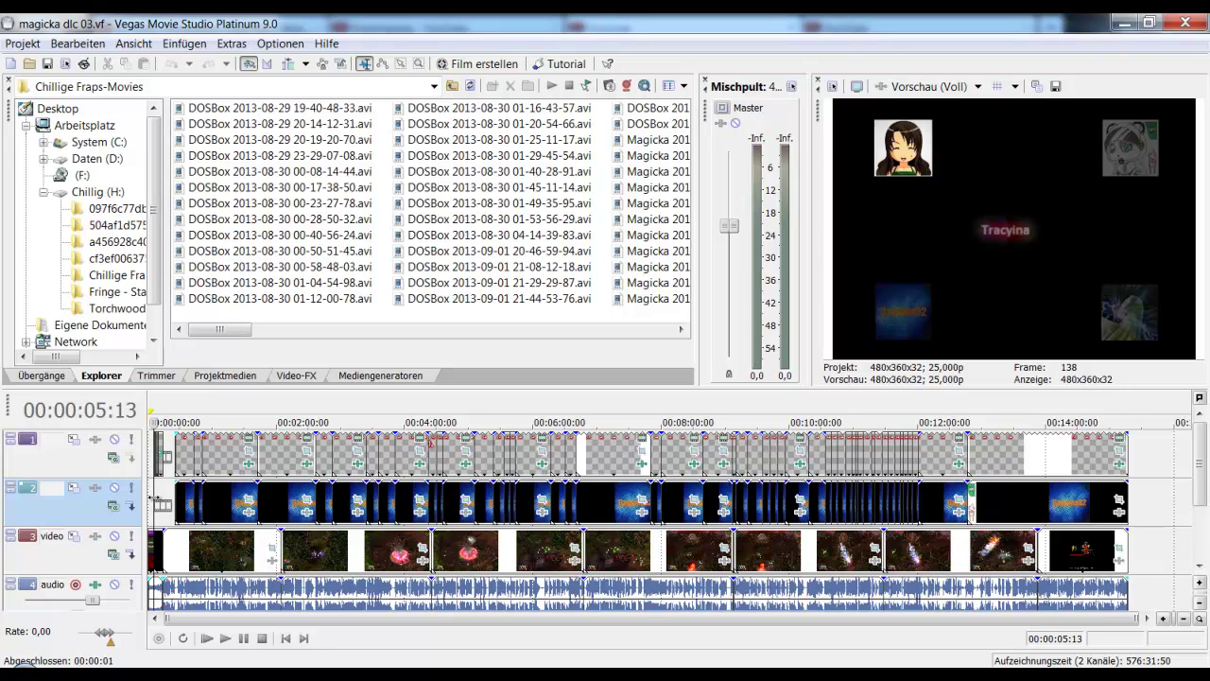
left_click(224, 503)
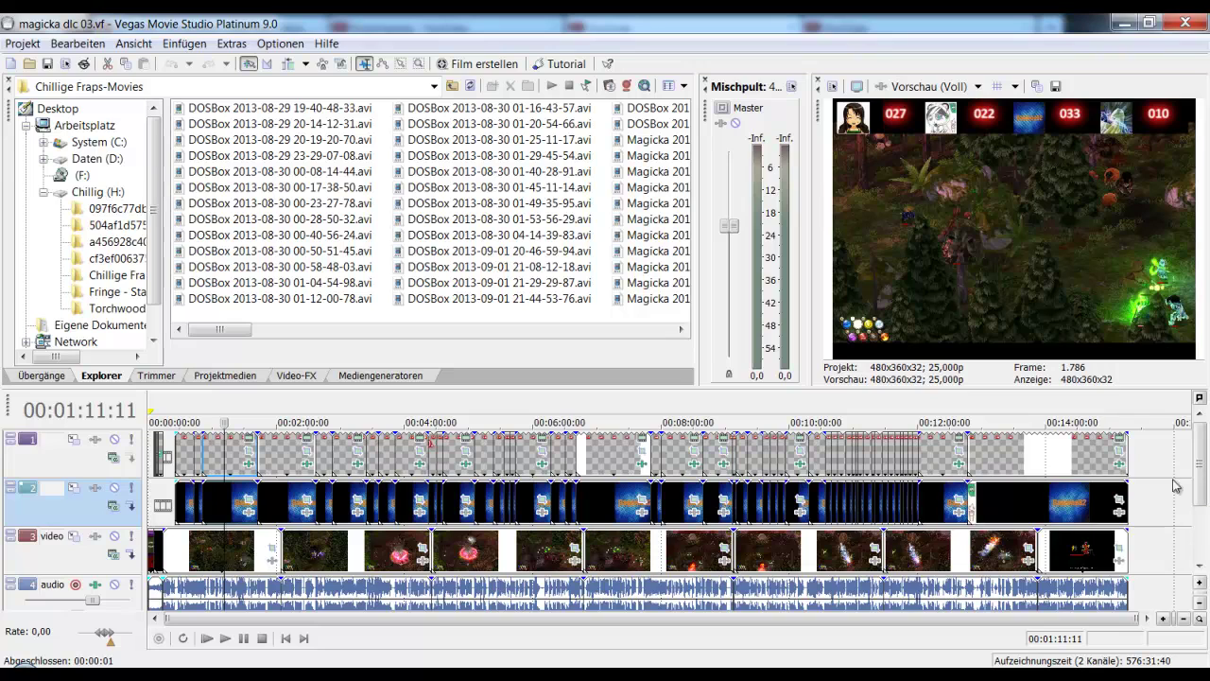
mouse_move(1206, 472)
left_mouse_down()
mouse_move(1206, 526)
mouse_move(1206, 472)
left_mouse_up()
Step: Add two volume envelope points to the second gameplay audio event, at about 3:40 and 3:55
left_click(347, 598)
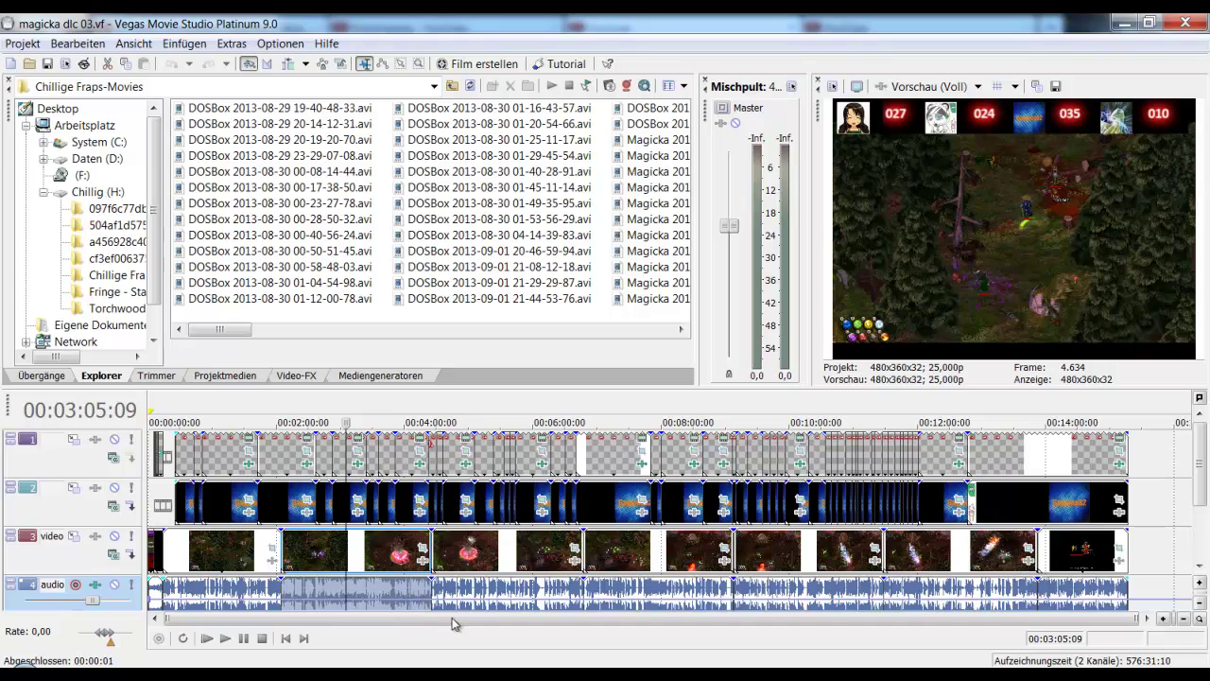
right_click(385, 606)
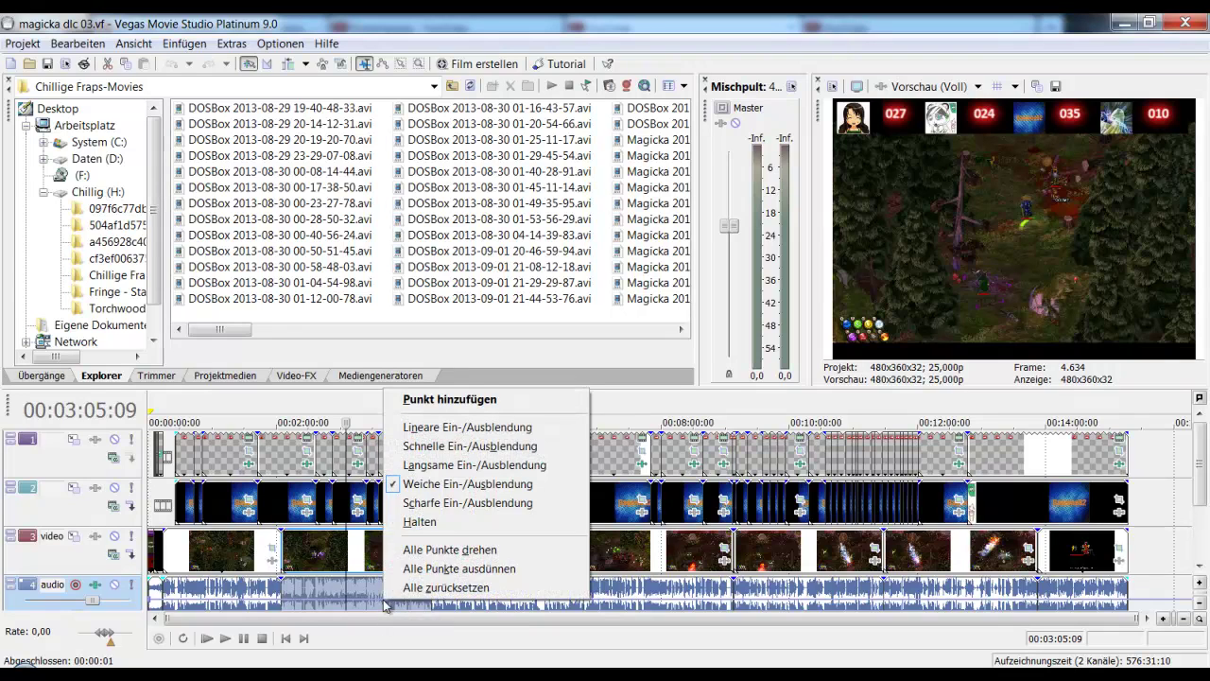
left_click(482, 400)
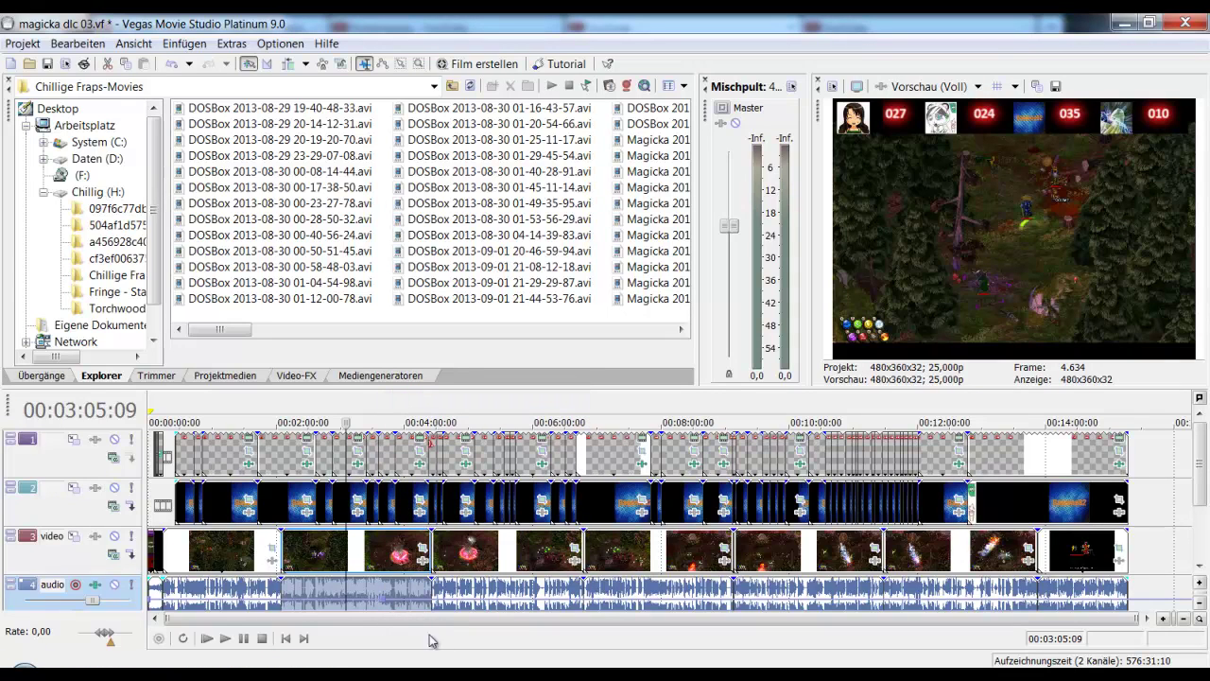
right_click(403, 607)
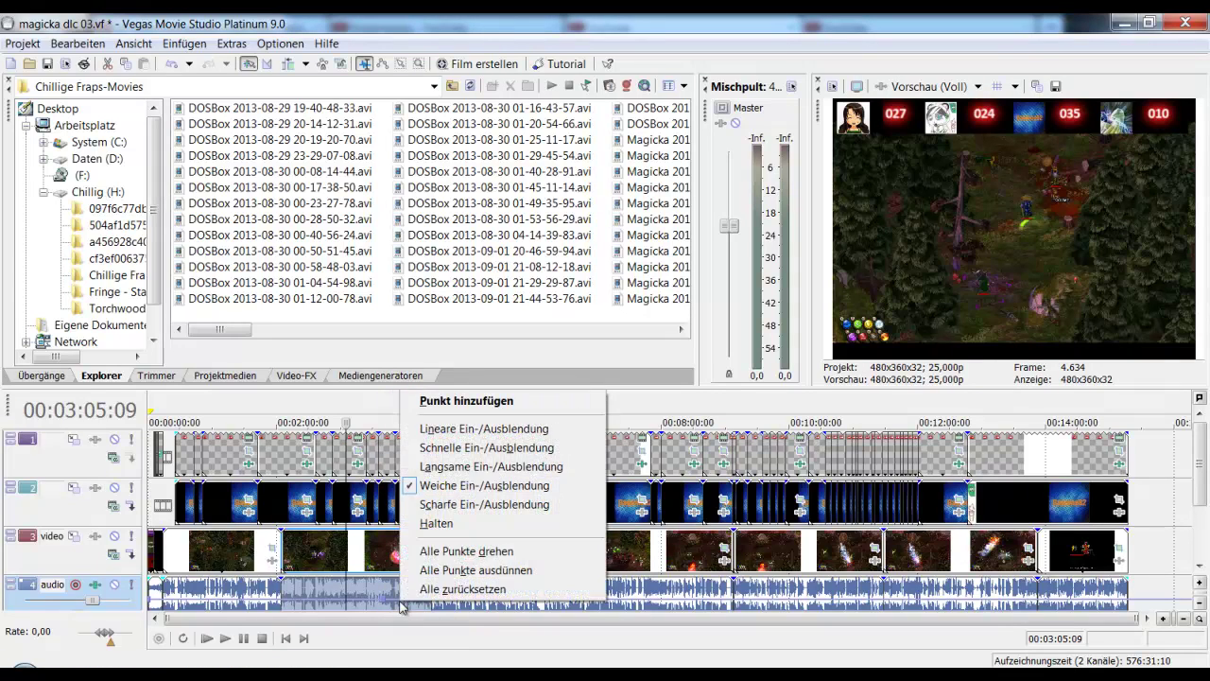
left_click(500, 401)
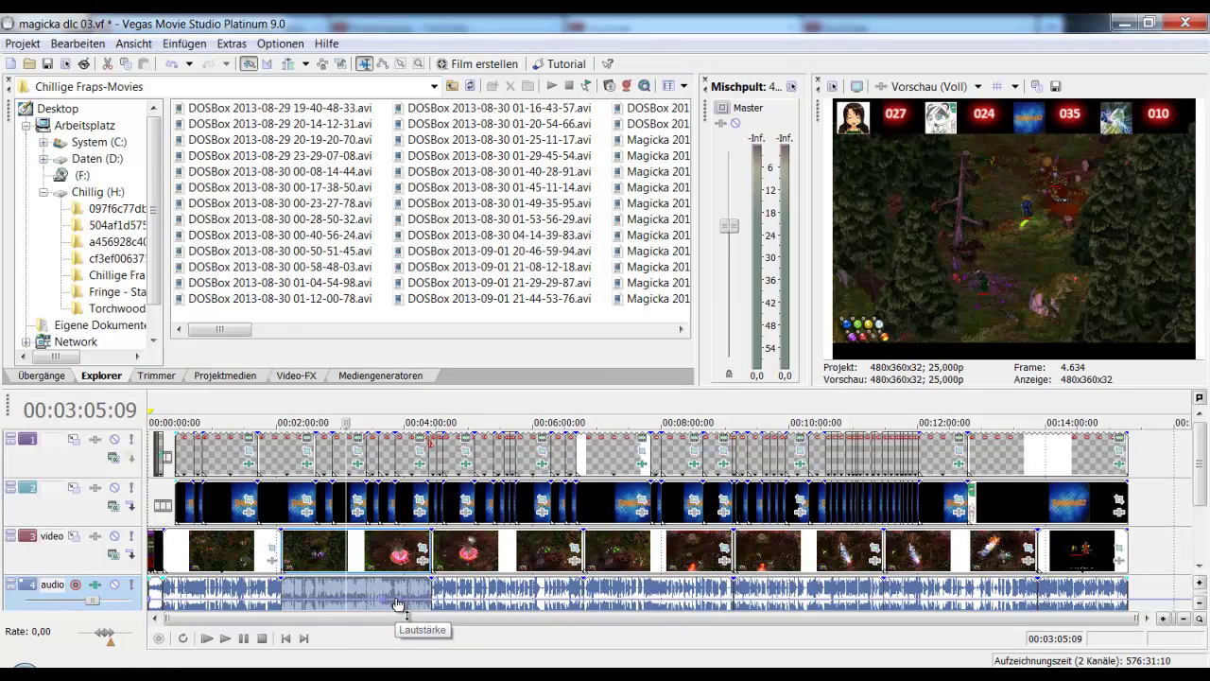
Step: Raise the later of the two new volume points so the envelope ramps upward between about 3:40 and 3:55
left_click(478, 560)
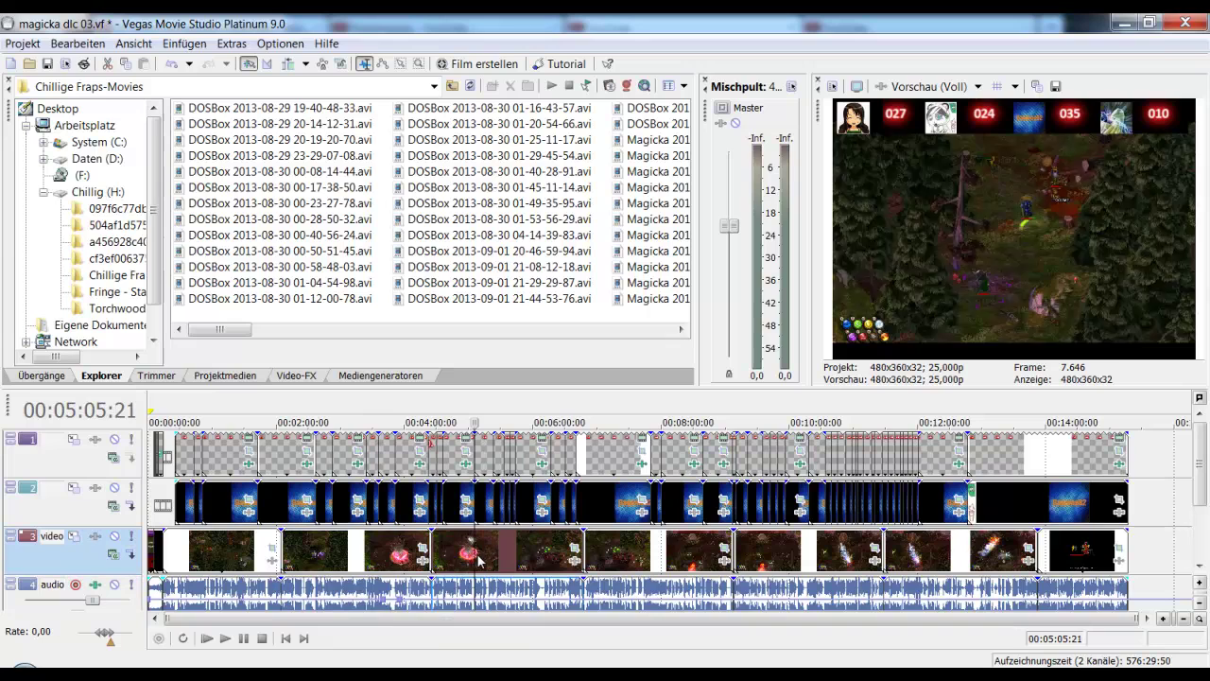
left_click(395, 601)
scroll(395, 601, "up", 5)
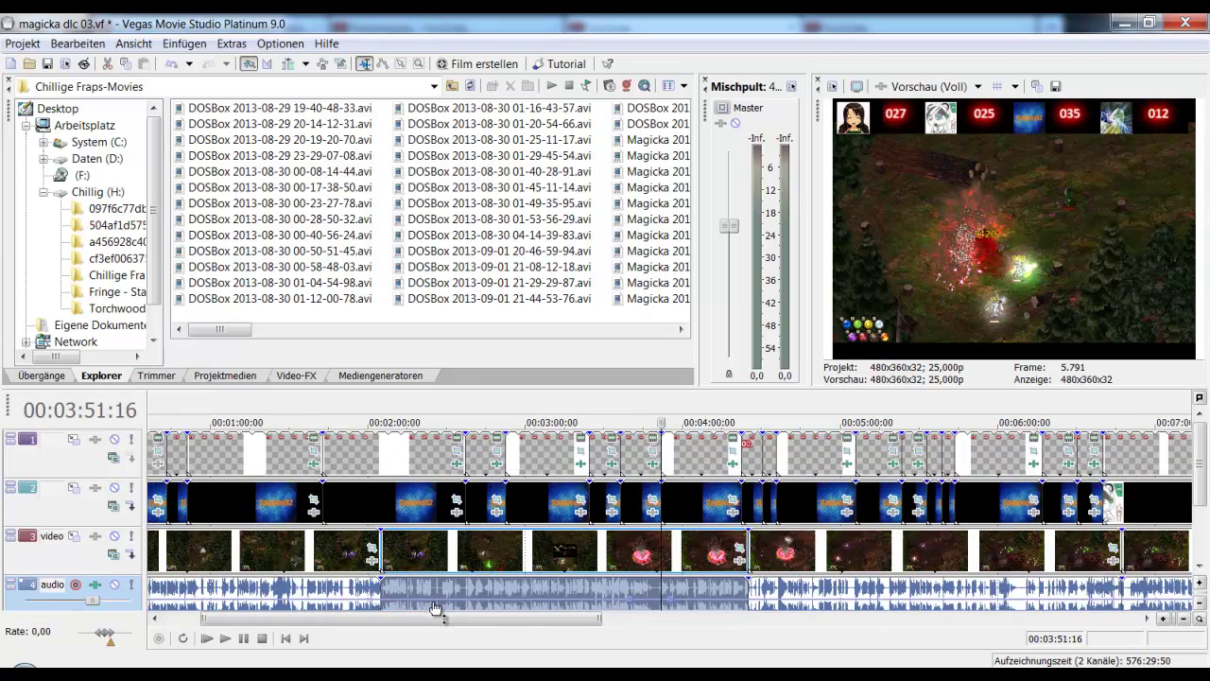
left_click(882, 594)
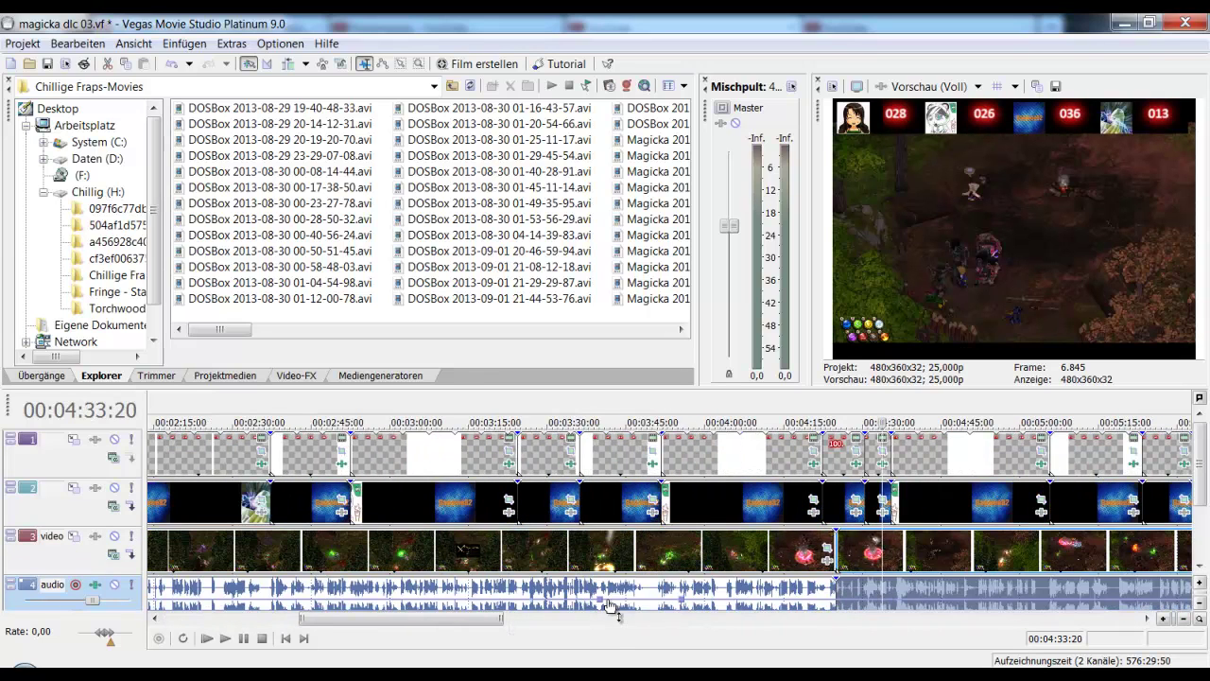
left_click_drag(680, 605, 667, 580)
left_click(630, 588)
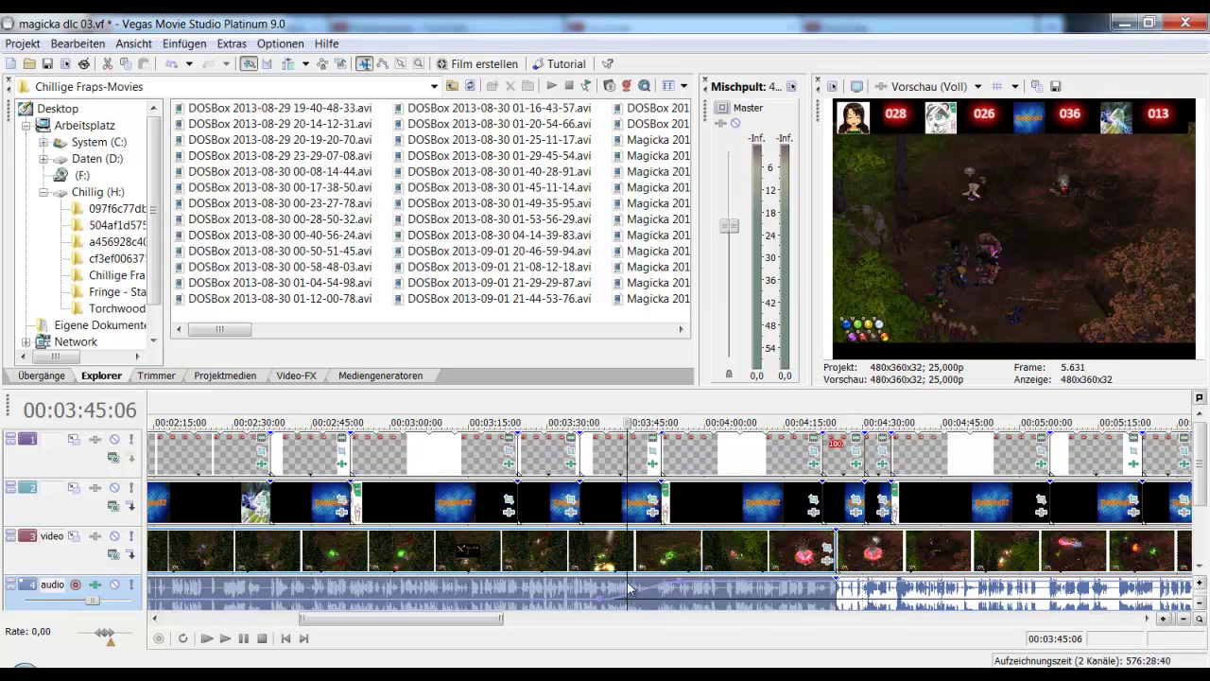
Step: Examine the grouped intro events at the project start and compare the title events with the gameplay overlay around 32 seconds
scroll(431, 581, "down", 3)
scroll(431, 581, "down", 1)
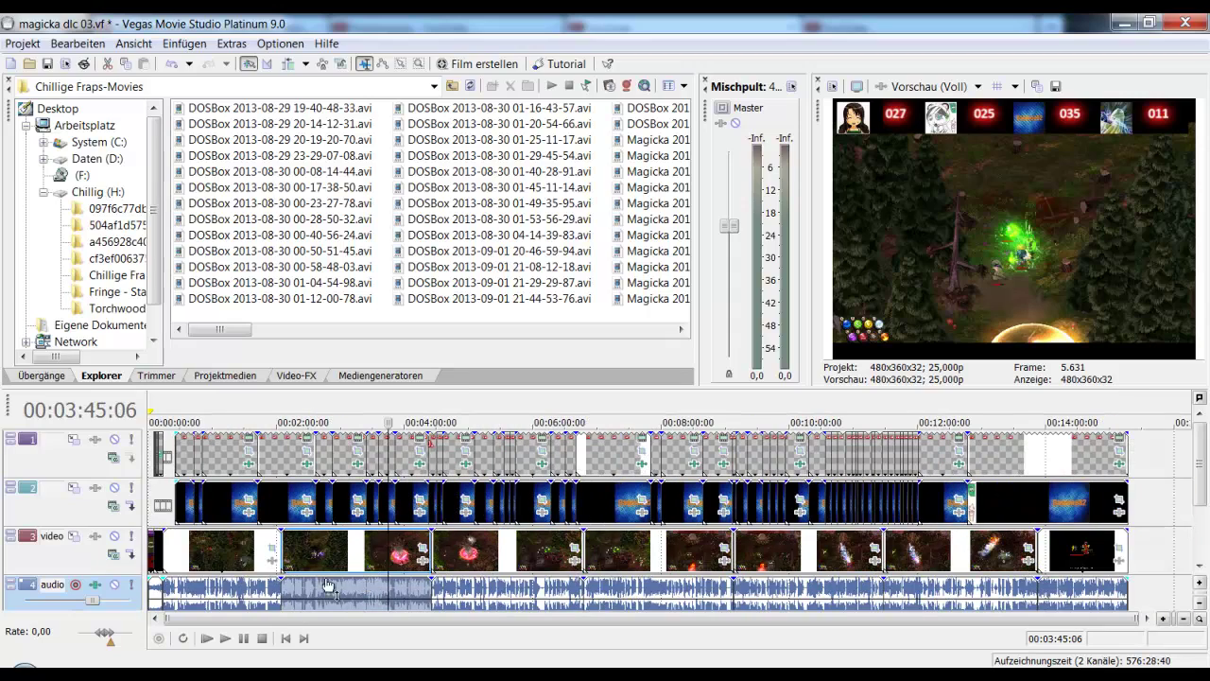
left_click(156, 554)
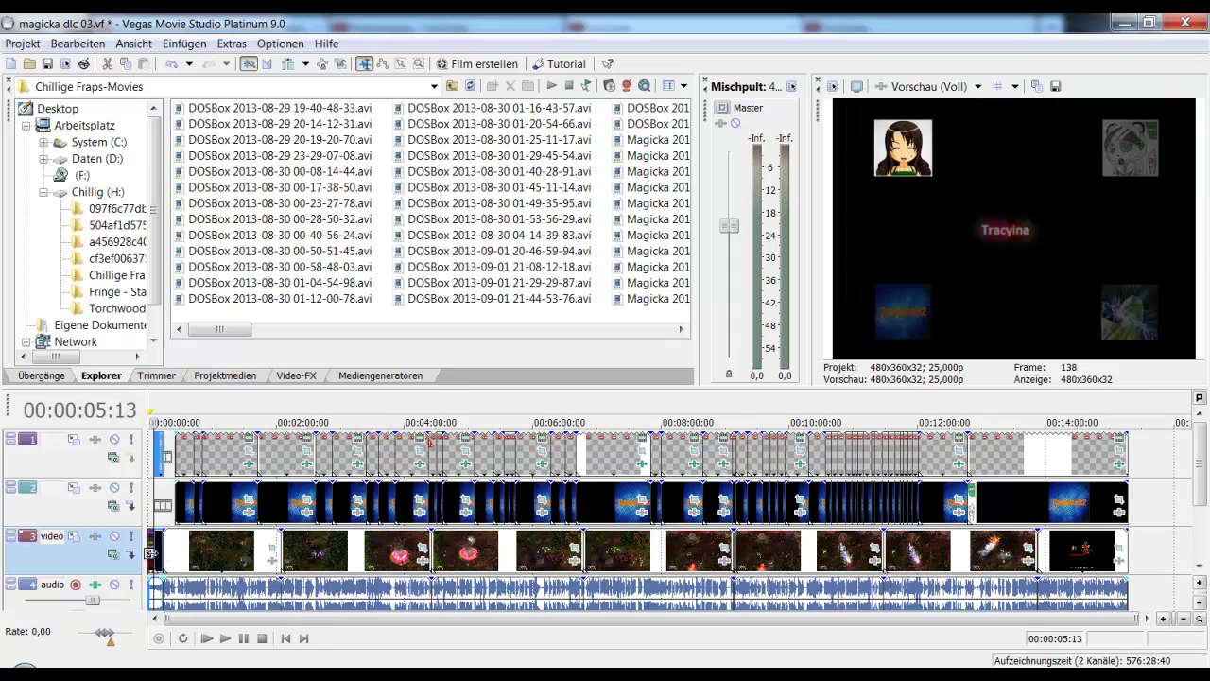
scroll(157, 560, "up", 4)
scroll(157, 563, "up", 5)
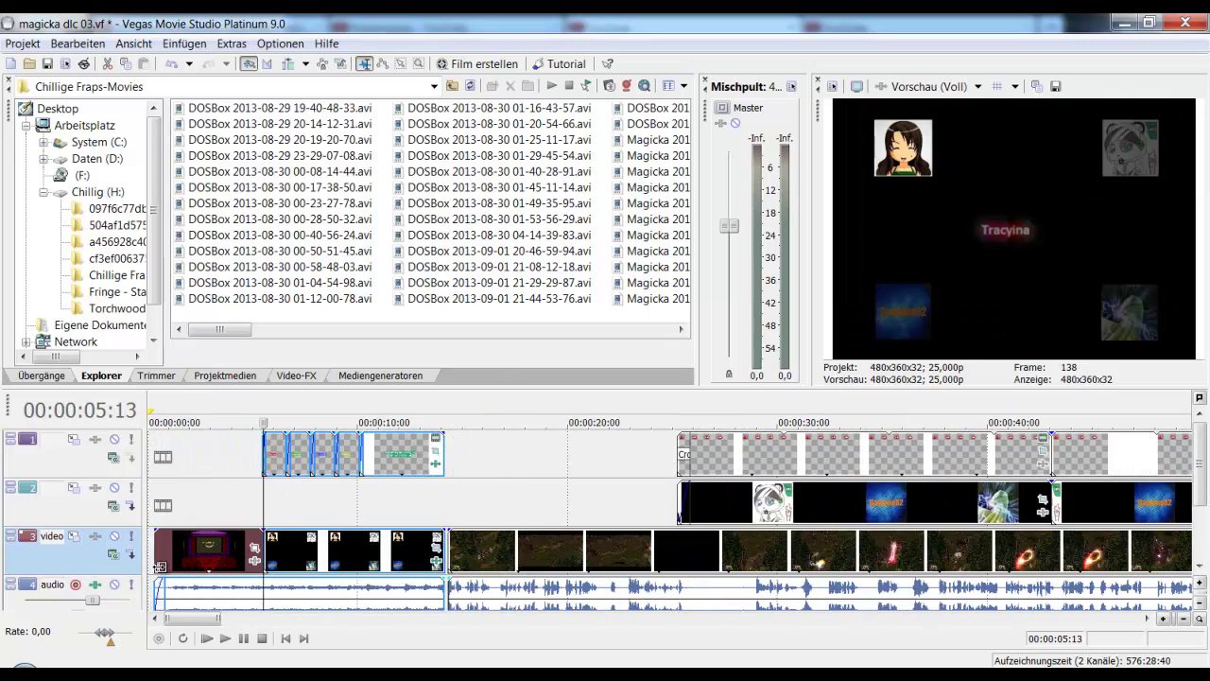
left_click(275, 466)
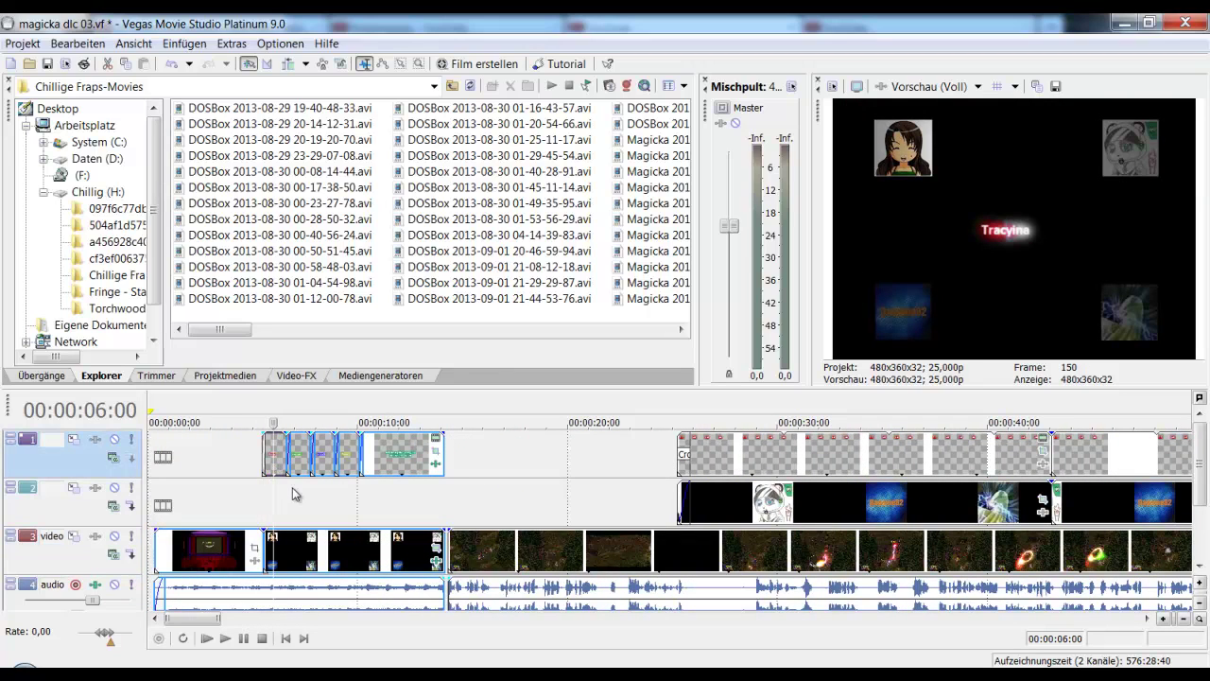
left_click(822, 501)
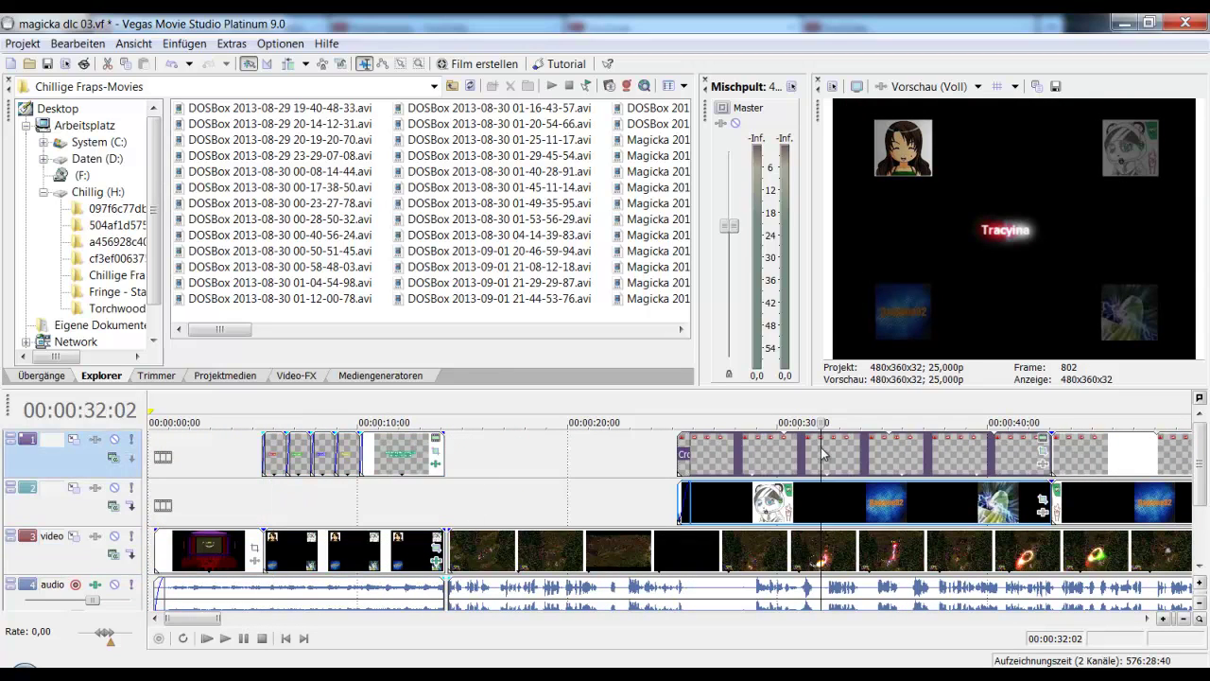
left_click(275, 463)
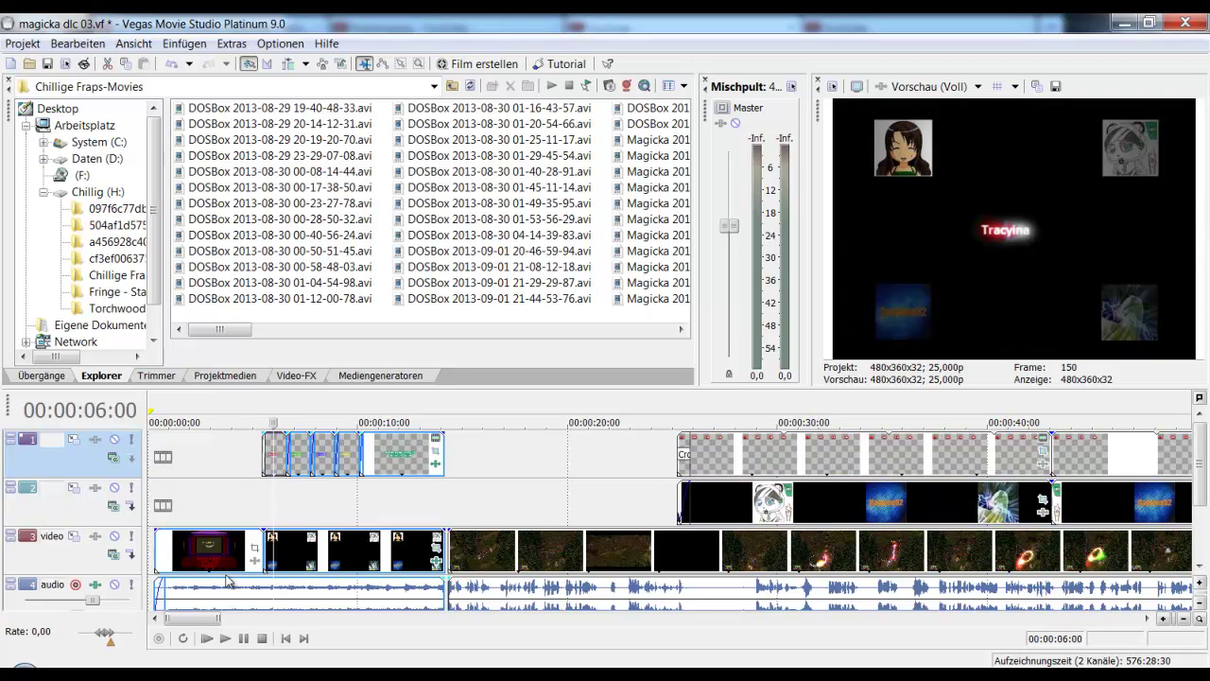
Step: Scrub through the opening cinema clip and into the four-portrait clip to preview the intro's animation
left_click(174, 558)
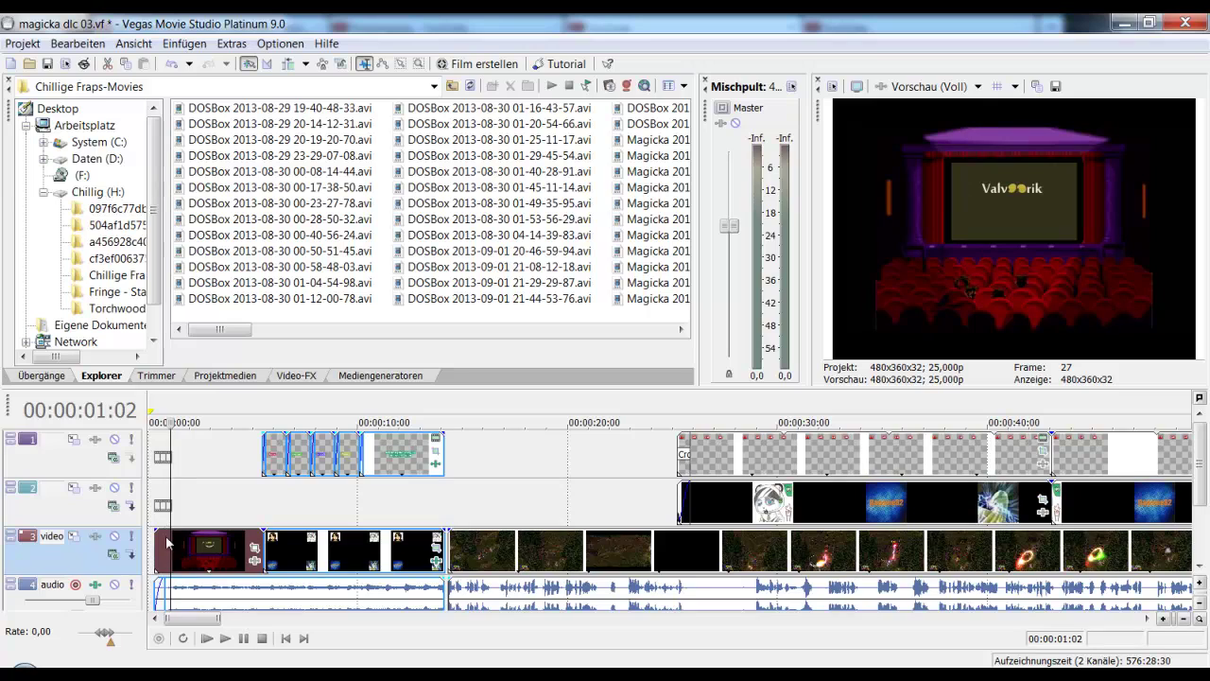
left_click(165, 548)
left_click_drag(164, 548, 217, 548)
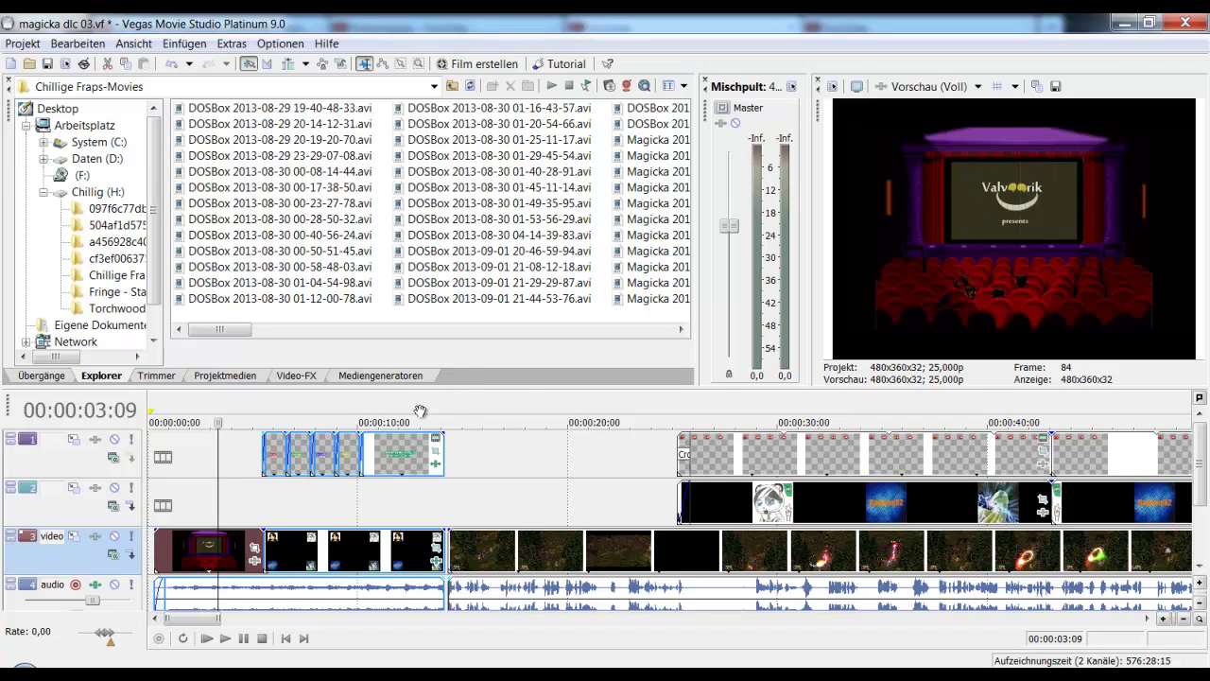
left_click_drag(215, 545, 241, 561)
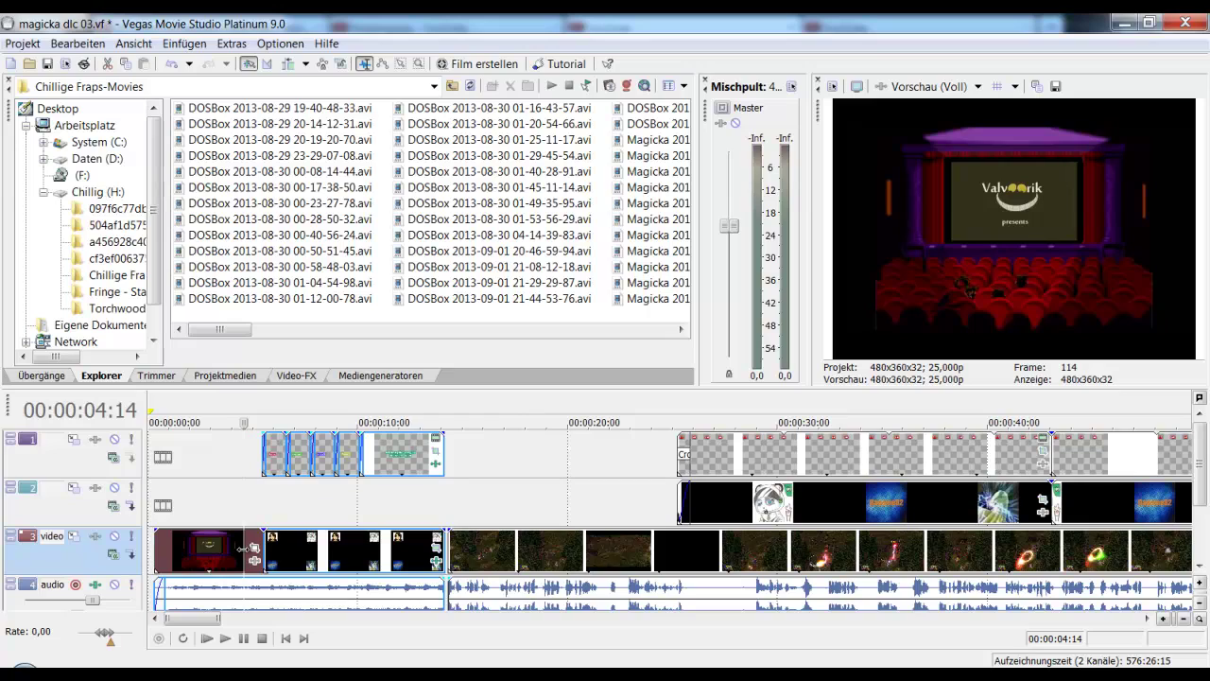
left_click_drag(243, 548, 237, 548)
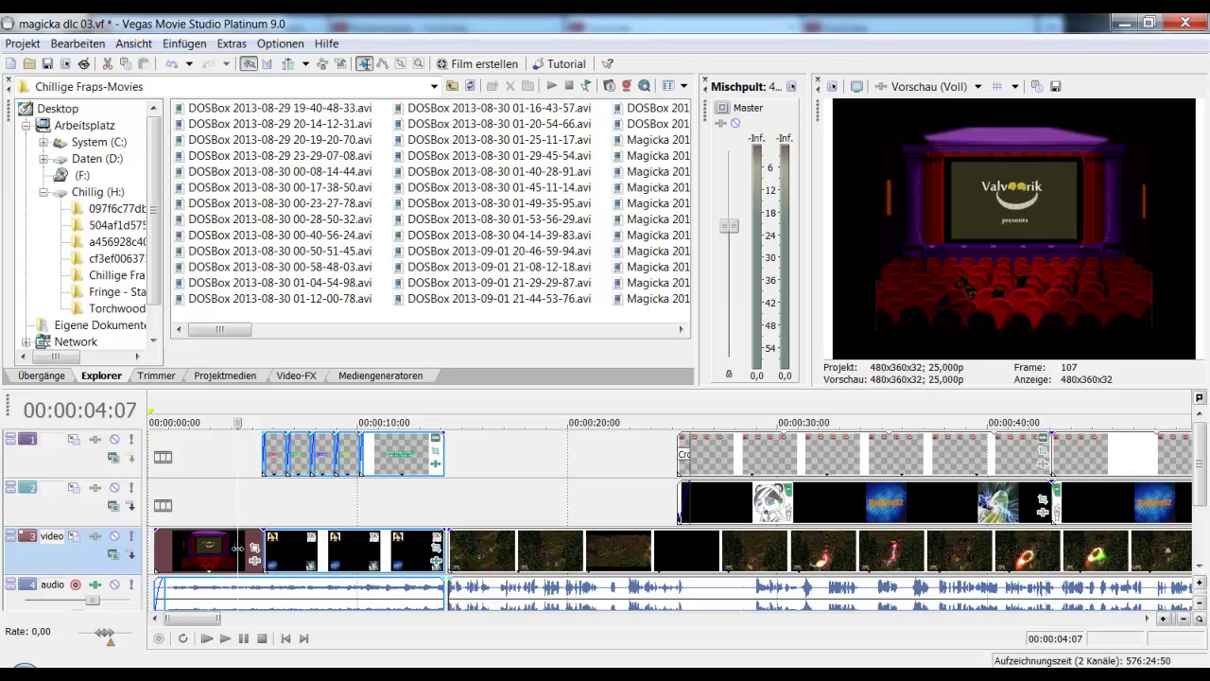
left_click_drag(238, 548, 281, 544)
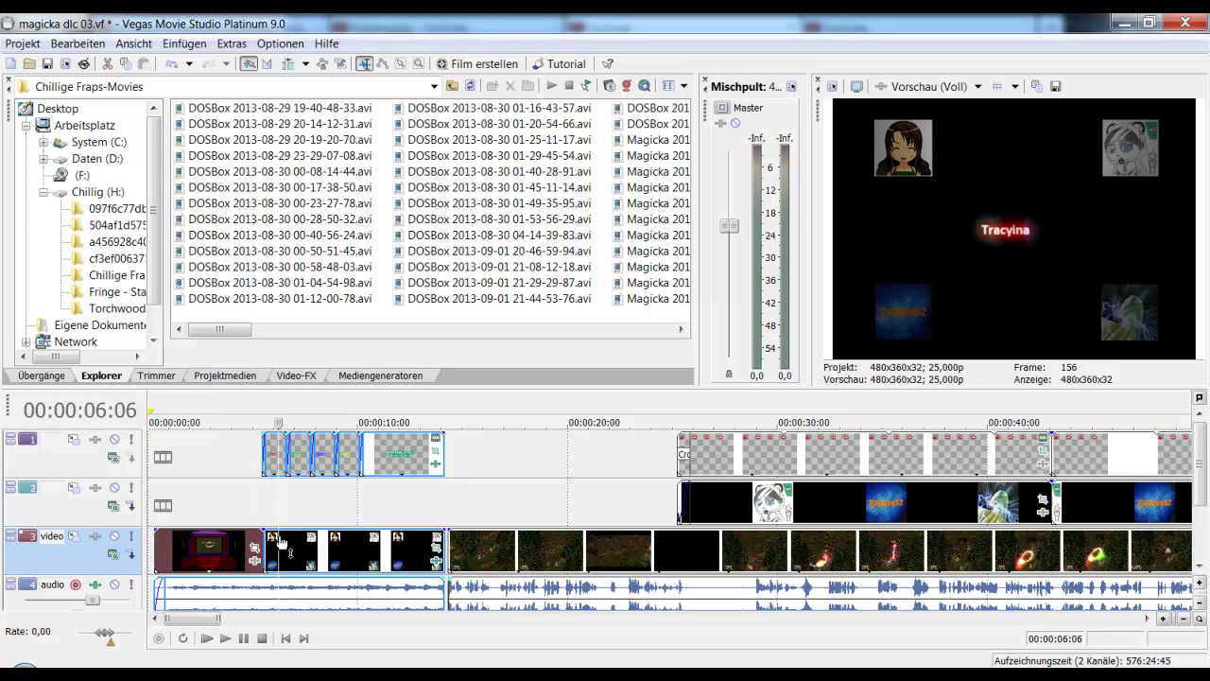
Step: Inspect the generated text settings of the first intro title event on track 1, and close them without changes
left_click(271, 460)
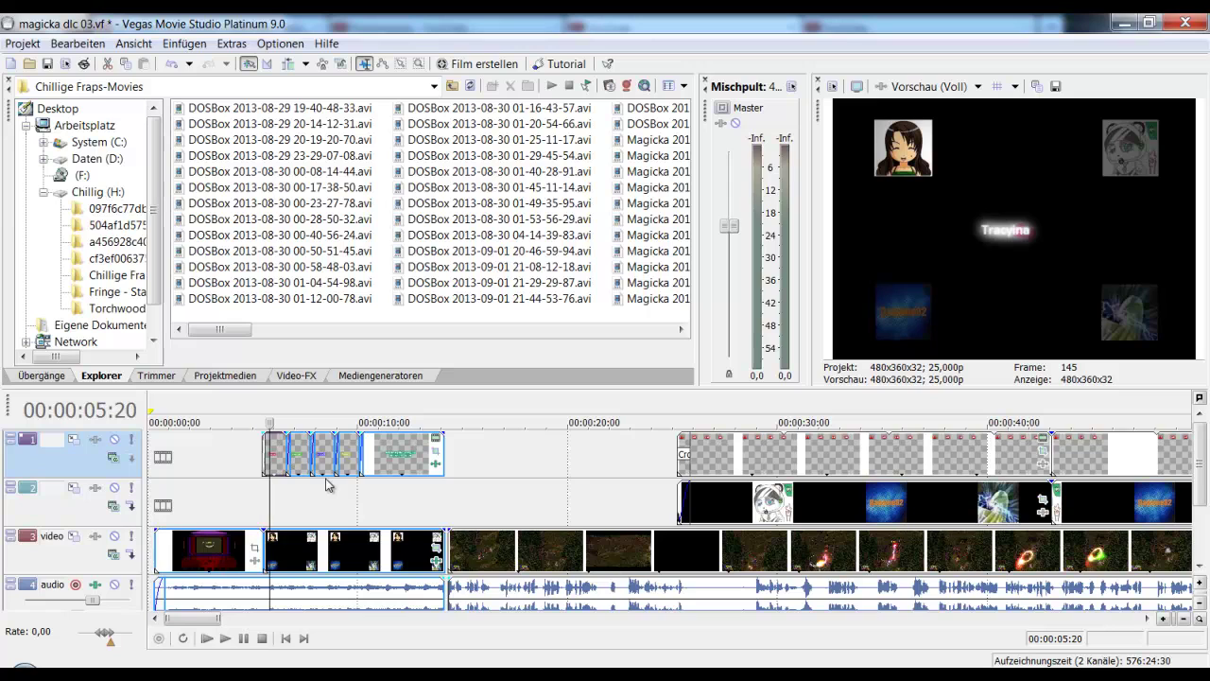
scroll(326, 484, "up", 2)
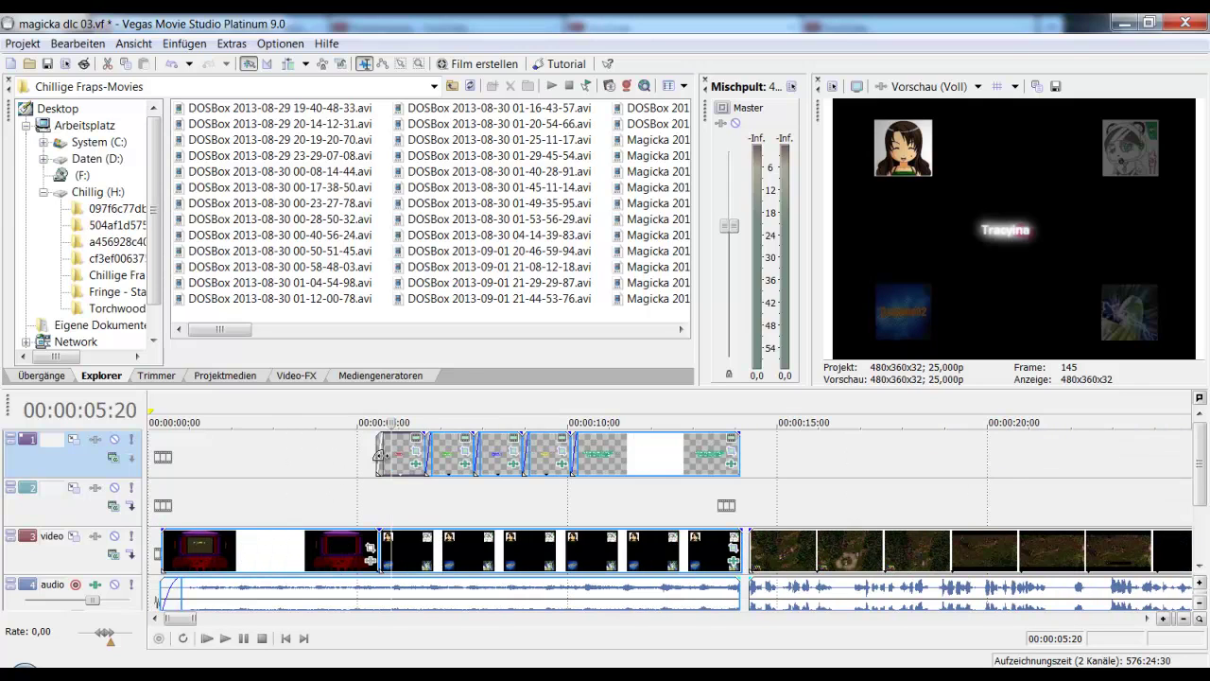
left_click(404, 461)
scroll(404, 461, "up", 1)
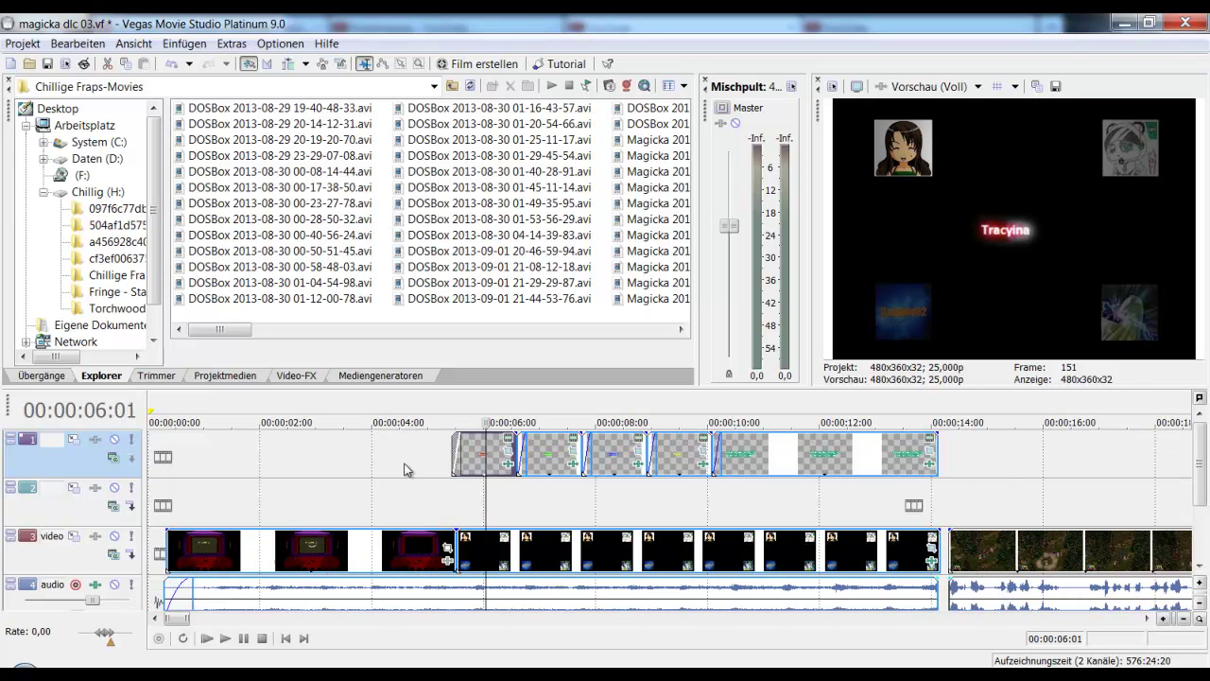
left_click(508, 440)
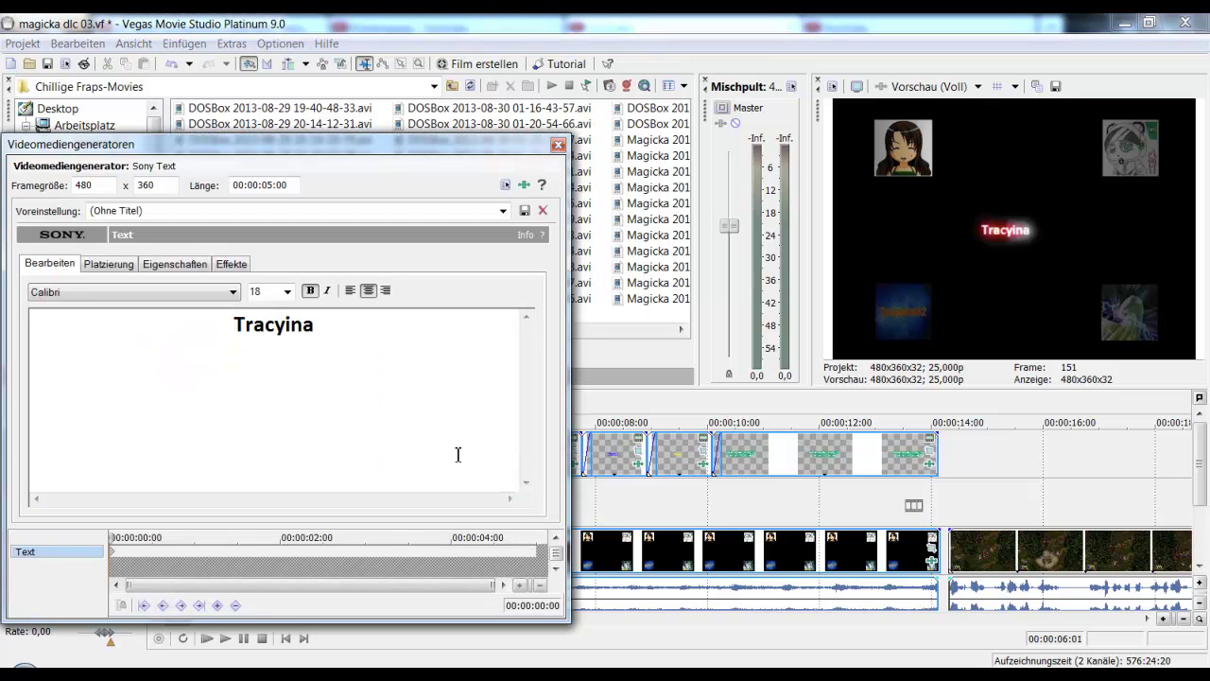
left_click(558, 144)
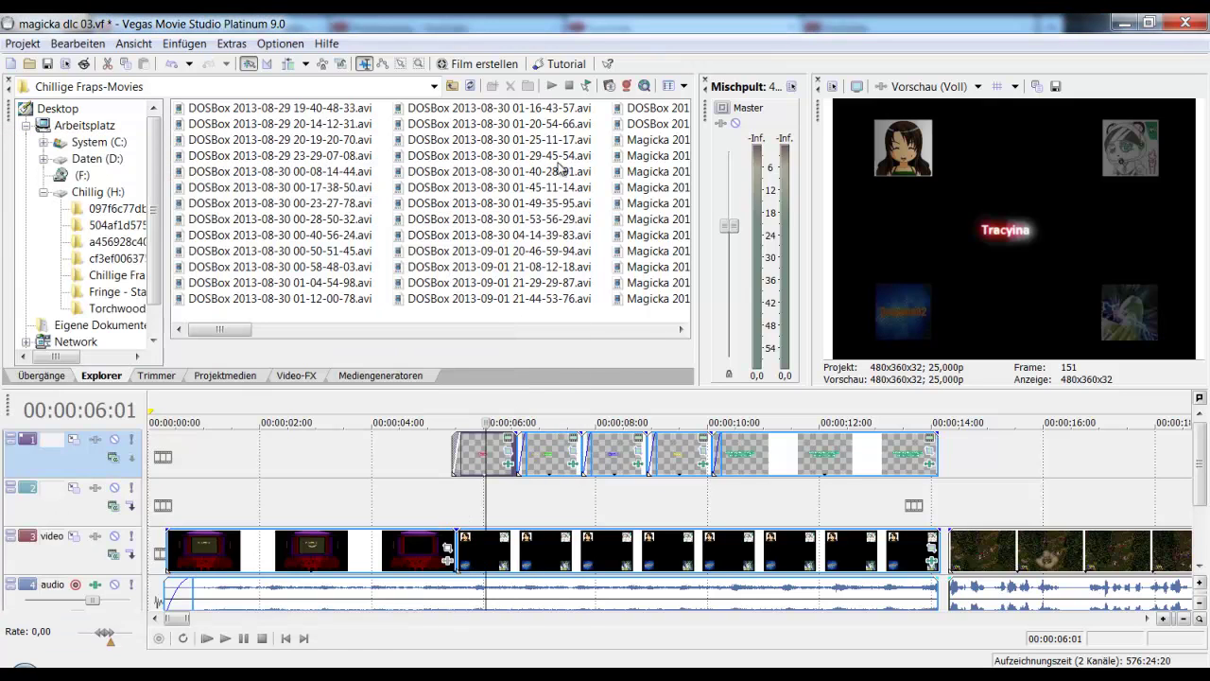
Step: Open the Bump Map event effect of the four-portrait intro clip on the video track
left_click(600, 546)
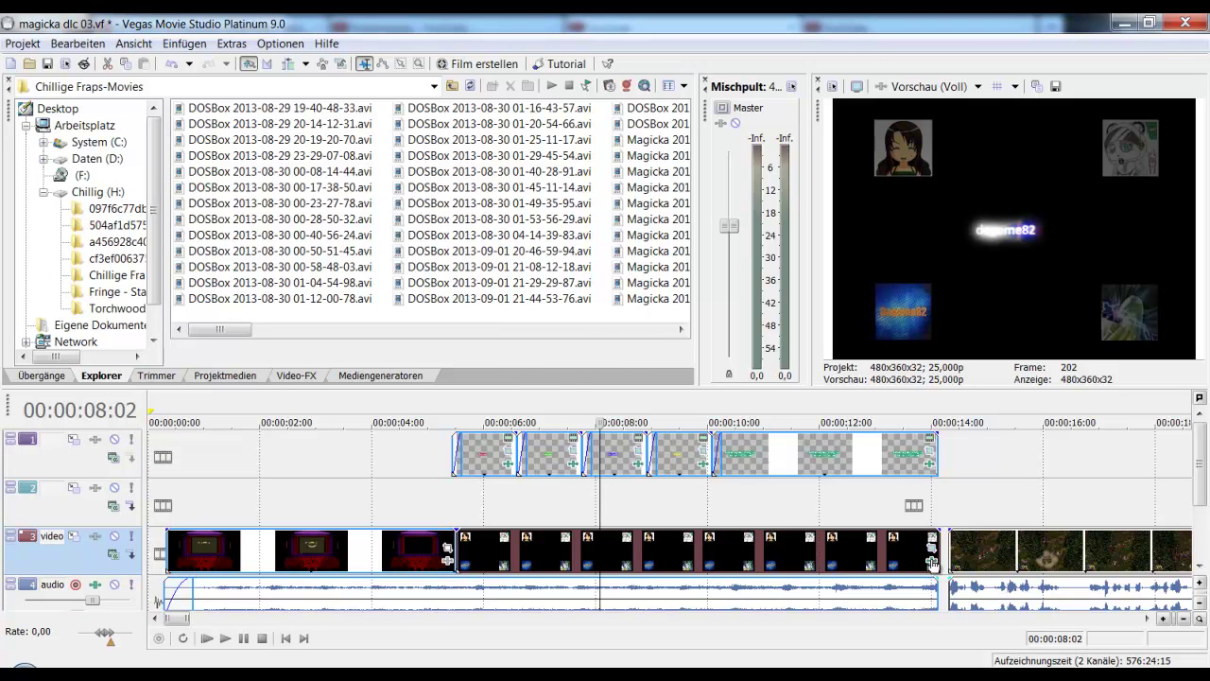
left_click(931, 562)
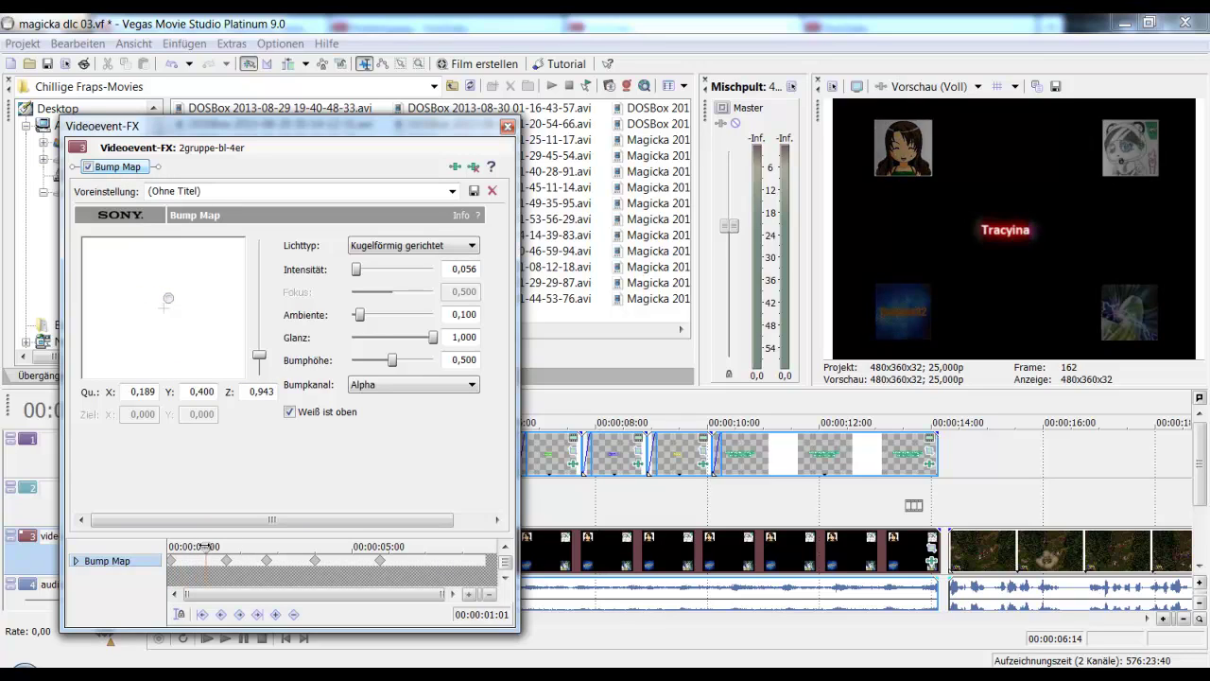
Step: Scrub the Bump Map keyframes from about one second to 00:00:02:19 to preview the light moving between the portraits
mouse_move(227, 546)
left_mouse_down()
mouse_move(173, 545)
mouse_move(223, 543)
left_mouse_up()
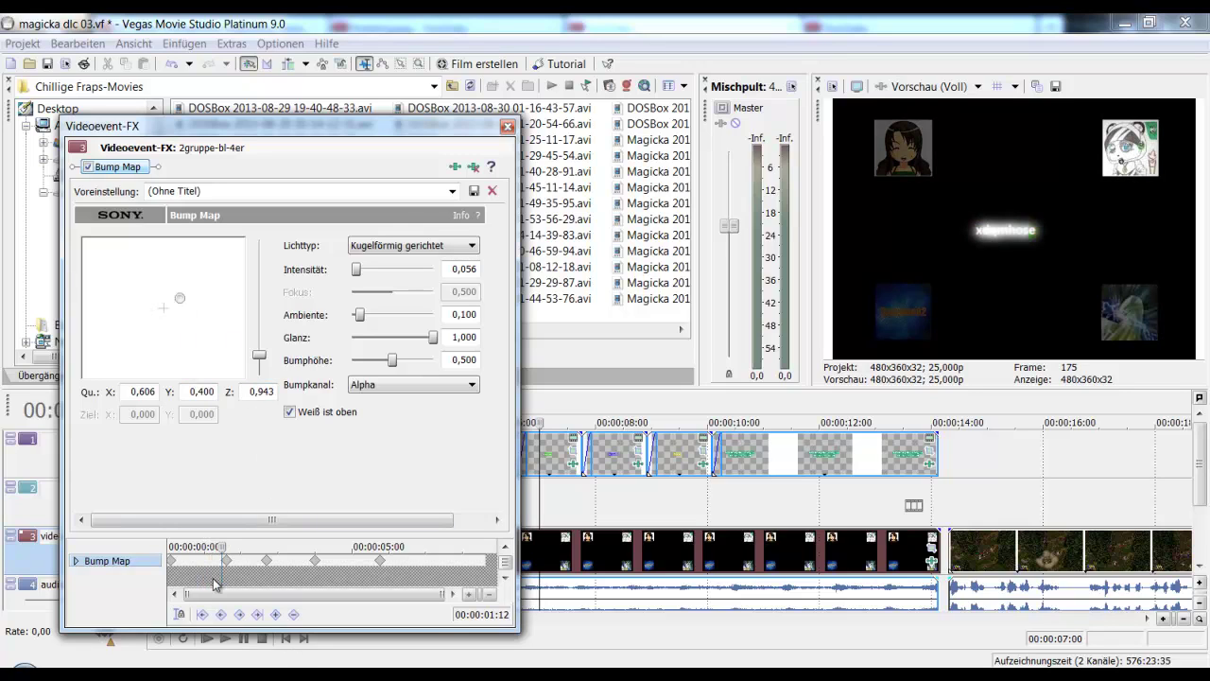
mouse_move(223, 545)
left_mouse_down()
mouse_move(195, 546)
mouse_move(225, 537)
left_mouse_up()
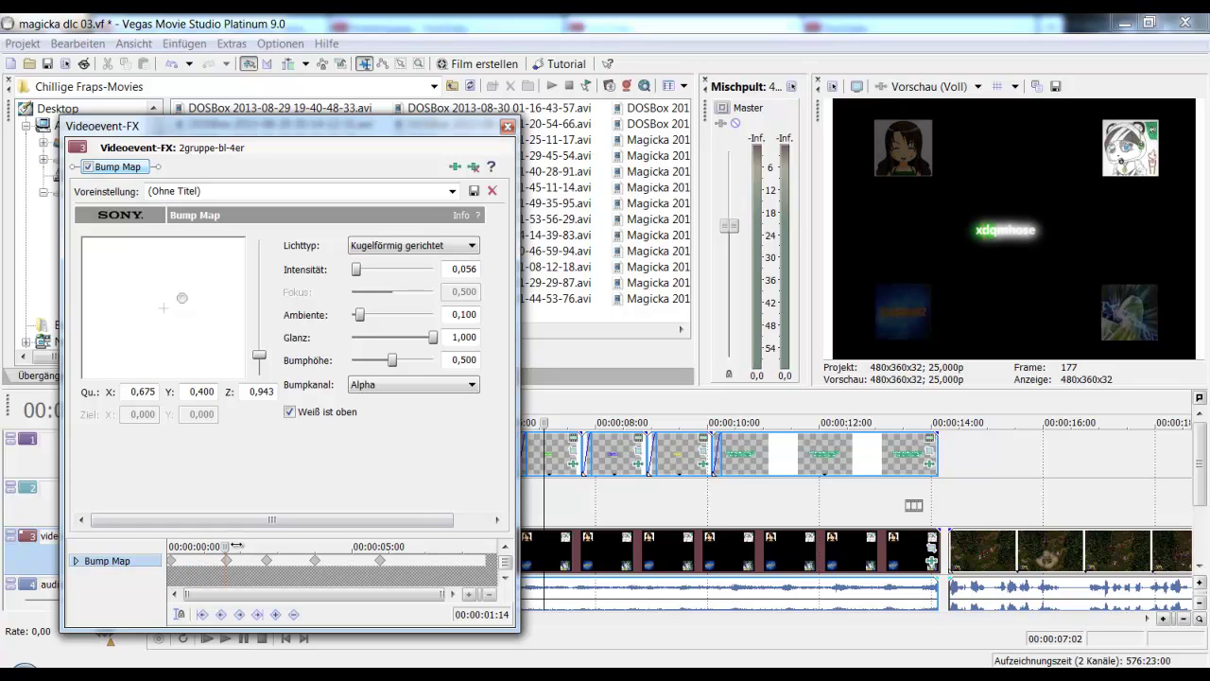
left_click_drag(235, 545, 269, 547)
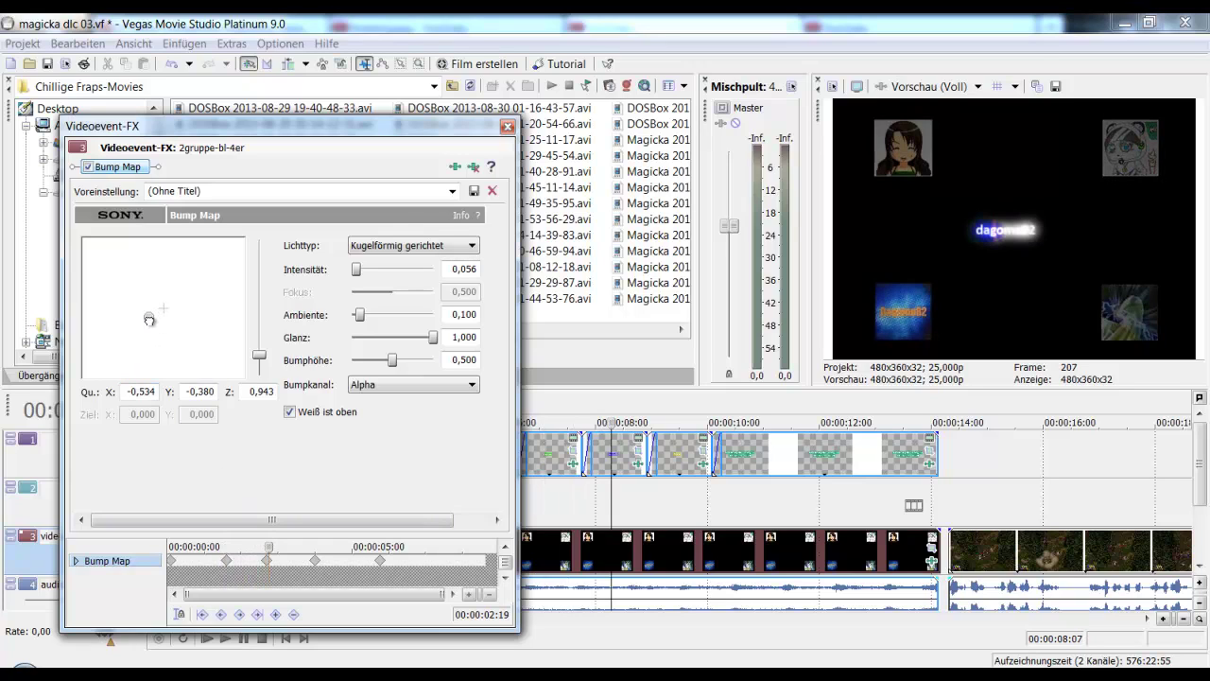
Step: At 00:00:02:19, move the Bump Map light source to X -0,452, Y 0,442 and set Ambiente to 0,121
mouse_move(149, 320)
left_mouse_down()
mouse_move(164, 322)
mouse_move(172, 290)
mouse_move(155, 289)
mouse_move(125, 320)
mouse_move(151, 299)
left_mouse_up()
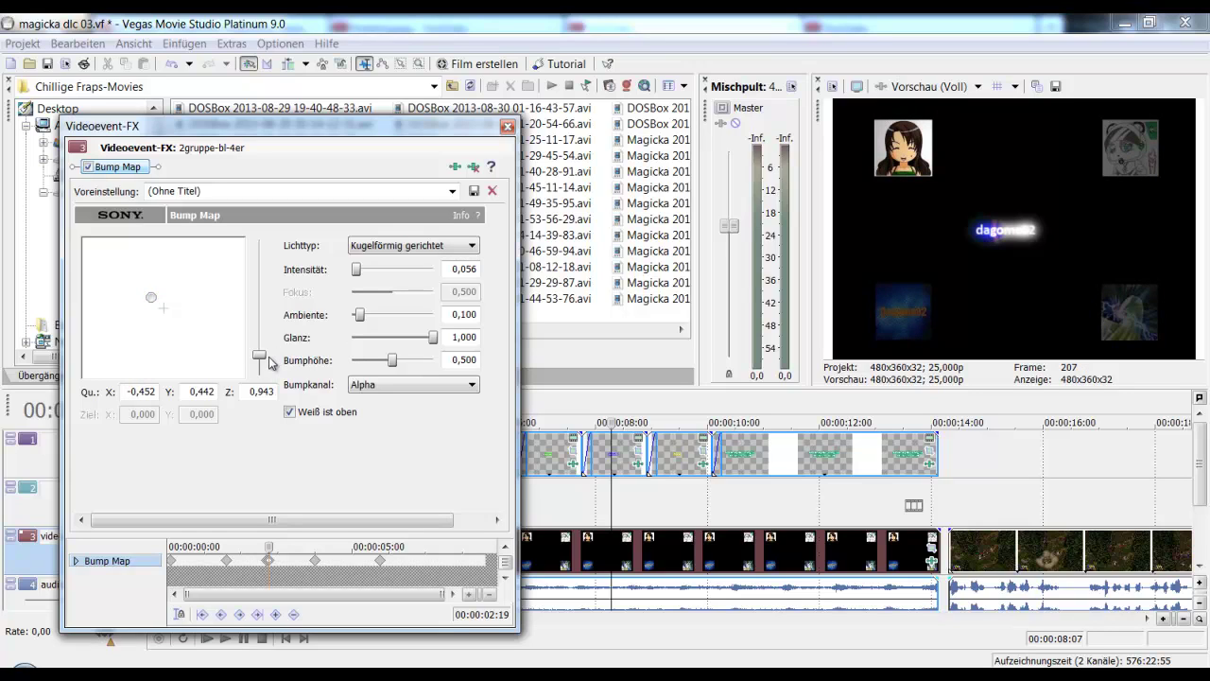
mouse_move(364, 321)
left_mouse_down()
mouse_move(382, 318)
mouse_move(365, 321)
left_mouse_up()
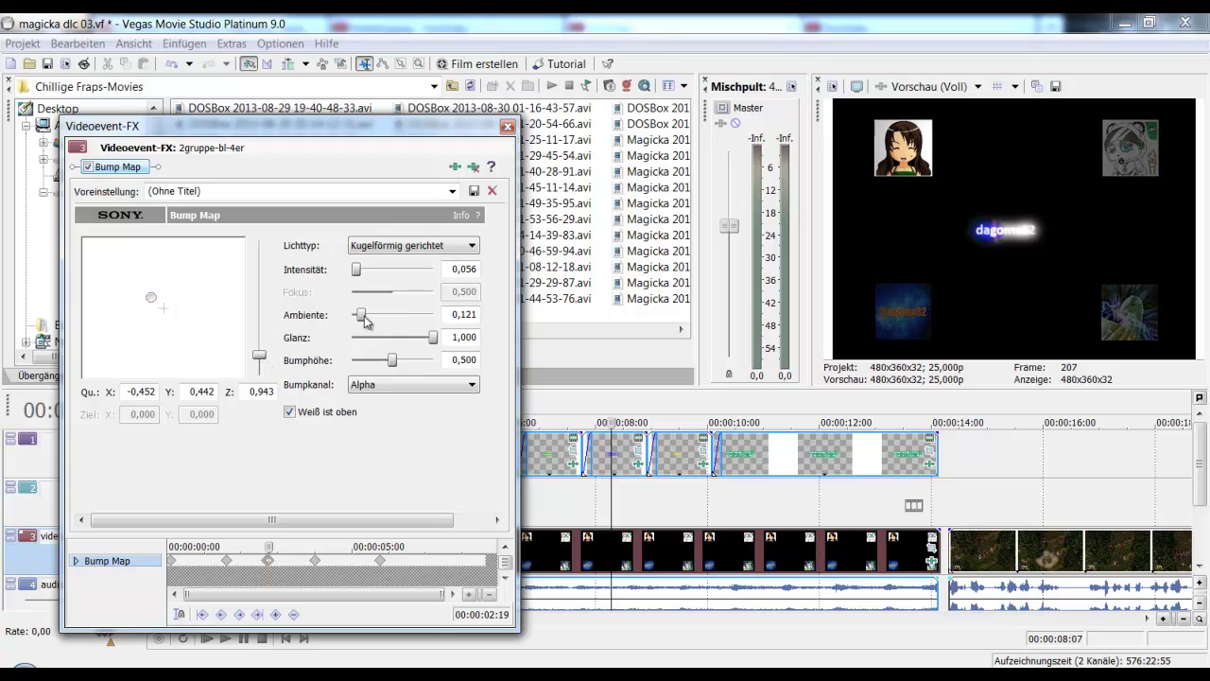
Step: Preview the intro around 00:00:11:11, check the Bump Map settings at 00:00:02:18, and close the effect window
left_click_drag(612, 496, 788, 489)
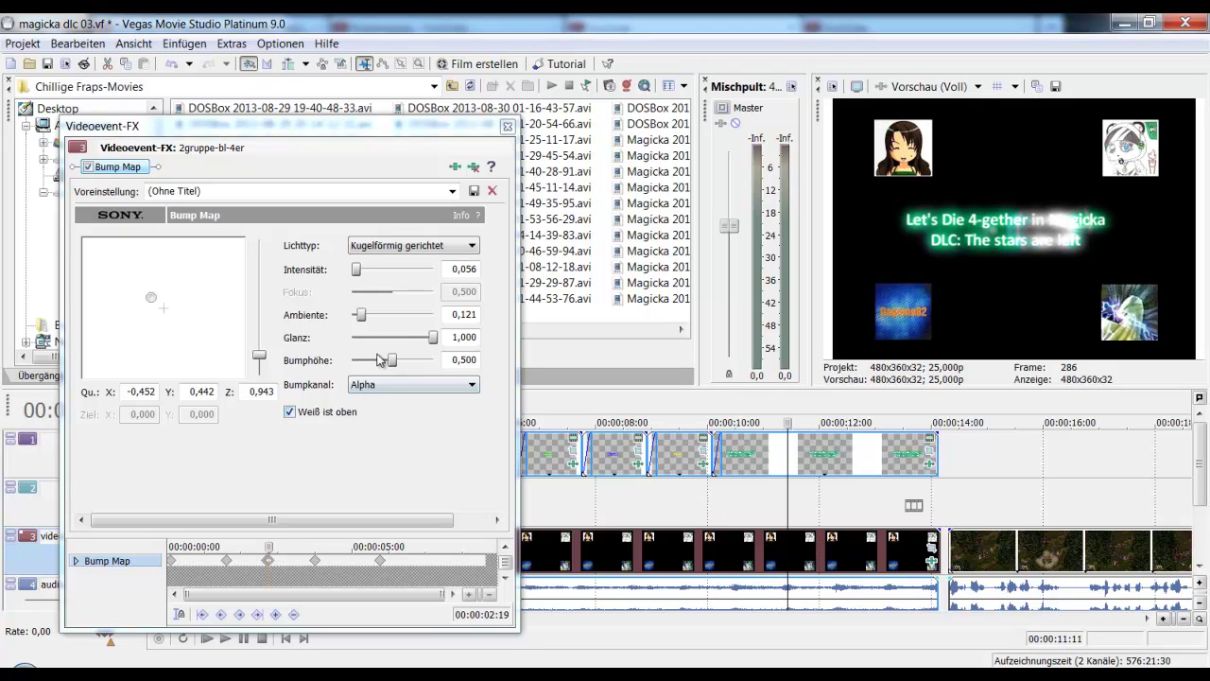
left_click(266, 546)
left_click_drag(266, 546, 268, 546)
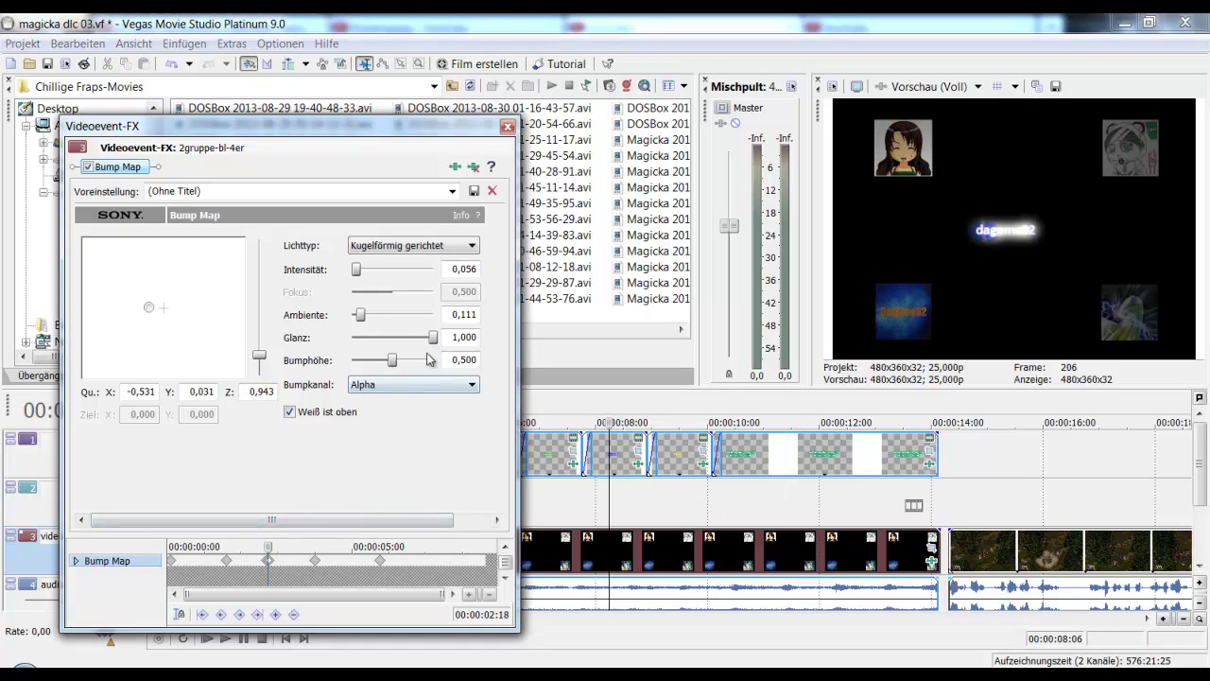
left_click_drag(393, 367, 459, 350)
left_click(508, 125)
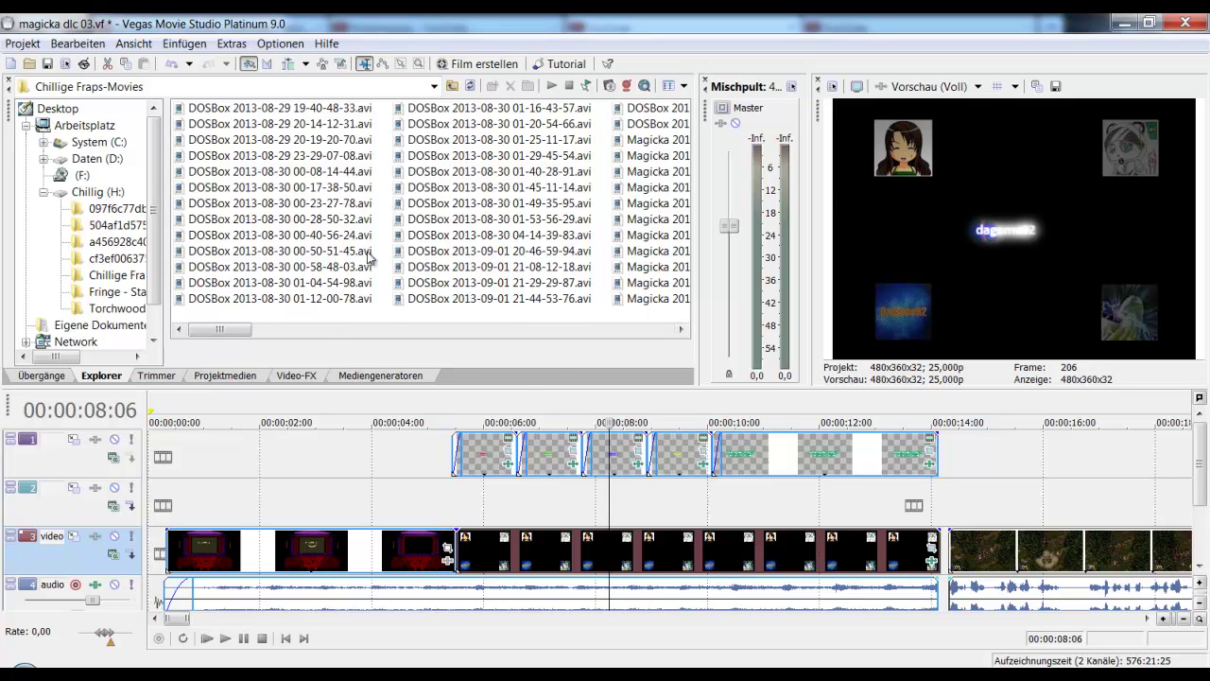
Step: Look through the Trimmer and the project media thumbnails
left_click(156, 376)
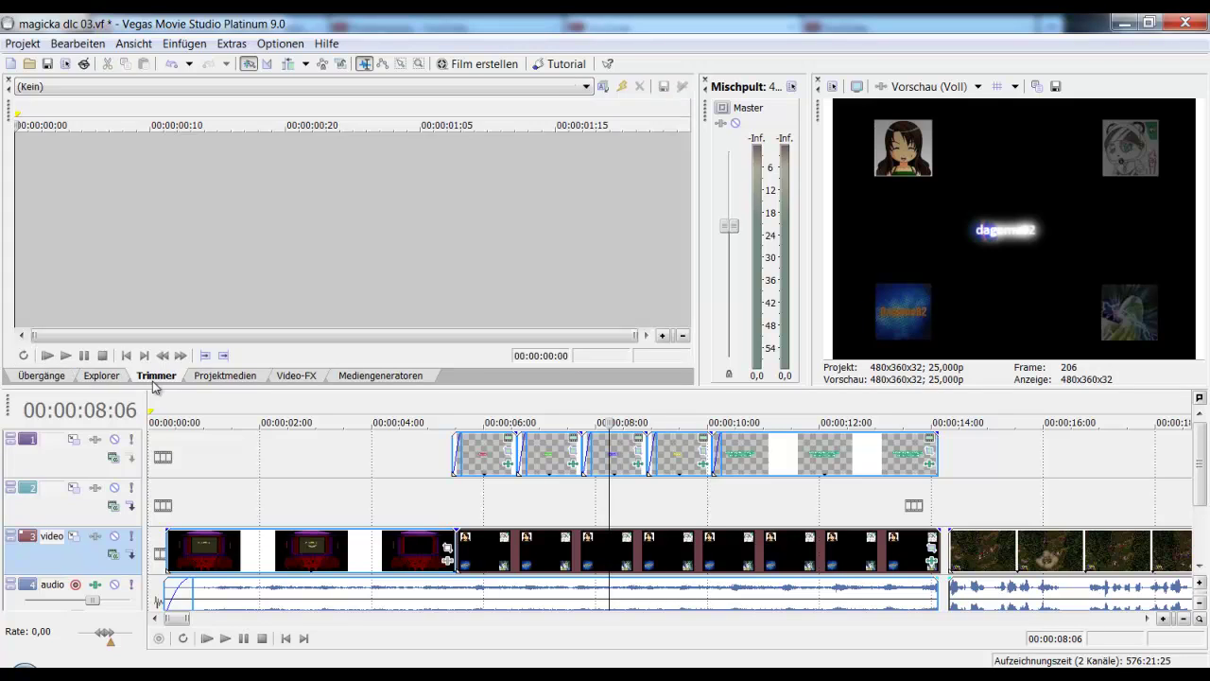
left_click(225, 376)
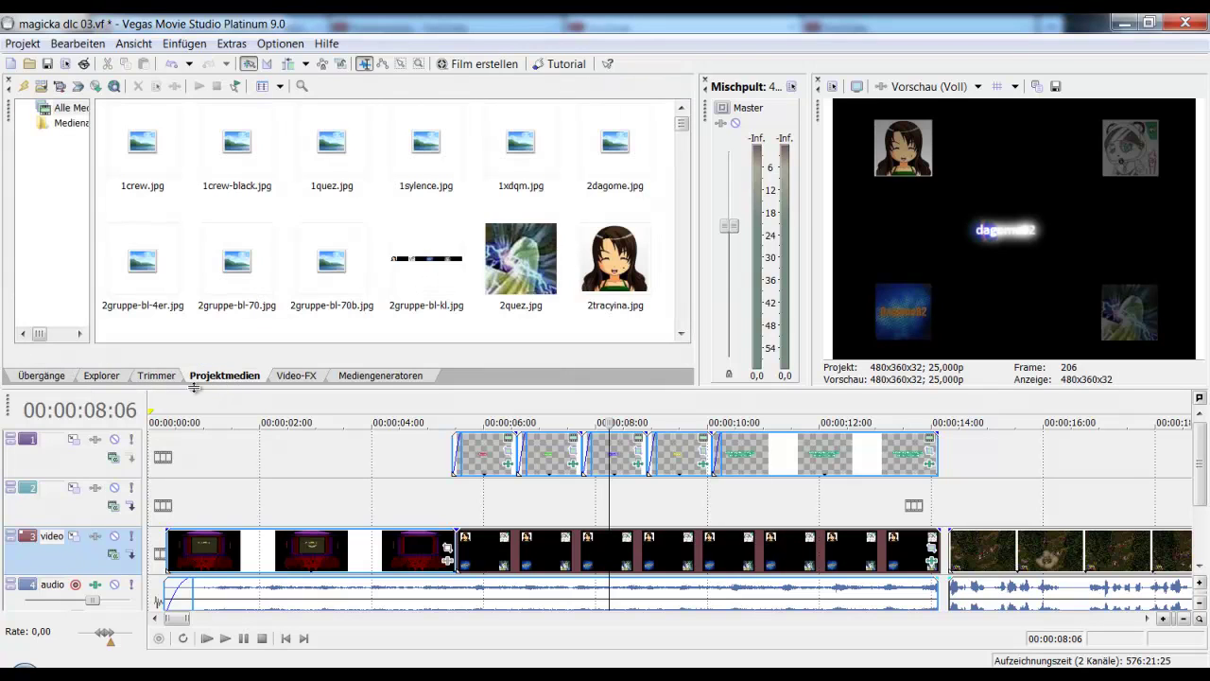
left_click(156, 376)
left_click(224, 376)
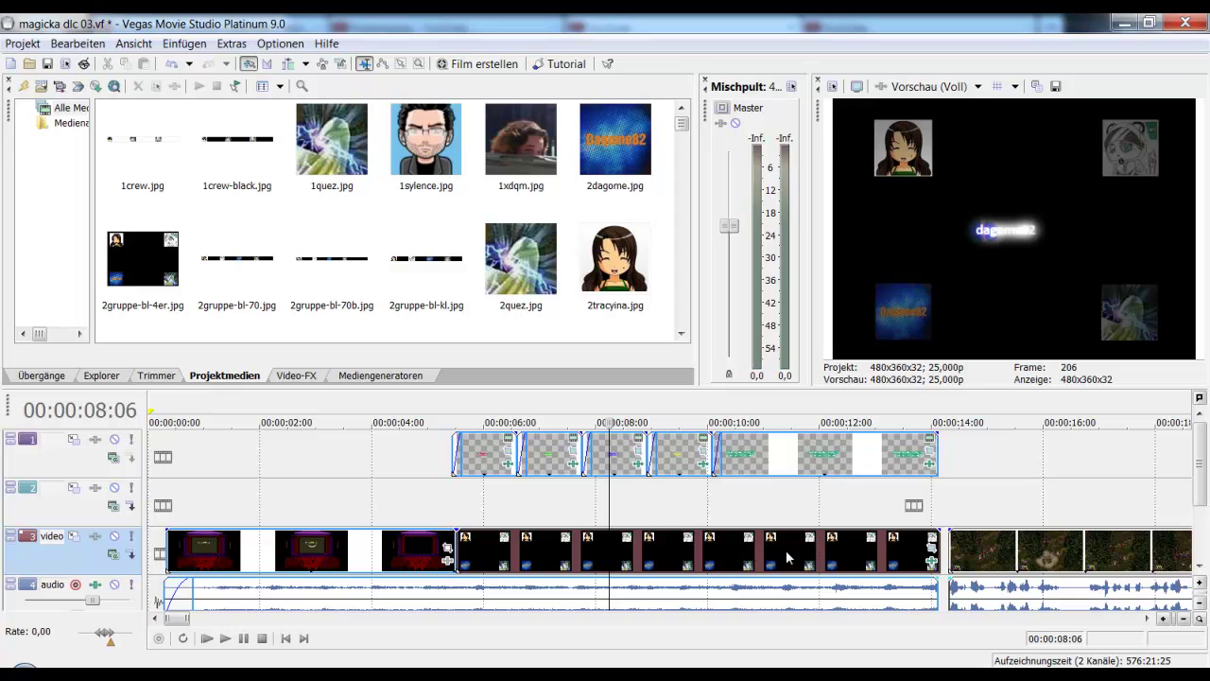
Step: Examine the four-portrait clip frame by frame around 00:00:09:09, and return to an overview of the first 40 seconds
left_click(670, 567)
scroll(620, 578, "up", 6)
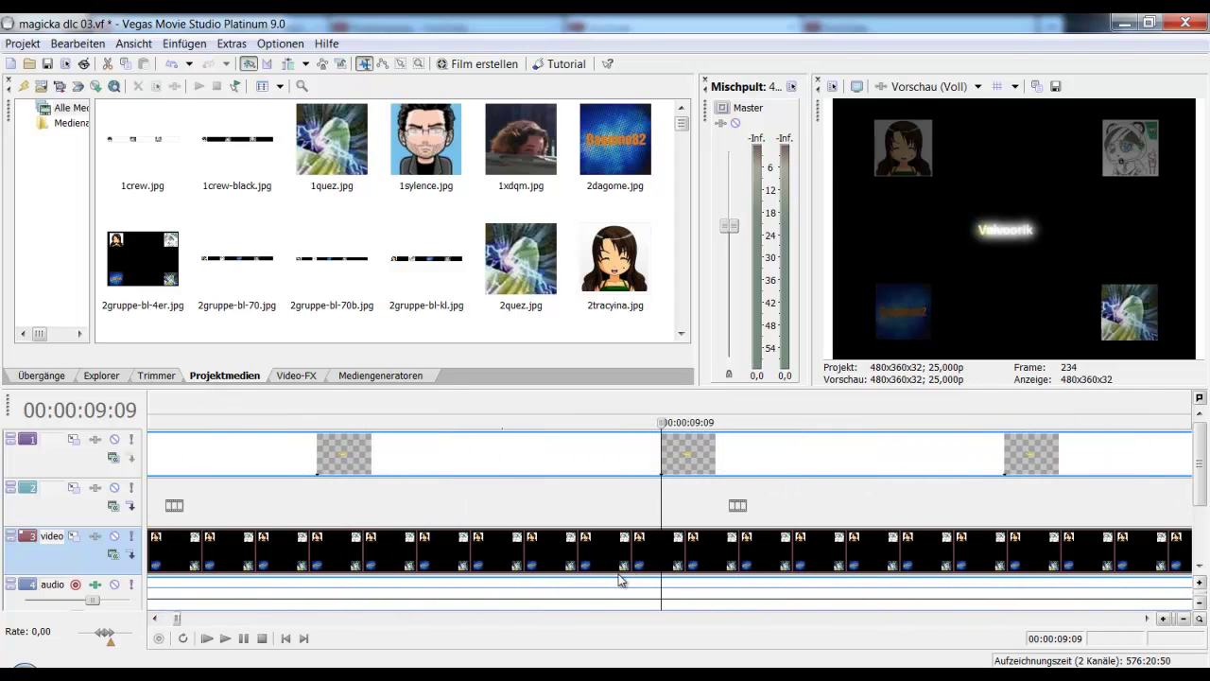
scroll(621, 576, "up", 2)
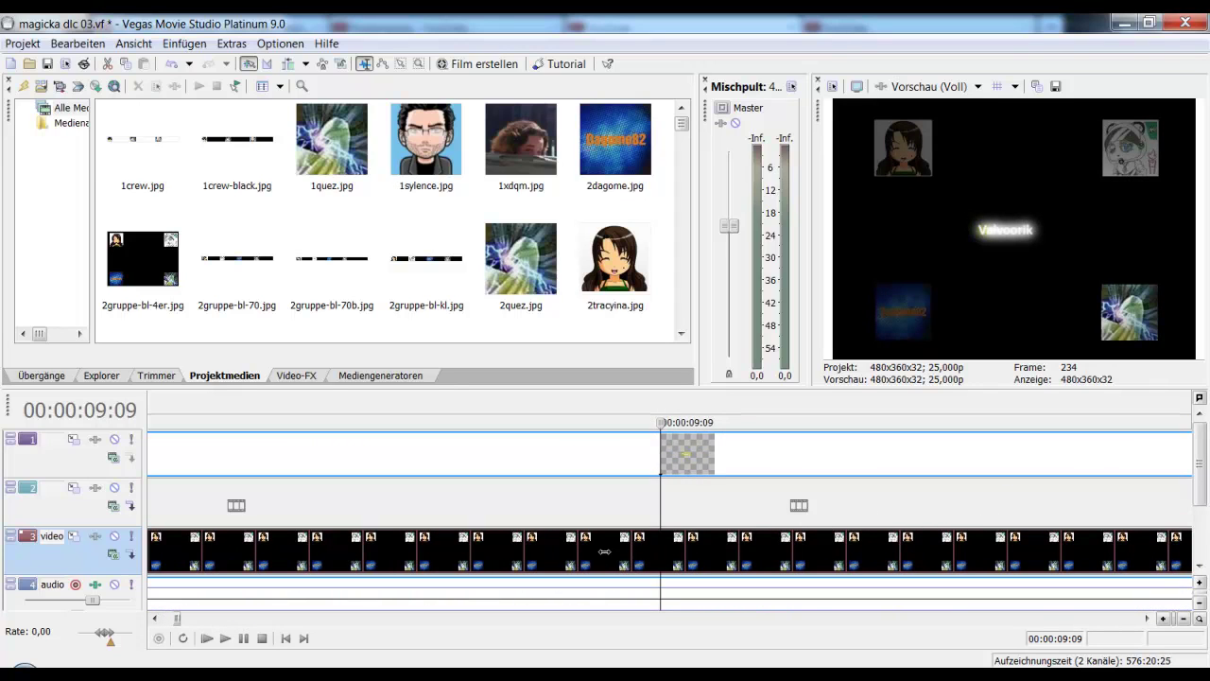
scroll(389, 586, "down", 3)
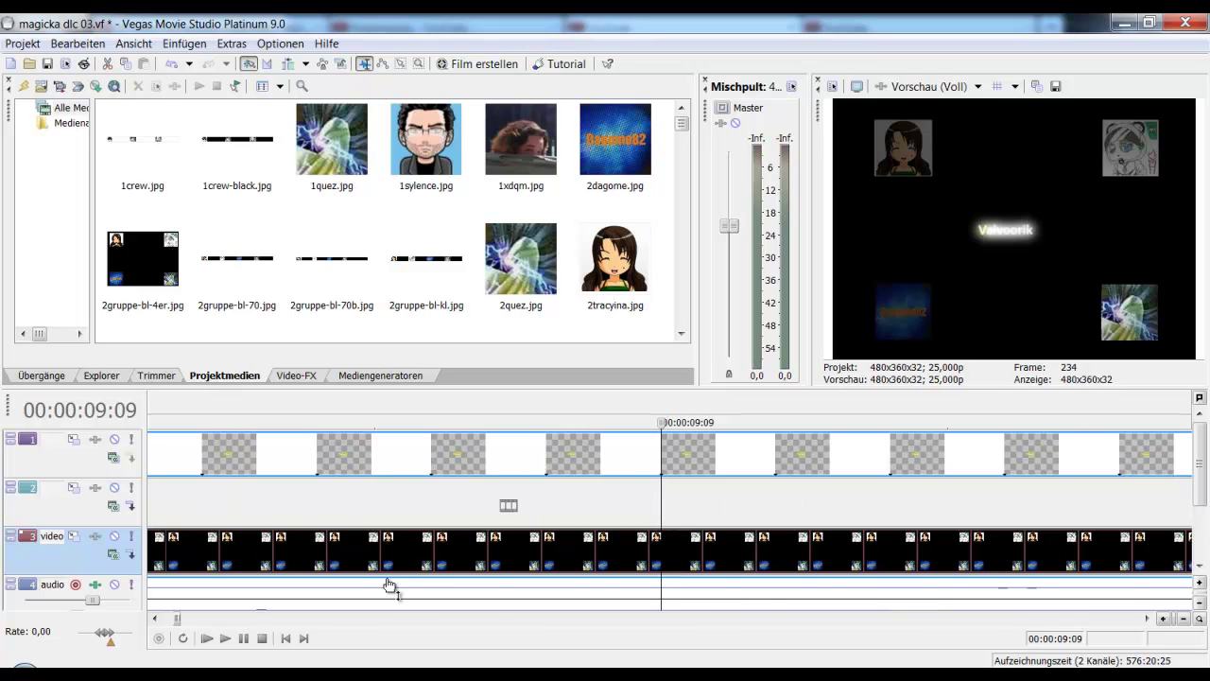
scroll(390, 587, "down", 8)
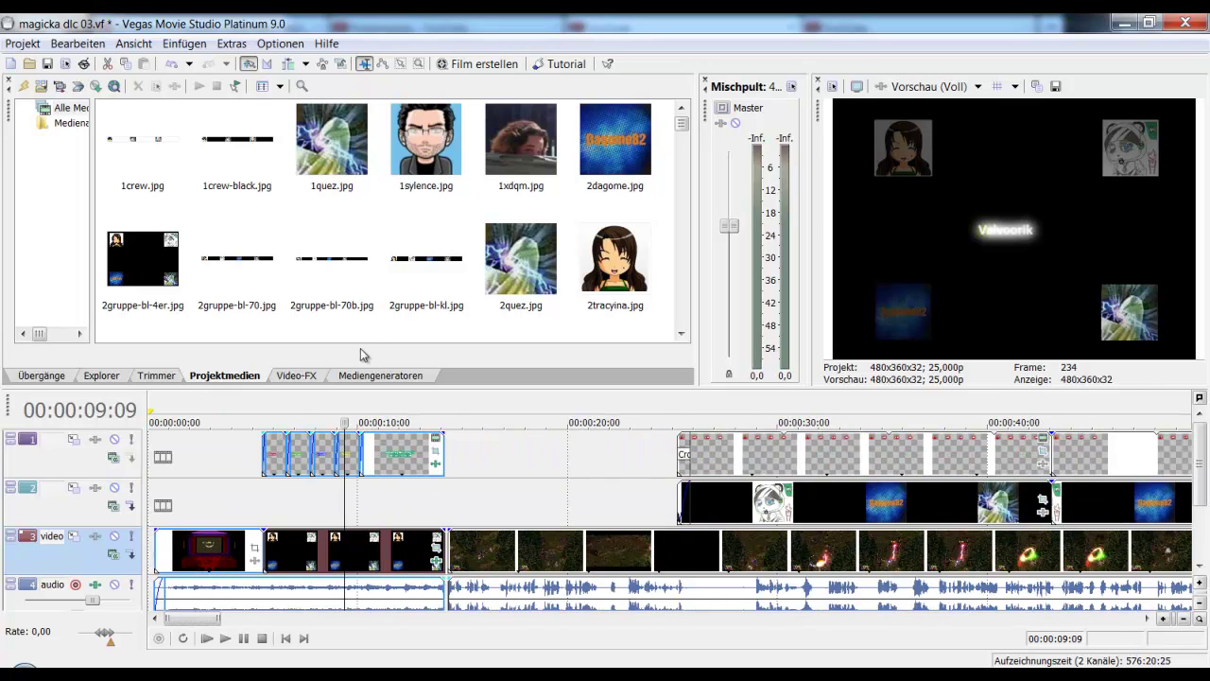
Step: Browse the video effects, scrub the intro from the cinema clip to 00:00:10:20, and view the Cookie Cutter presets
left_click(292, 376)
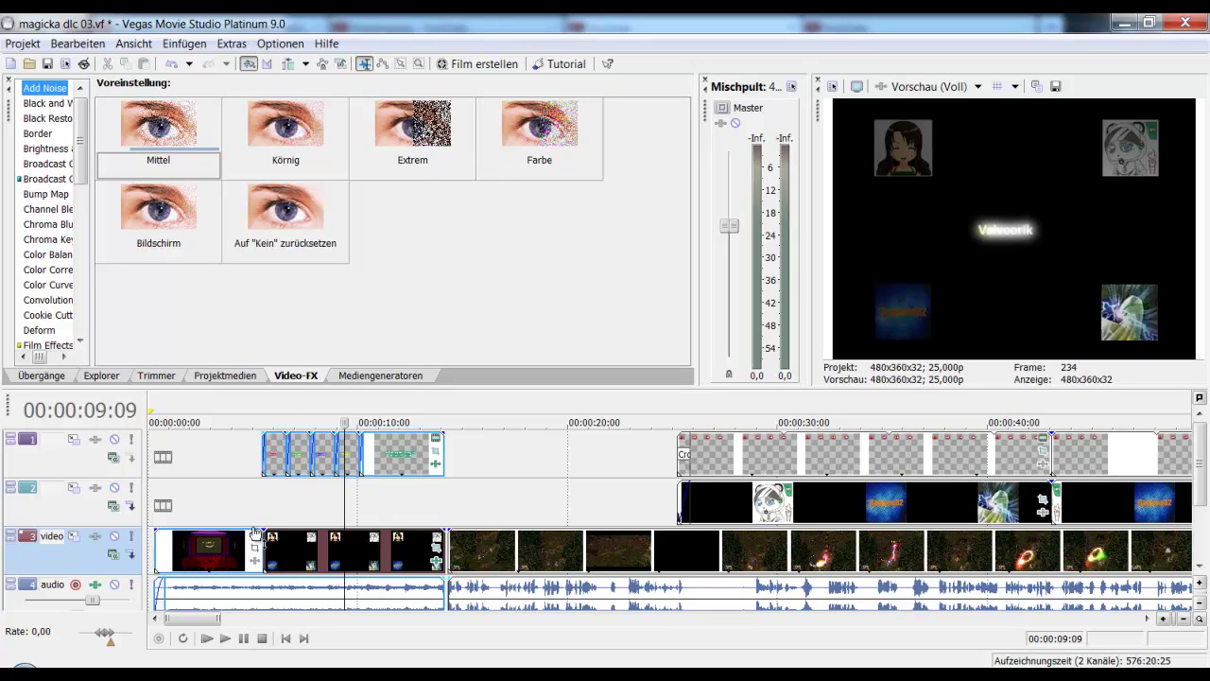
left_click(215, 553)
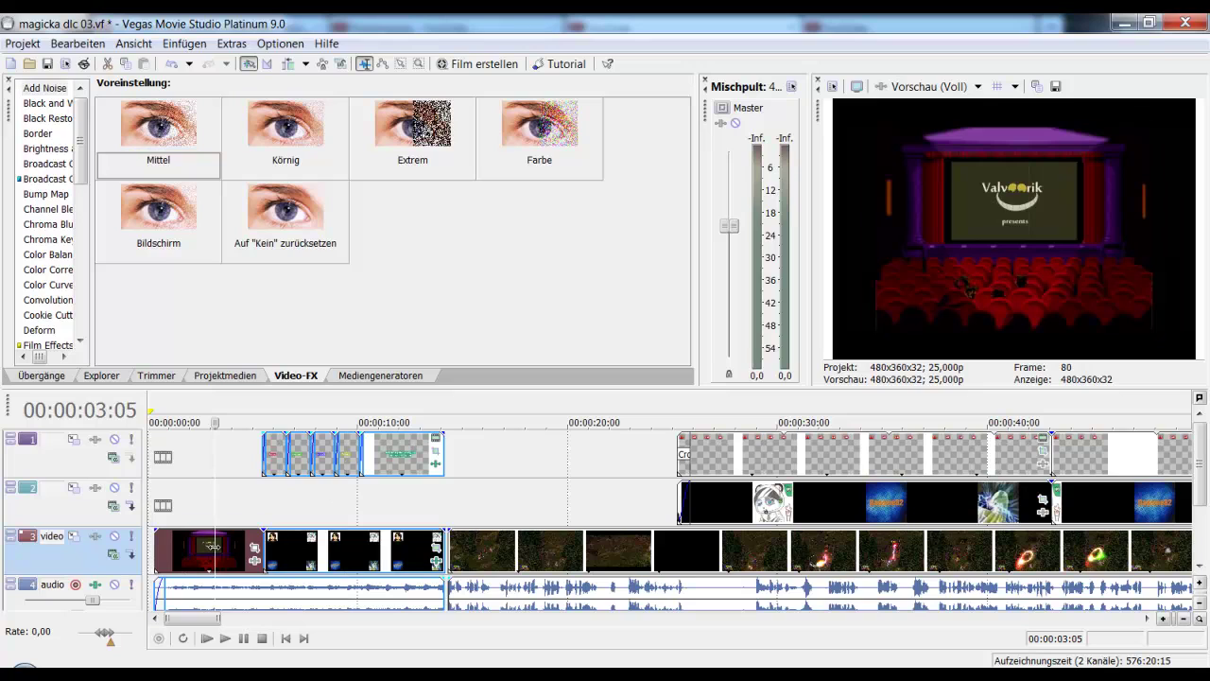
left_click_drag(214, 547, 375, 551)
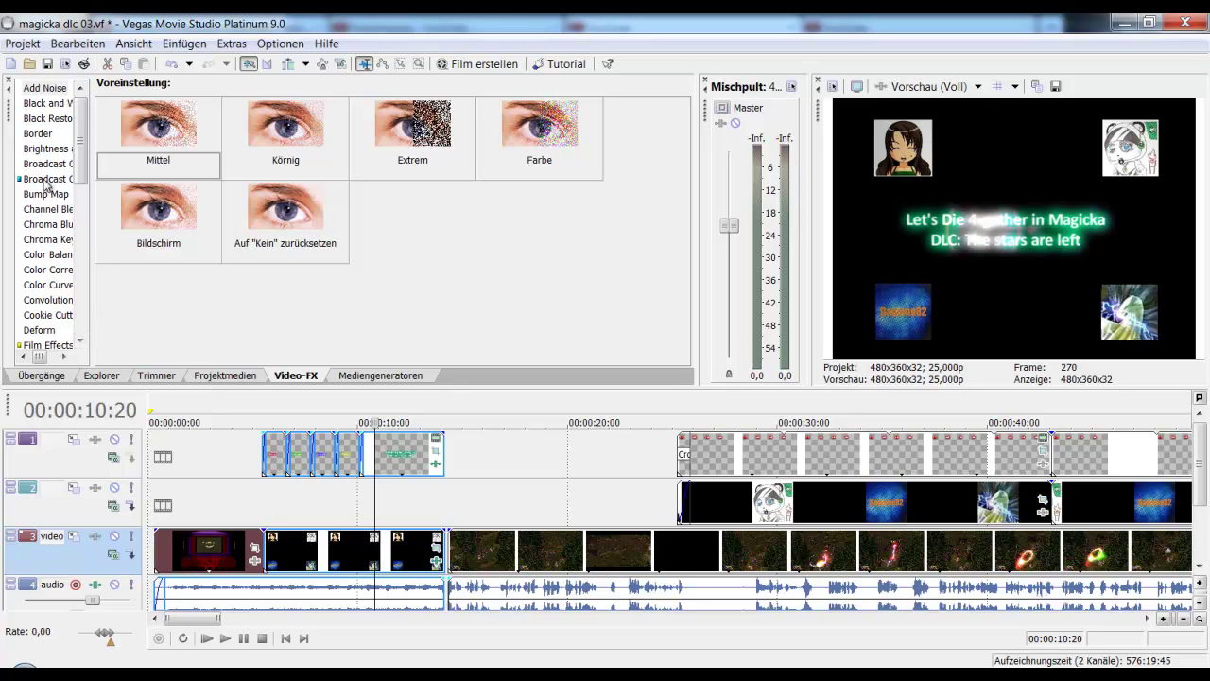
left_click(43, 315)
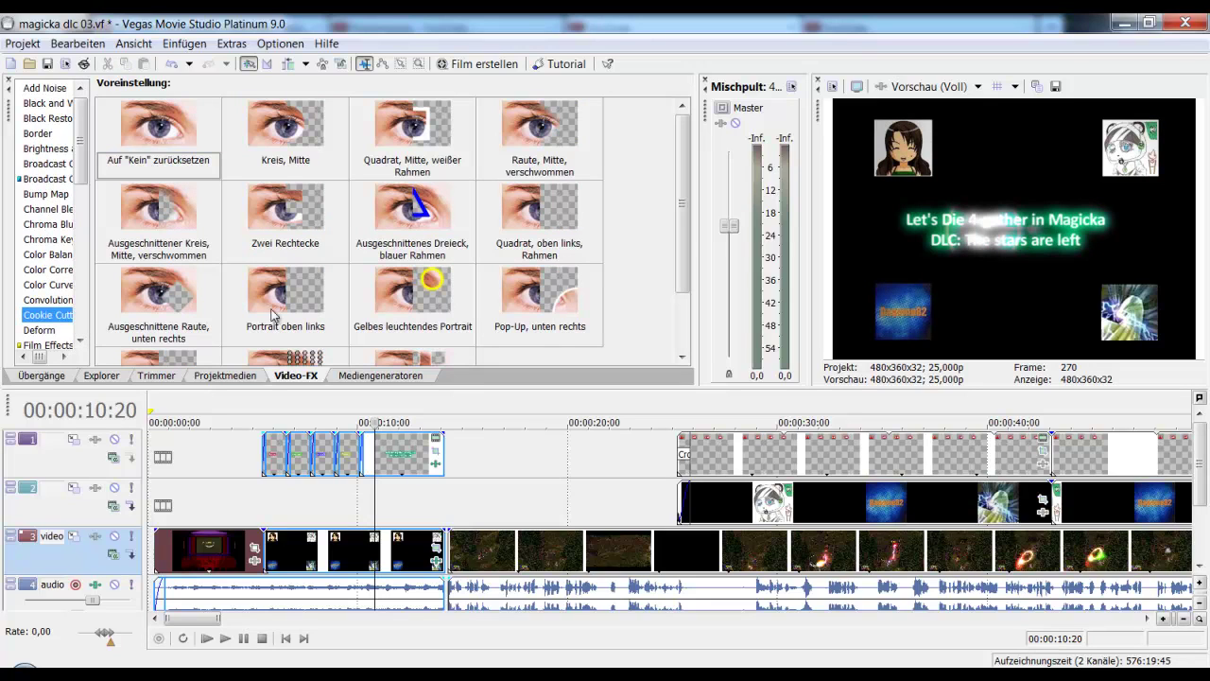
Step: Inspect the generated text of the last intro title event on track 1, and close it without changes
left_click(391, 463)
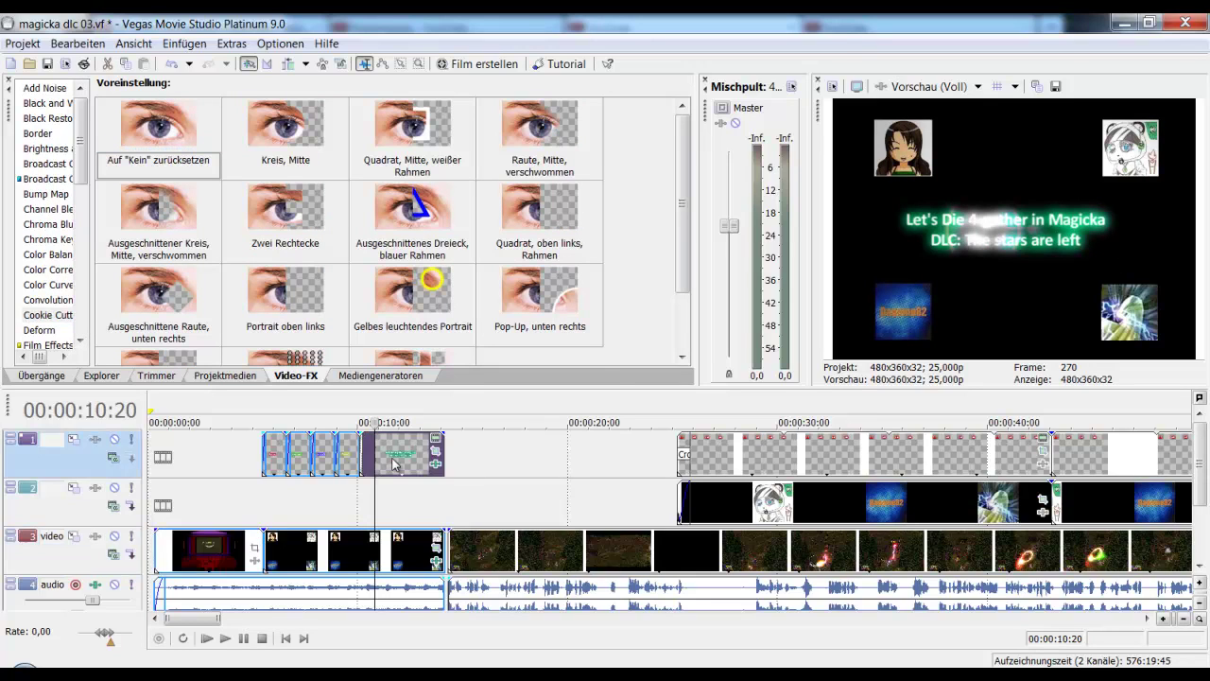
left_click(436, 438)
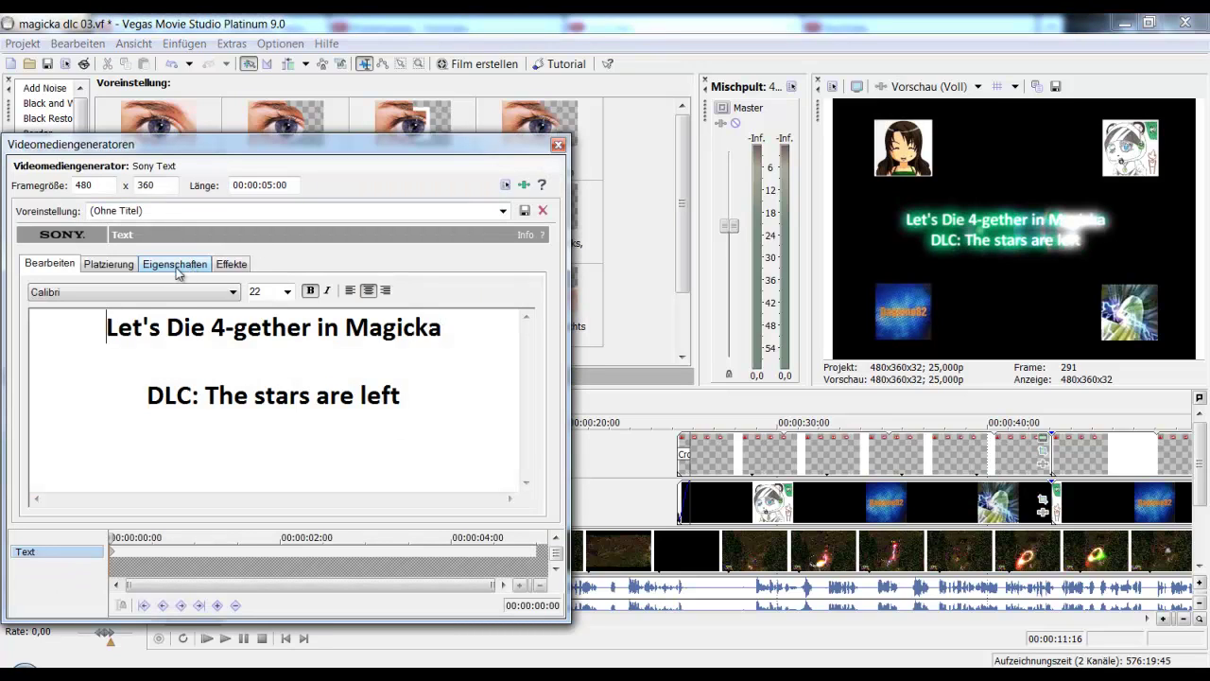
left_click(558, 146)
Step: Inspect the Lens Flare event effect of the "Let's Die 4-gether in Magicka" title, and close it unchanged
scroll(728, 482, "up", 3)
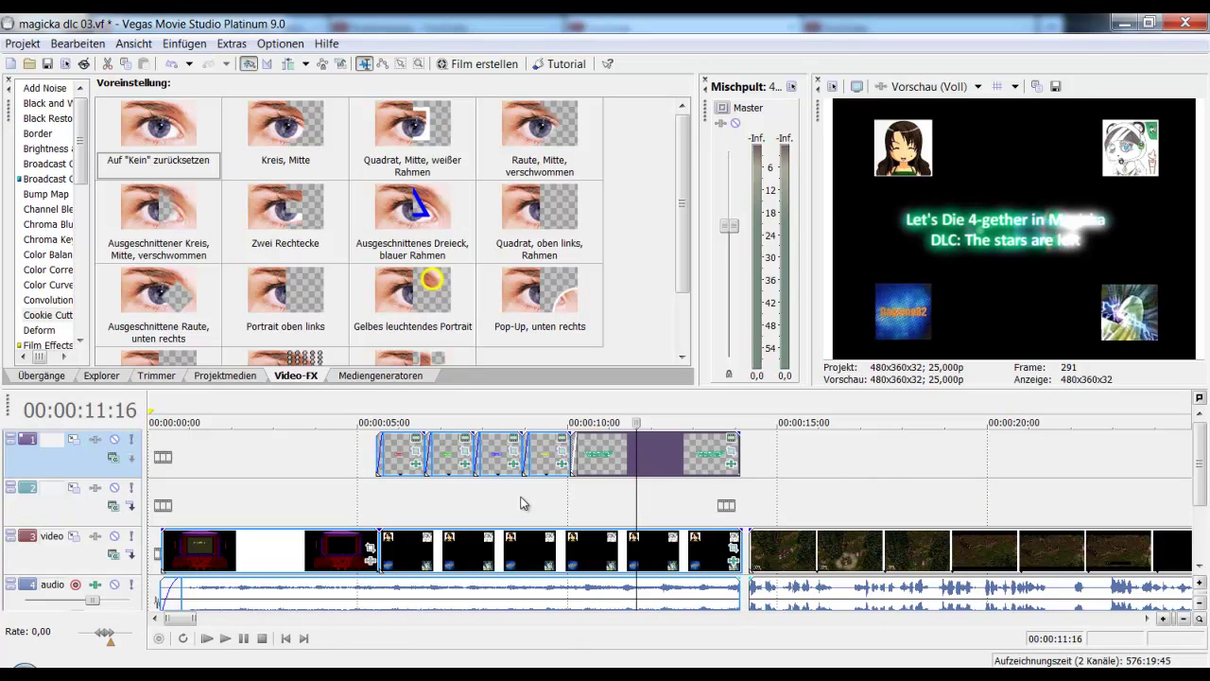
left_click(732, 463)
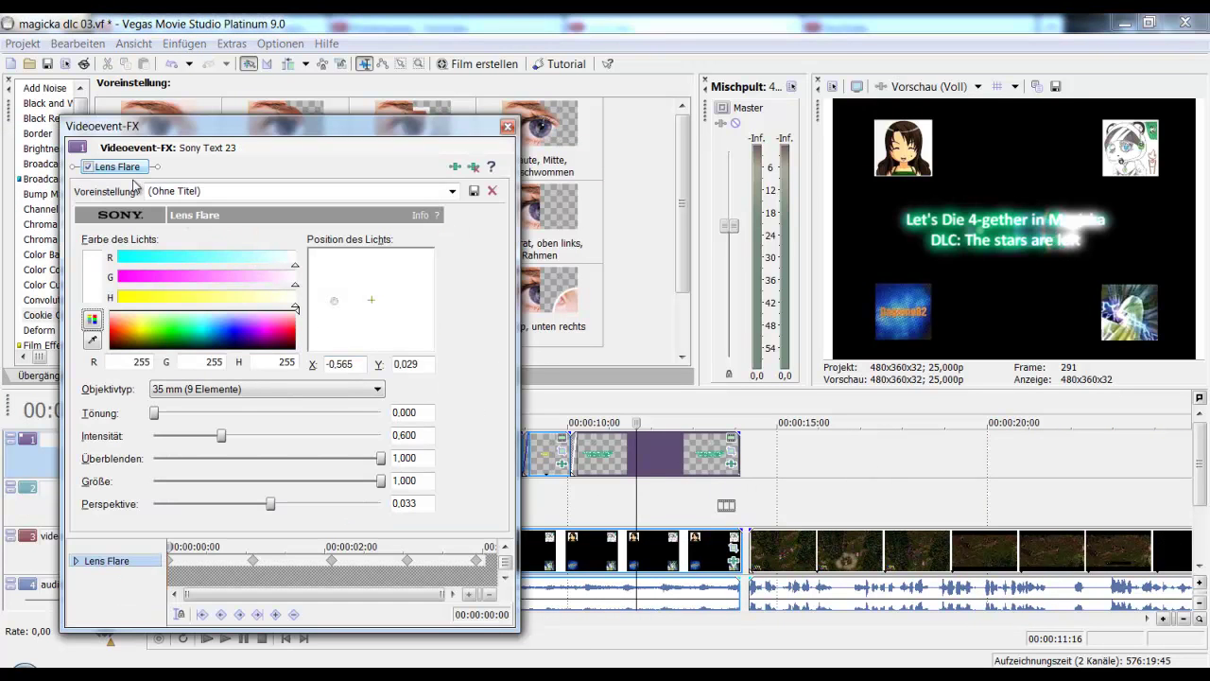
left_click(508, 129)
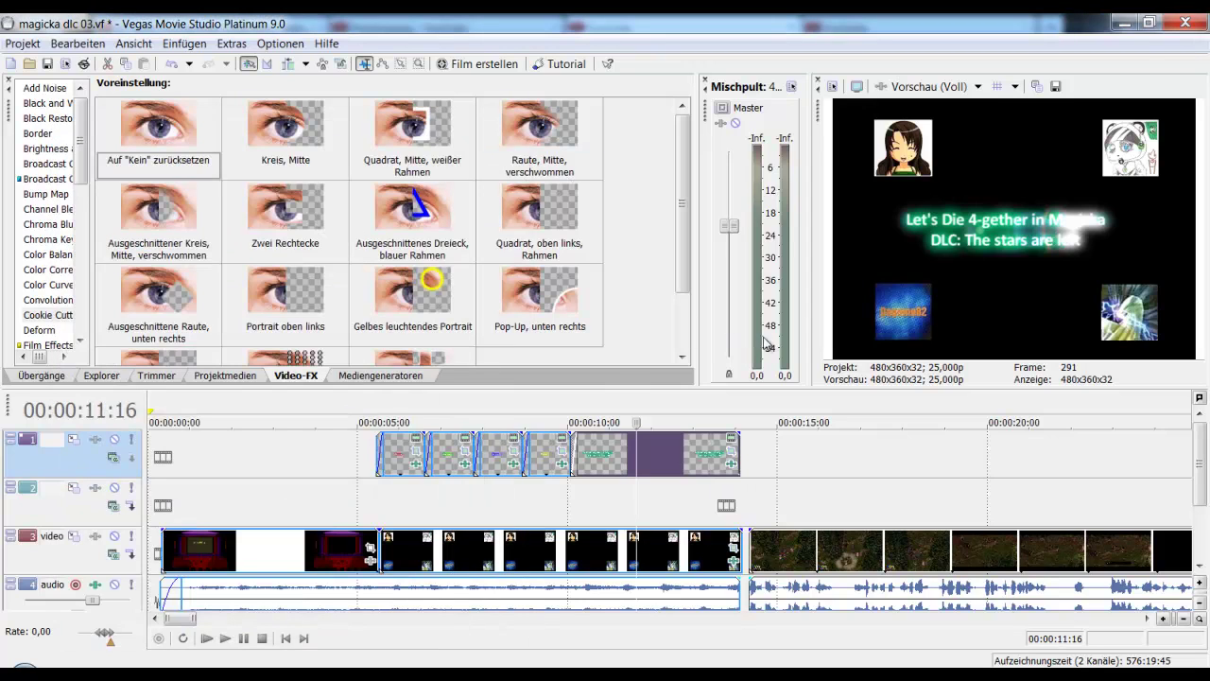
Step: Preview the title's light streak between 00:00:11:17 and 00:00:12:15 alongside its Lens Flare settings, and close the effect window
mouse_move(634, 451)
left_mouse_down()
mouse_move(578, 452)
mouse_move(644, 437)
left_mouse_up()
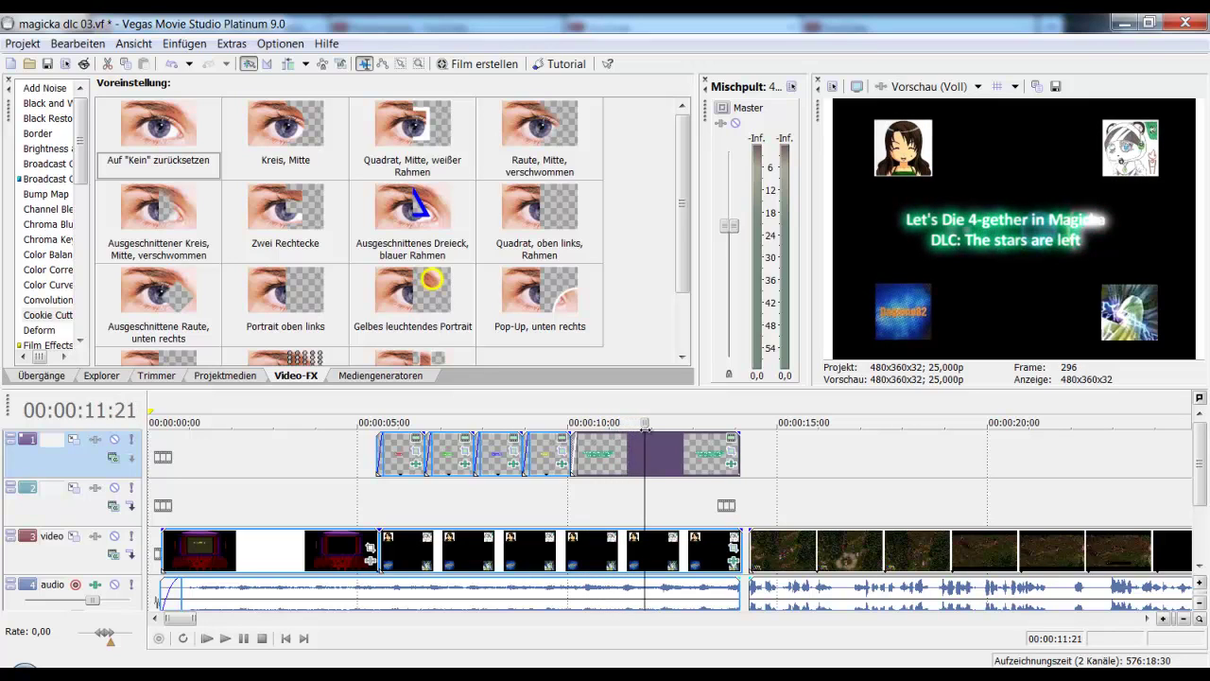
left_click(732, 440)
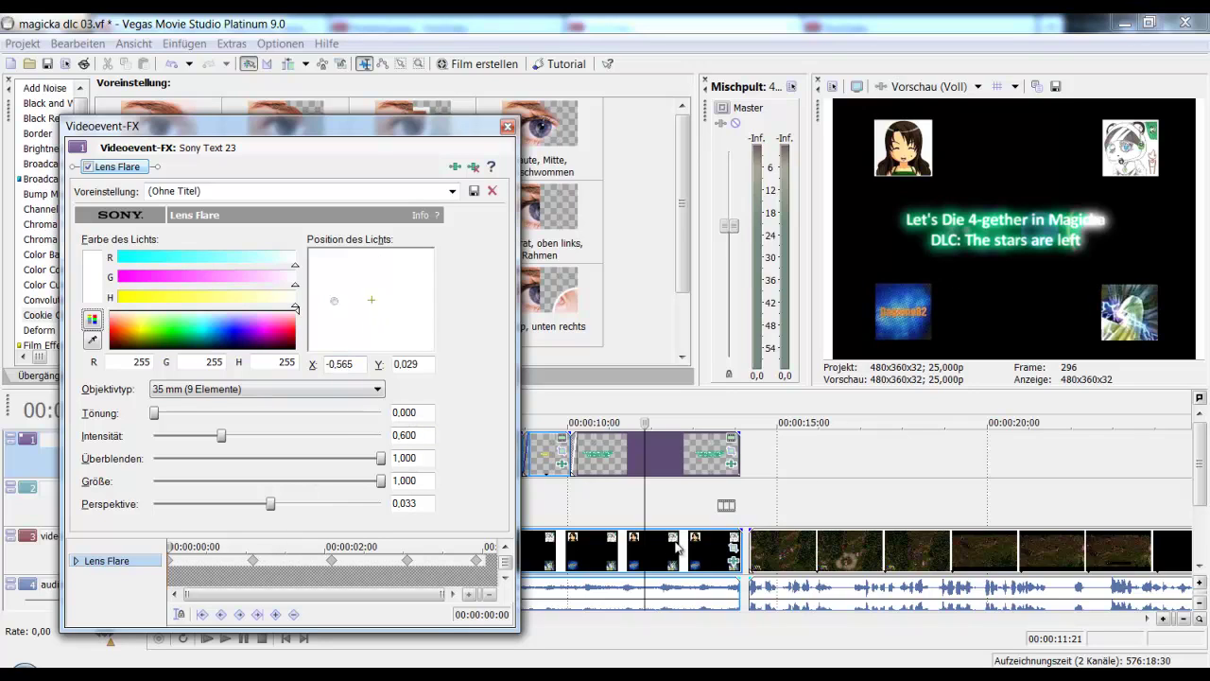
mouse_move(646, 555)
left_mouse_down()
mouse_move(679, 549)
mouse_move(602, 541)
mouse_move(638, 537)
left_mouse_up()
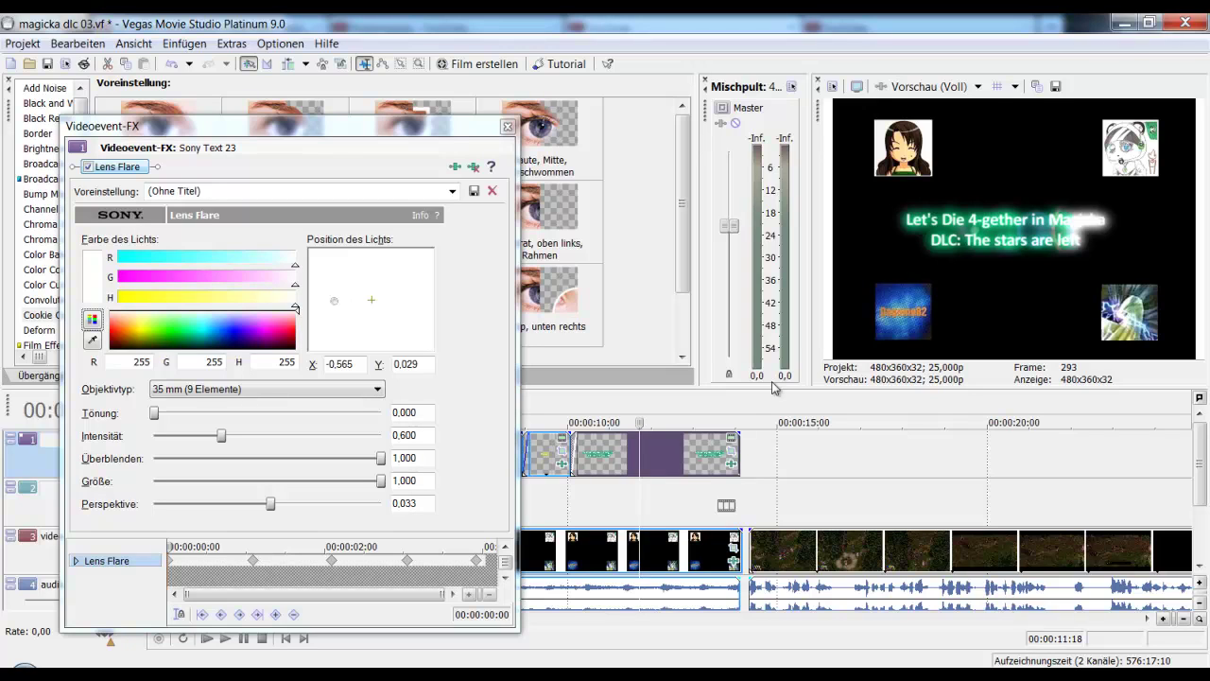
left_click_drag(643, 509, 677, 499)
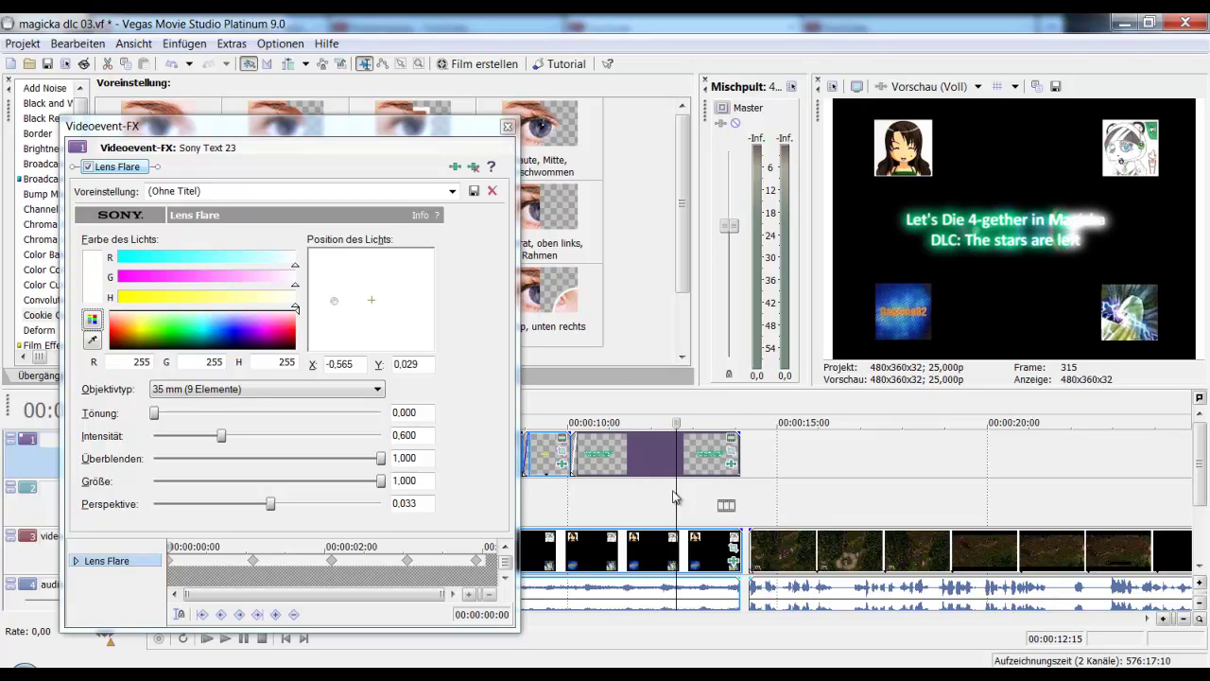
left_click(508, 126)
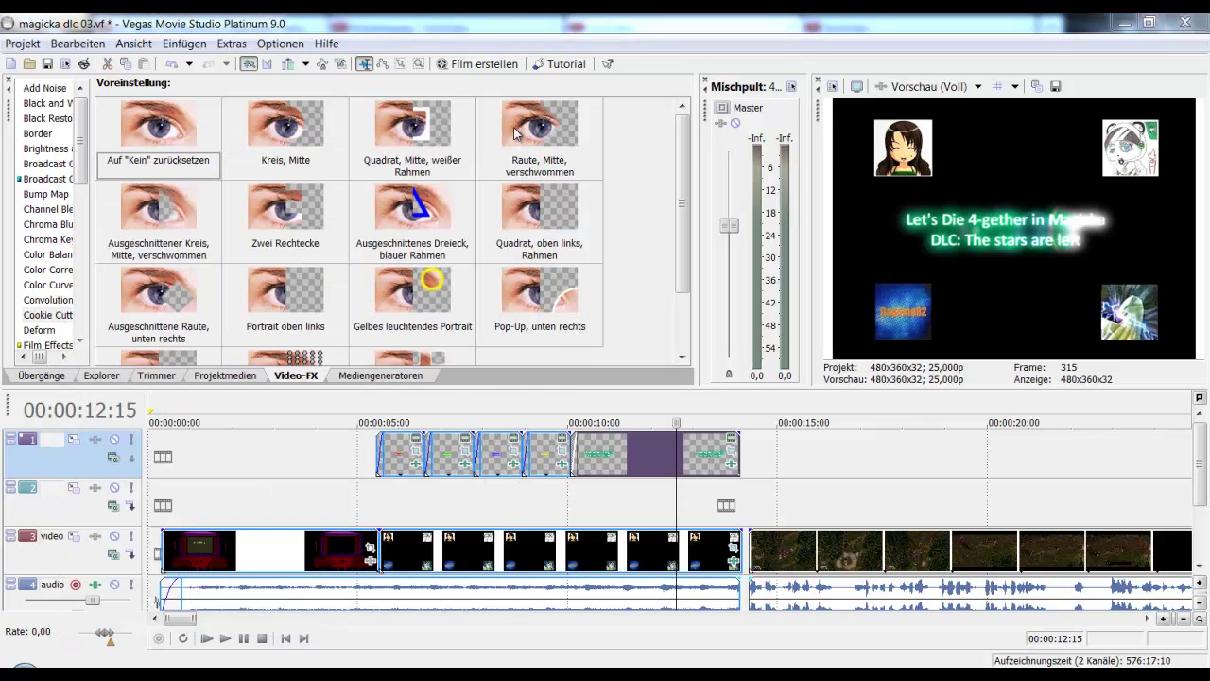
Step: Scrub across the third and fourth name titles on track 1, and move the playhead to 00:00:11:17
left_click(544, 460)
left_click_drag(543, 460, 486, 460)
left_click_drag(499, 461, 560, 463)
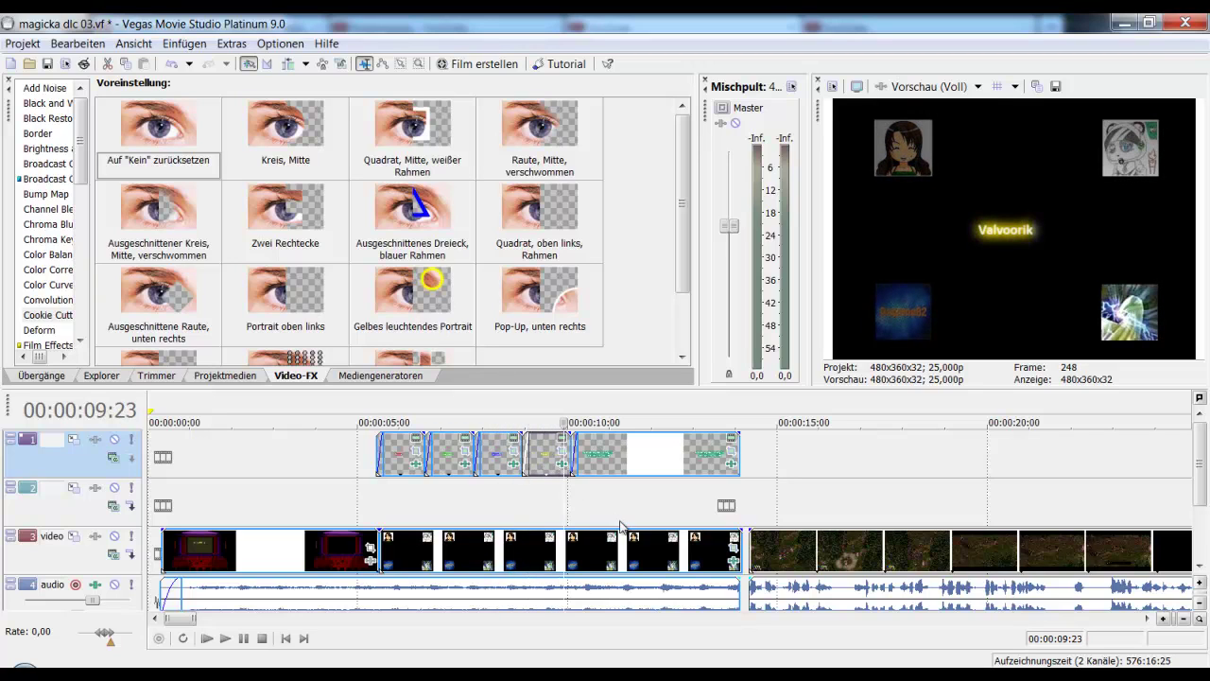
left_click(639, 556)
Step: Preview the gameplay clip after the intro, from about 19 seconds to the start of the score overlay around 26 seconds
left_click(947, 560)
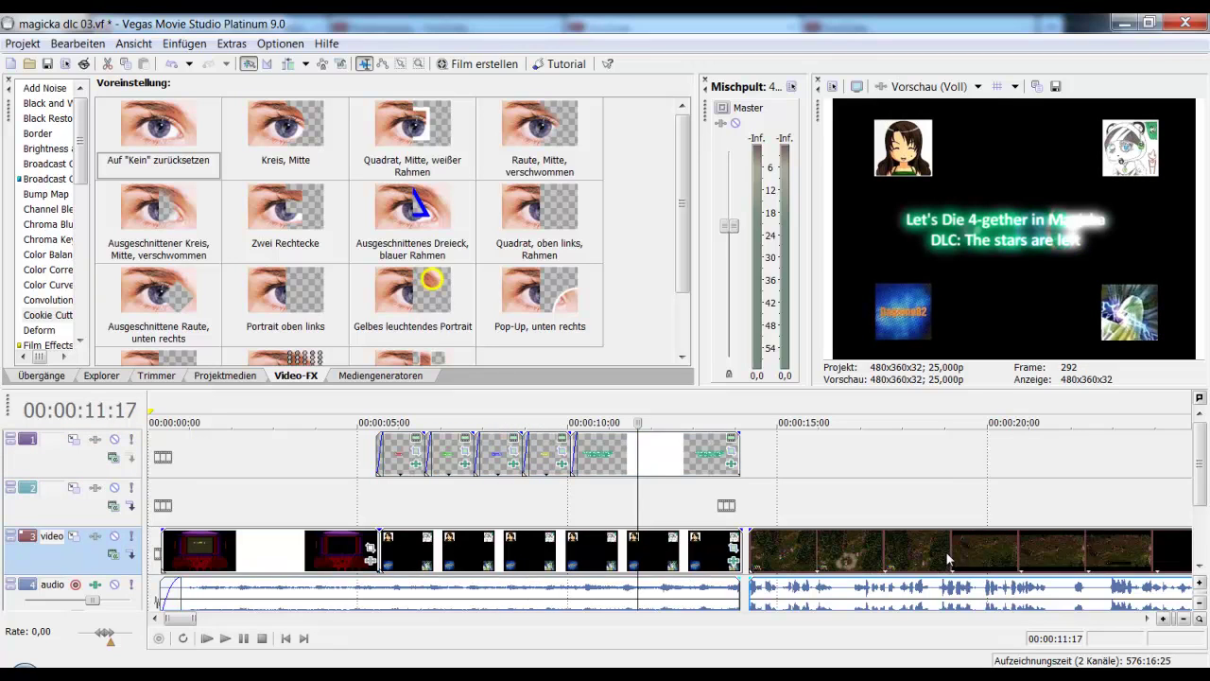
scroll(729, 569, "down", 2)
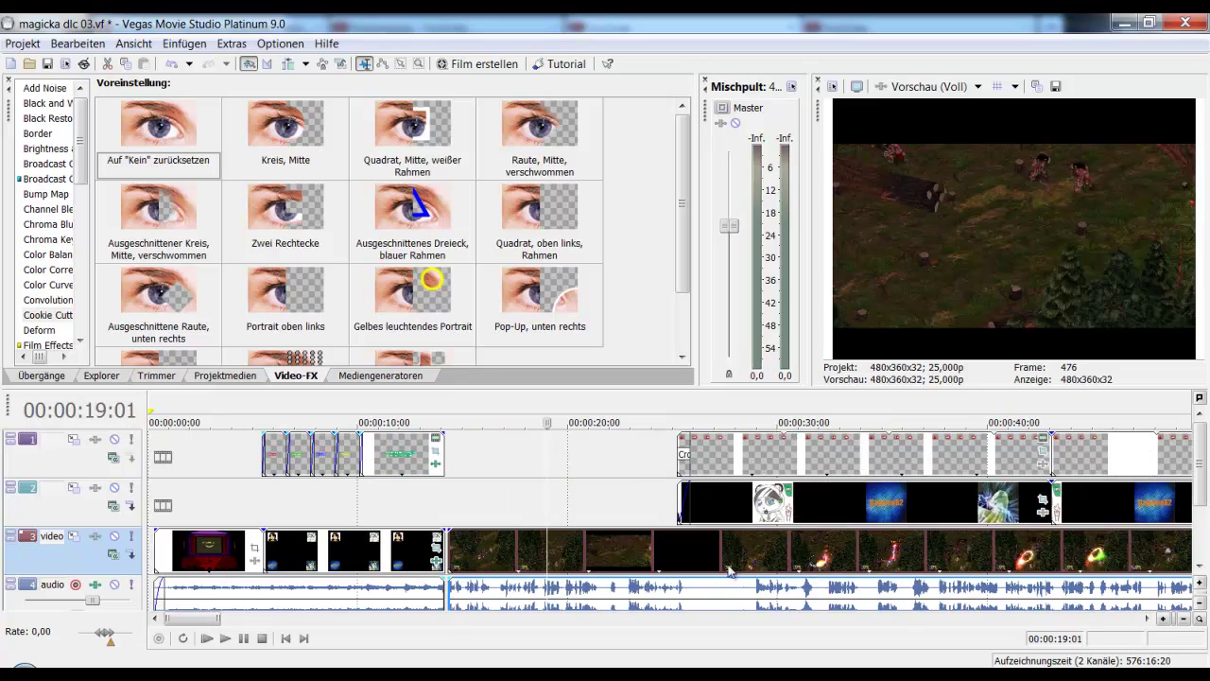
left_click(611, 555)
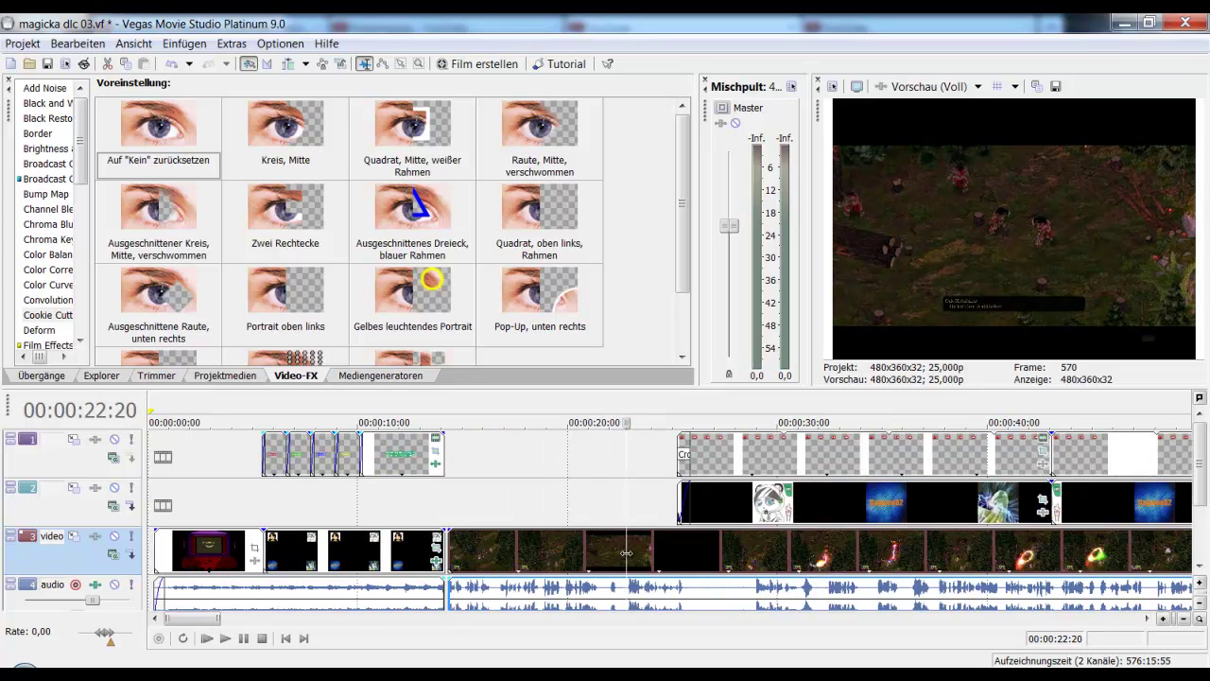
left_click(704, 557)
left_click(759, 559)
left_click(691, 560)
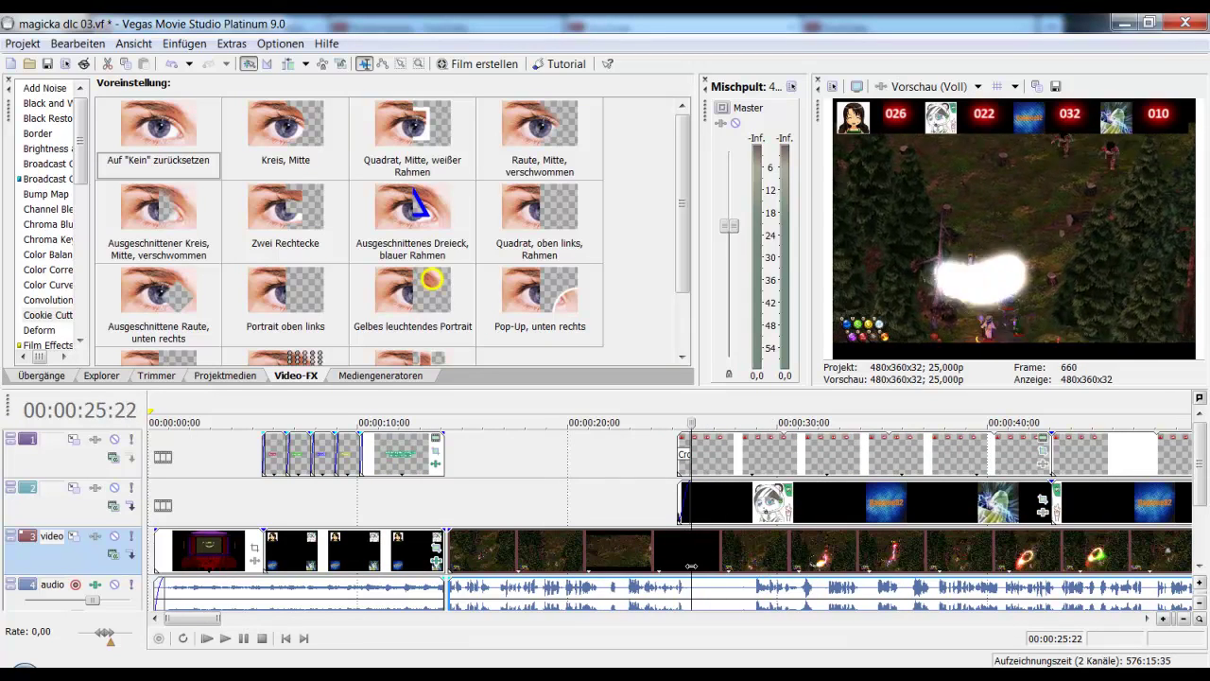
left_click(672, 560)
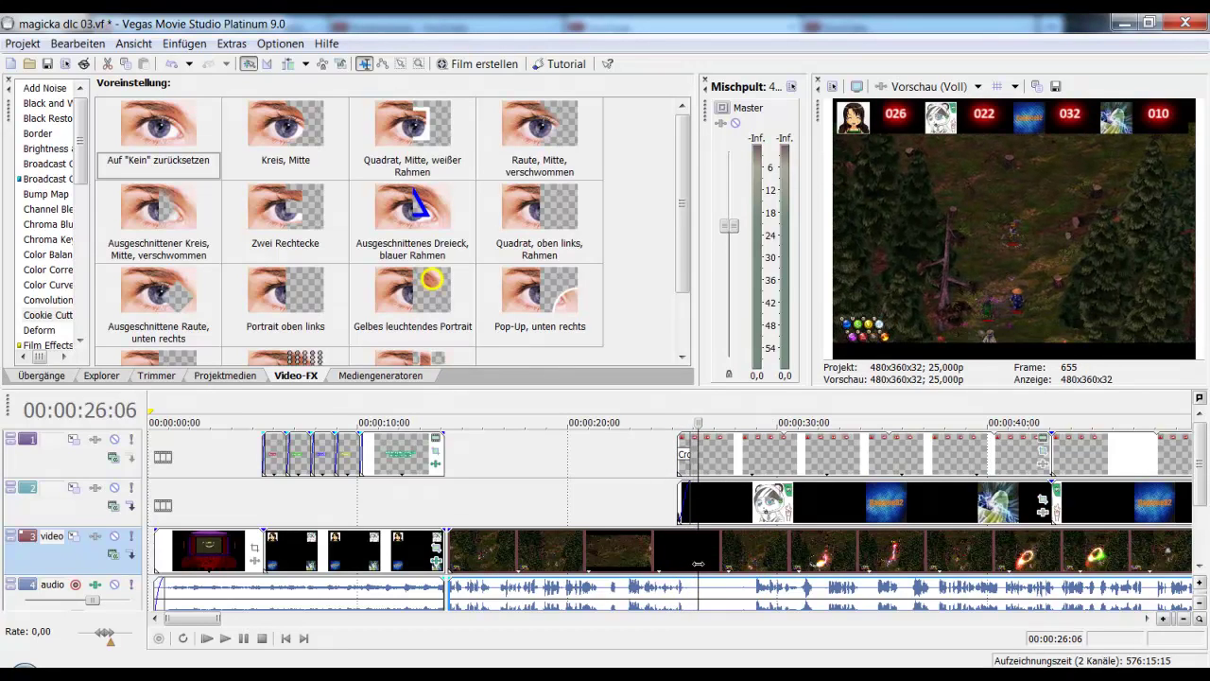
Step: Preview the gameplay with its score overlay up to 00:00:30:07
left_click(715, 560)
left_click(761, 560)
left_click(782, 562)
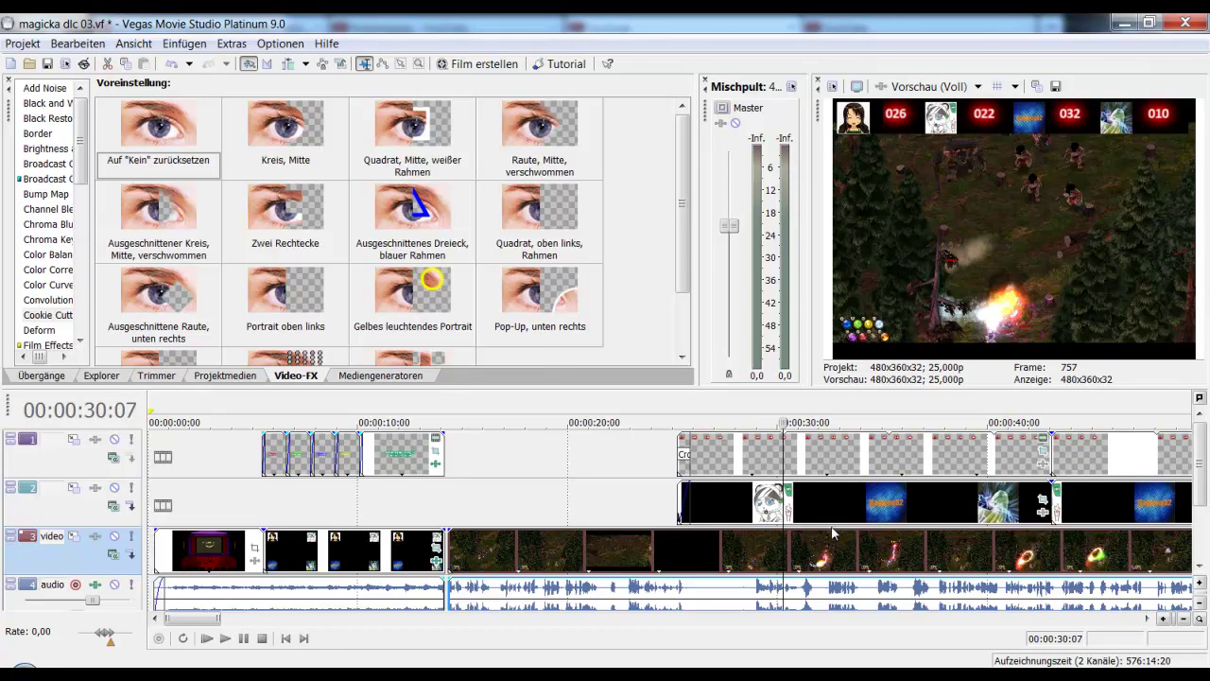
Step: Inspect the text, placement, properties and effects settings of the first score text event on track 1, and close it unchanged
left_click(880, 477)
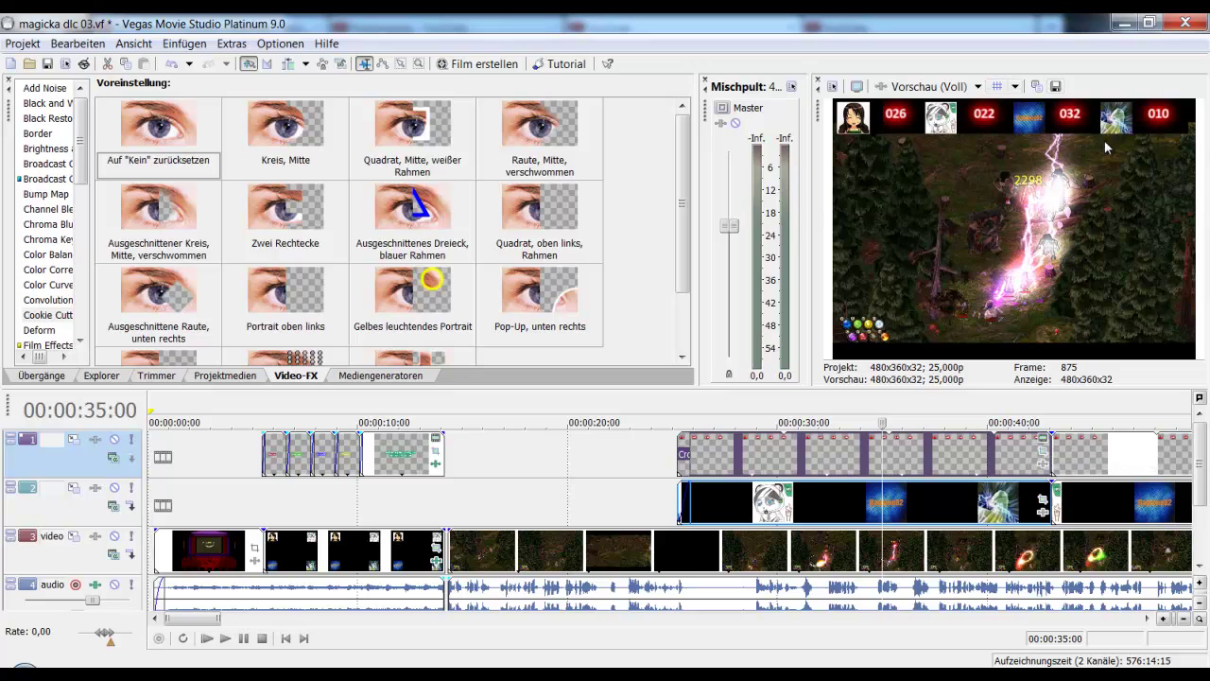
left_click(1043, 442)
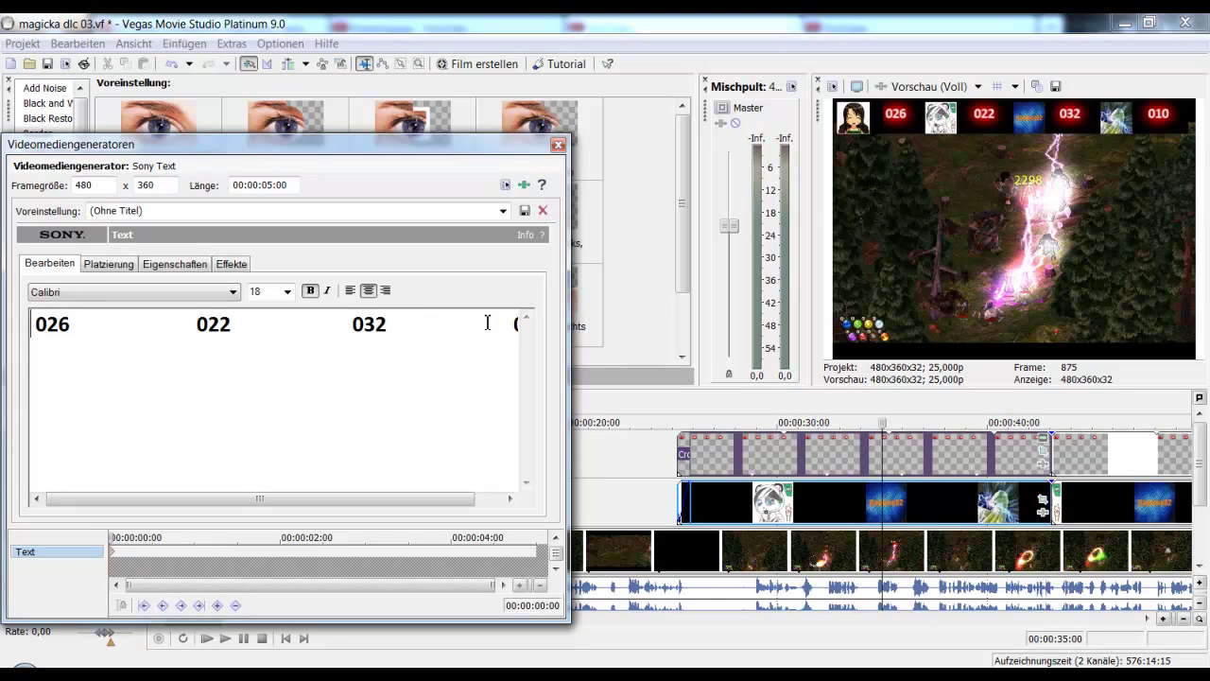
left_click_drag(289, 506, 260, 497)
left_click(107, 268)
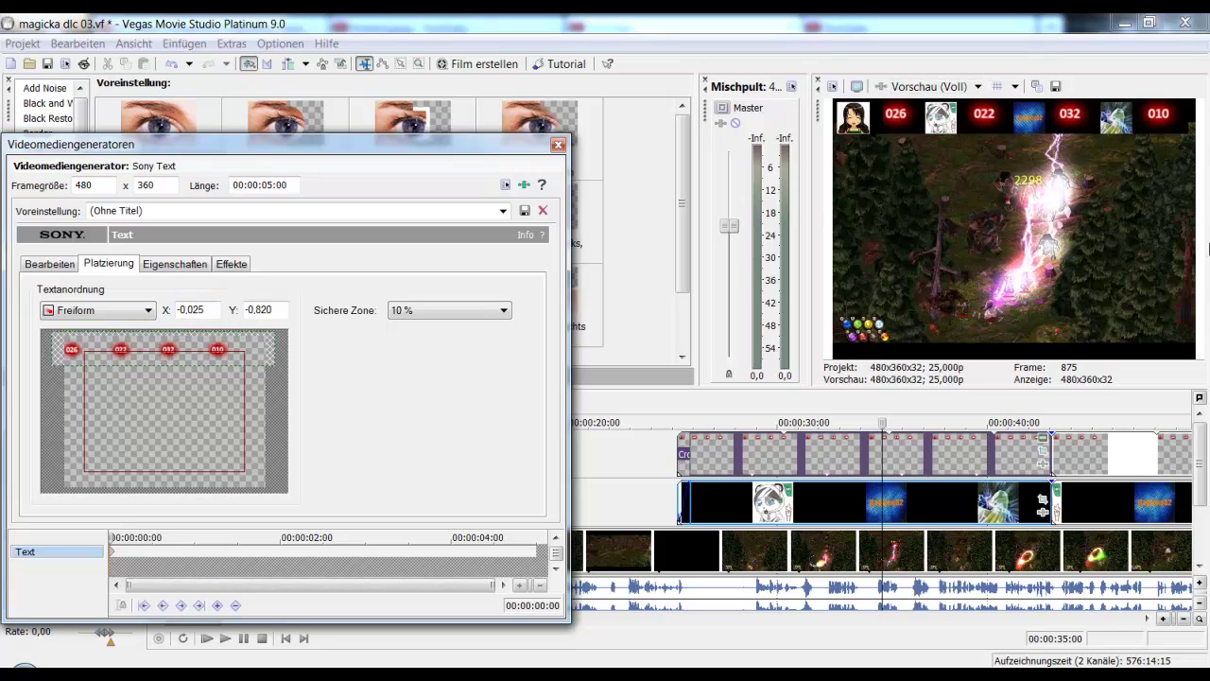
left_click(186, 266)
left_click(222, 266)
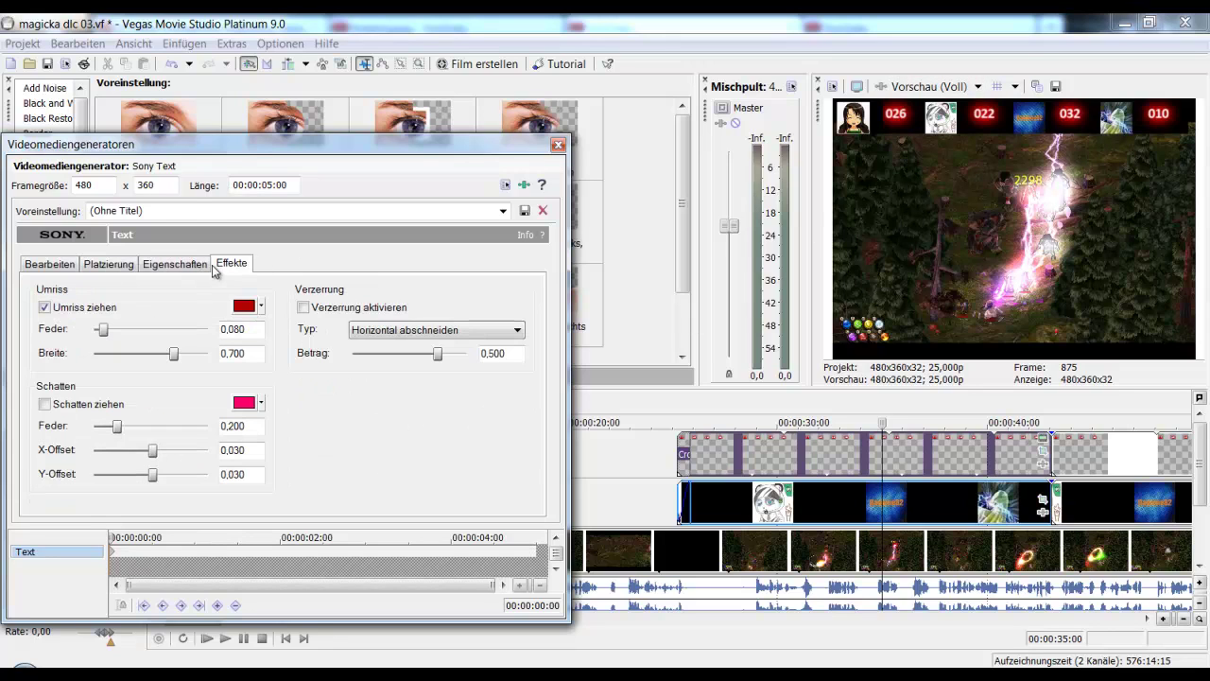
left_click(558, 145)
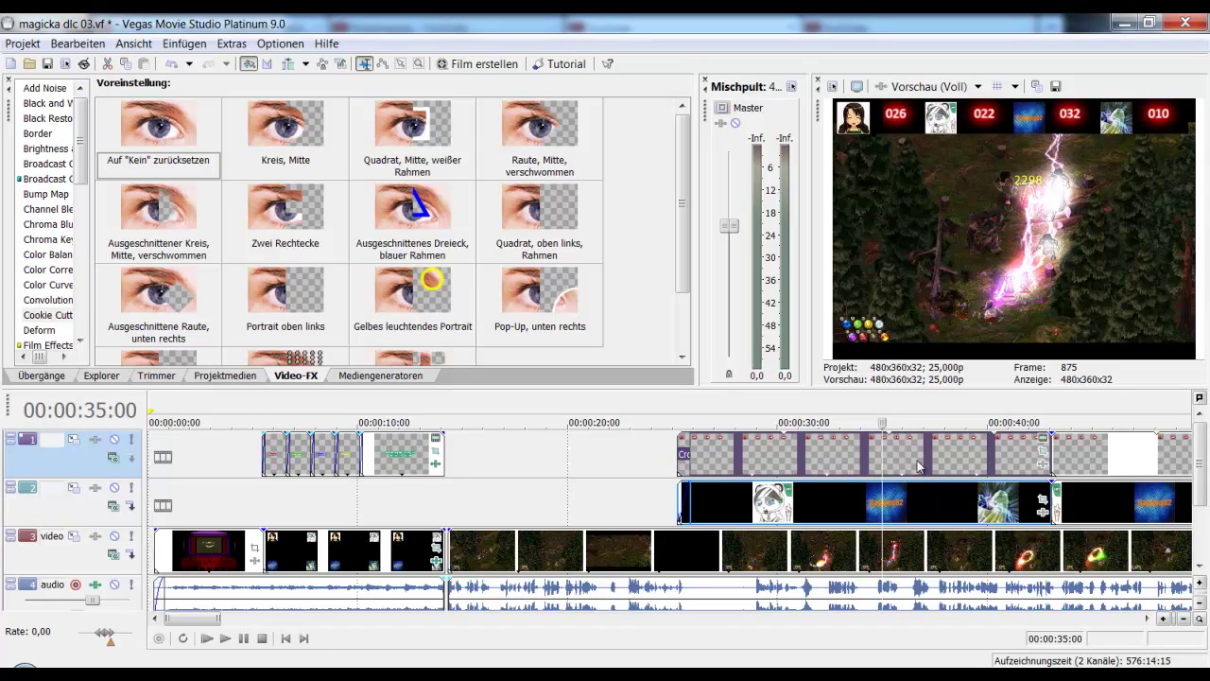
Step: Shift the crop frame of the first gameplay clip vertically to a Y centre of 525, and close the cropping window
left_click(970, 566)
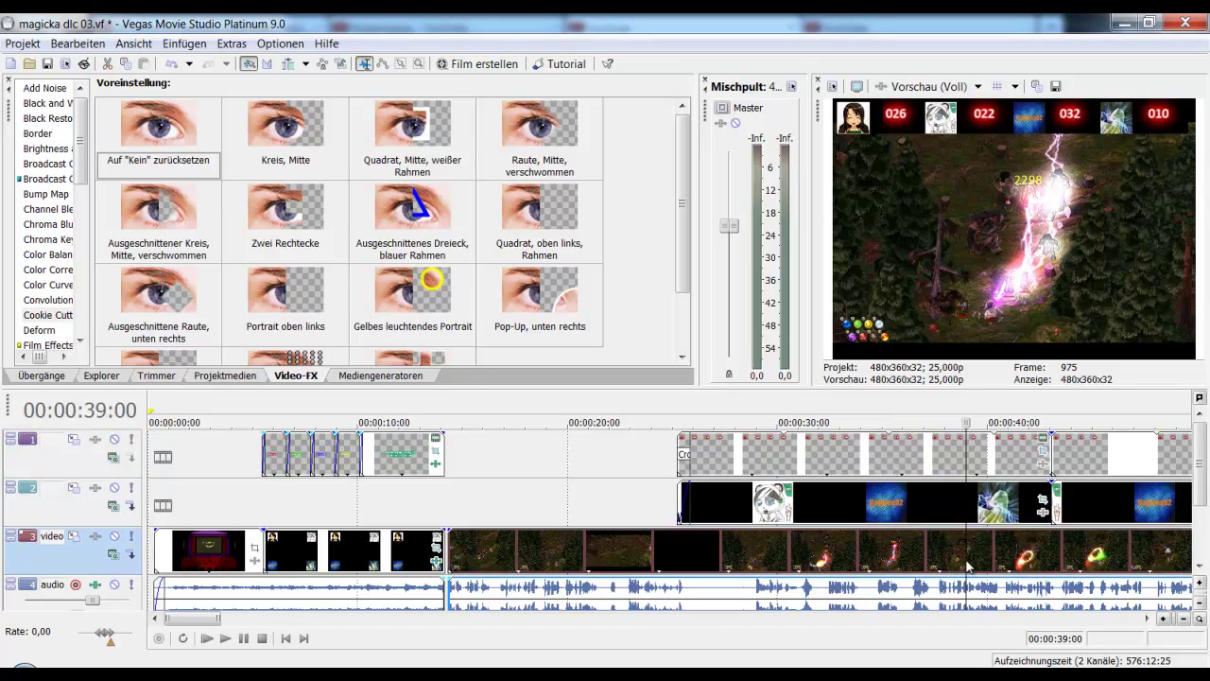
scroll(696, 551, "down", 5)
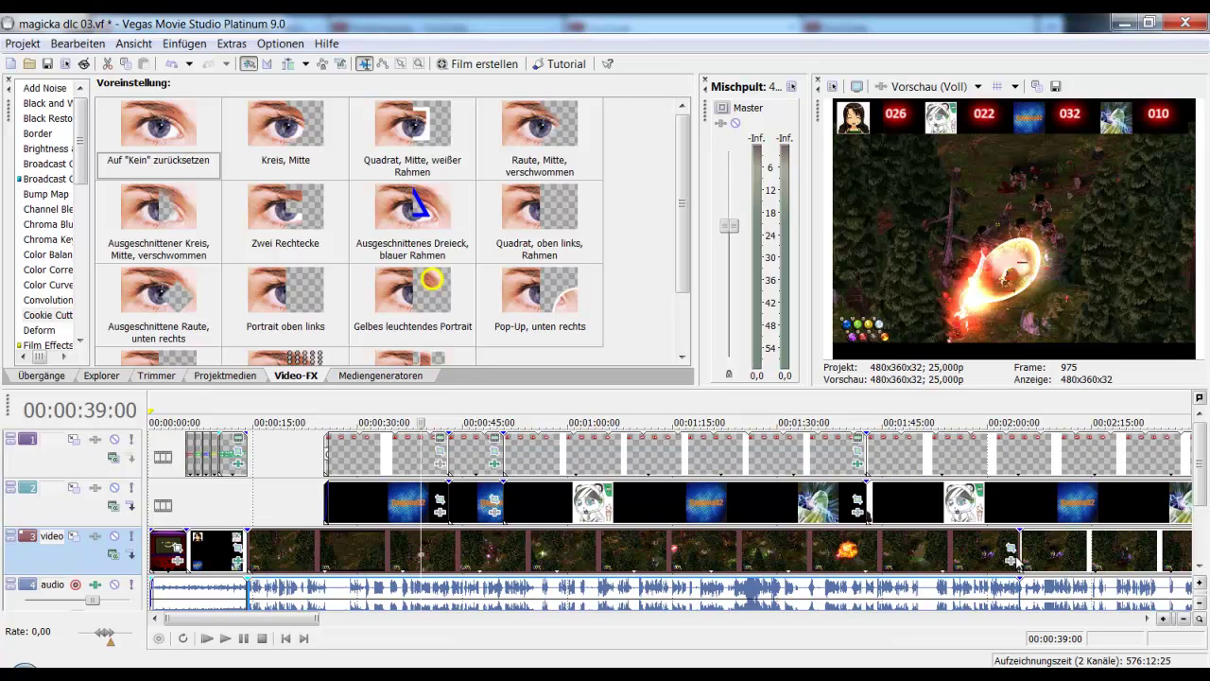
left_click(1011, 550)
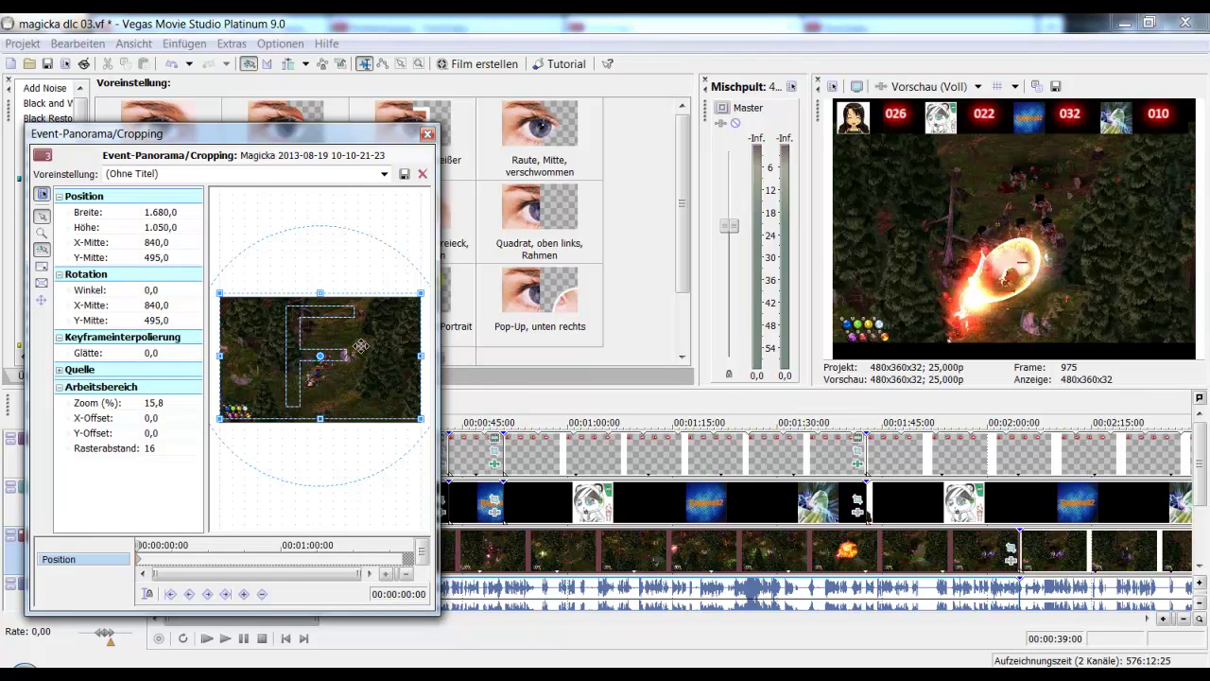
mouse_move(361, 346)
left_mouse_down()
mouse_move(361, 357)
mouse_move(360, 346)
left_mouse_up()
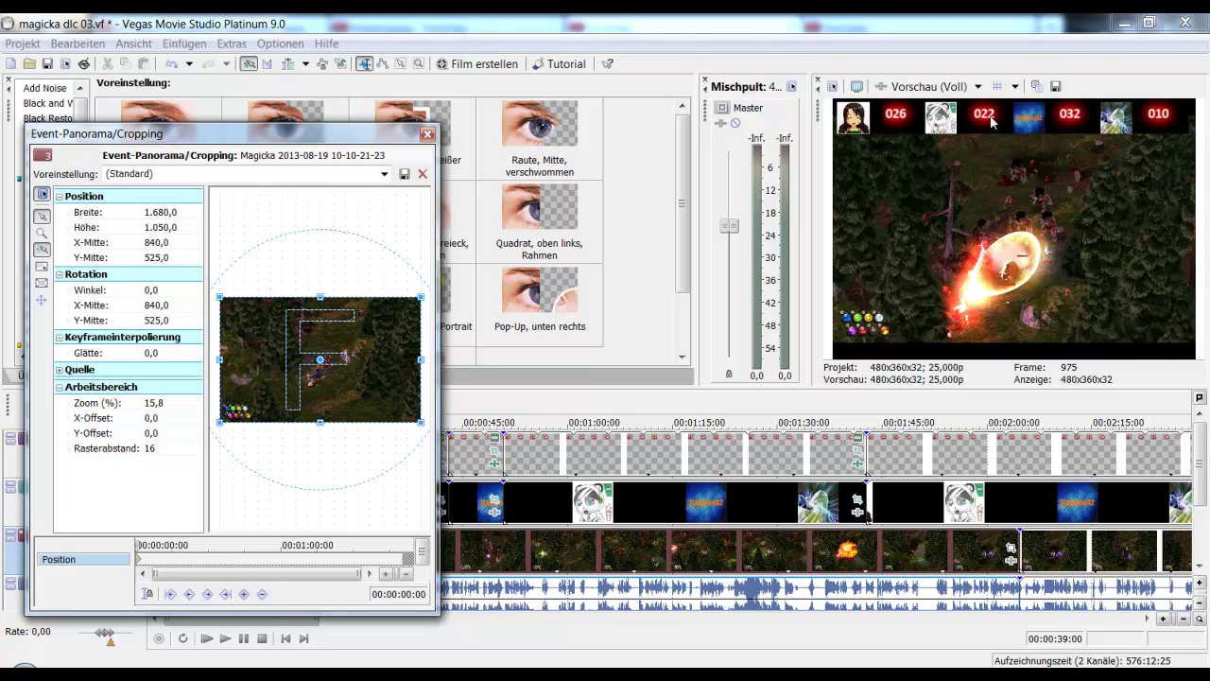
left_click_drag(959, 245, 957, 239)
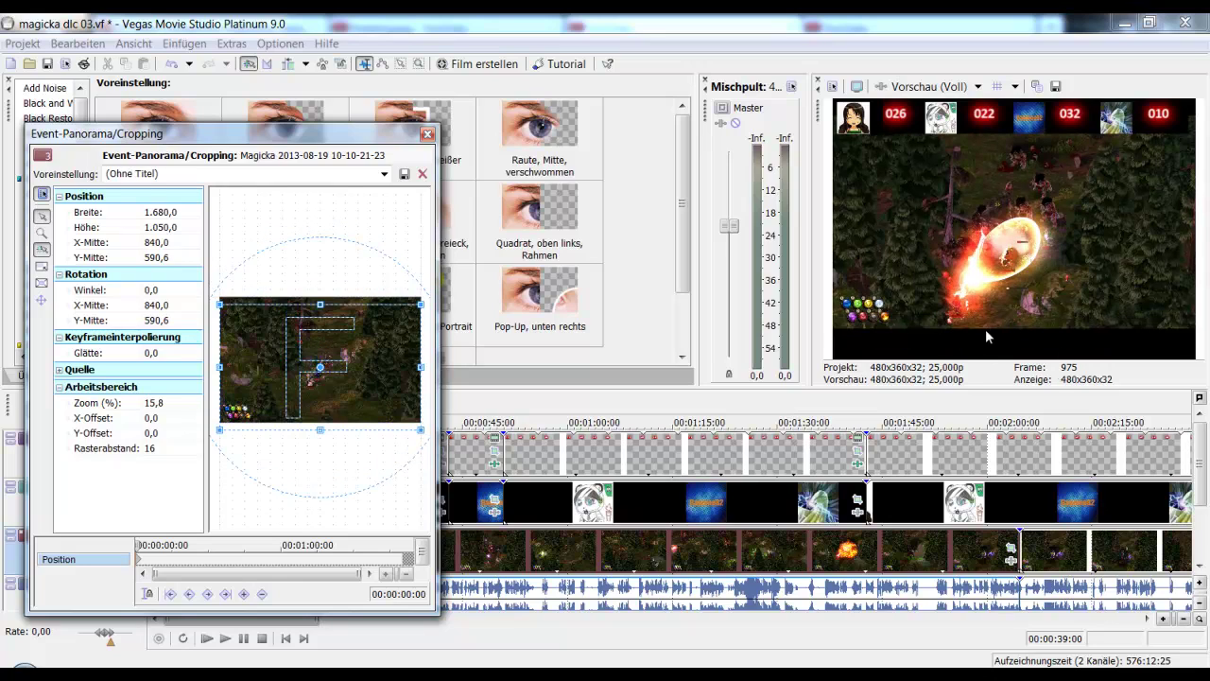
left_click_drag(1033, 279, 982, 280)
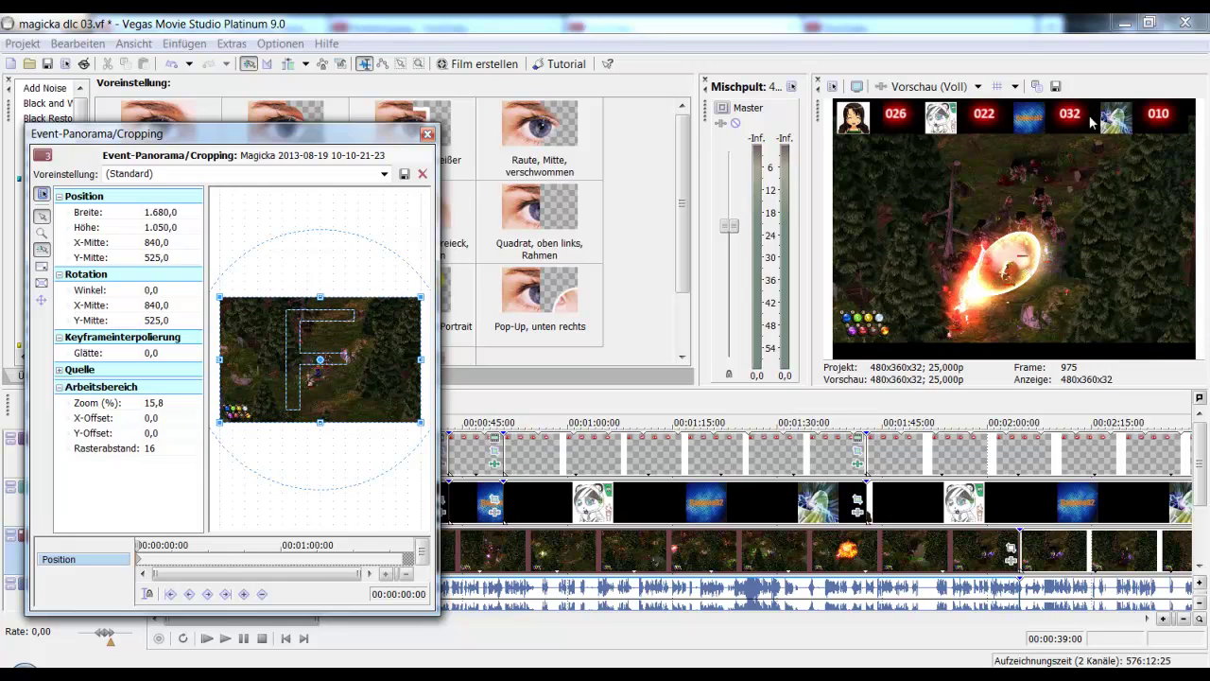
left_click(427, 136)
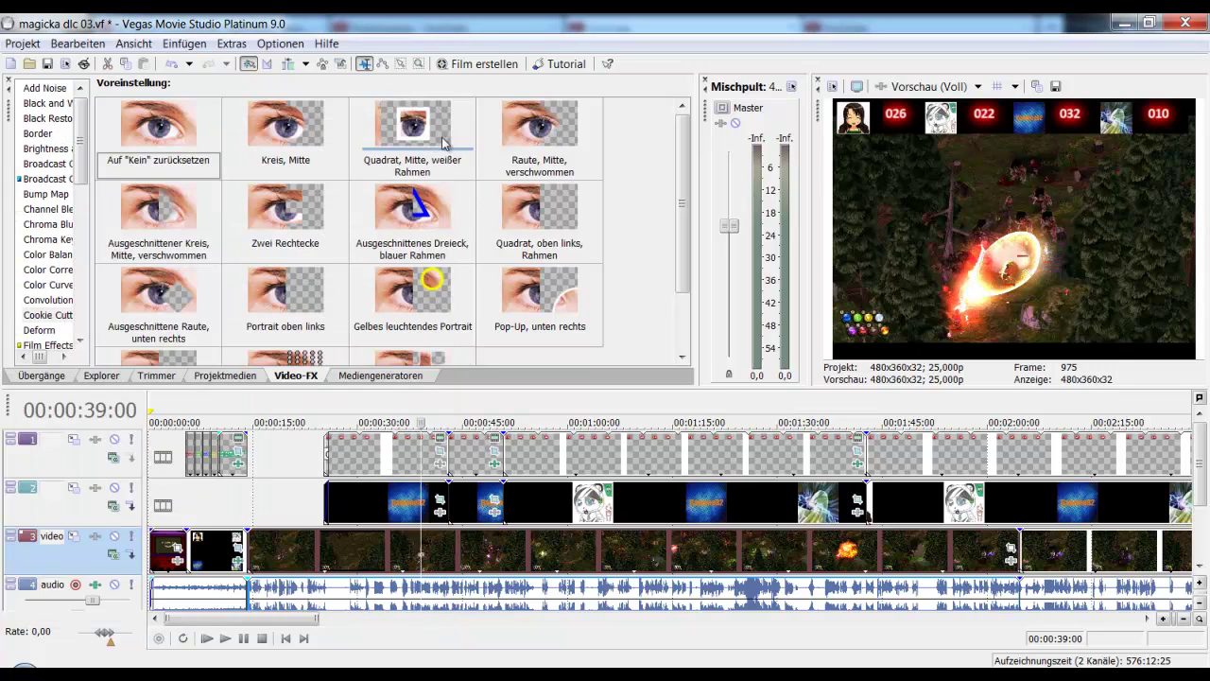
Step: Preview the second and third score overlays at 00:00:46:15, 00:01:19:17 and 00:01:38:08
left_click(476, 510)
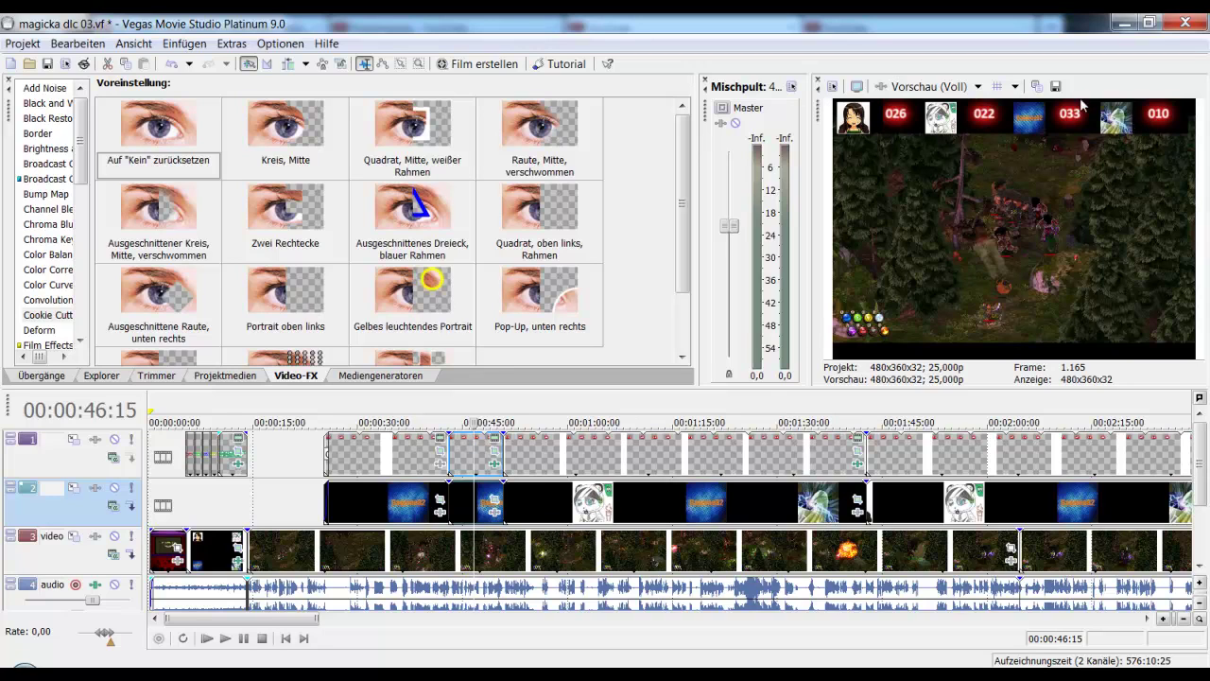
left_click(707, 505)
scroll(707, 505, "down", 6)
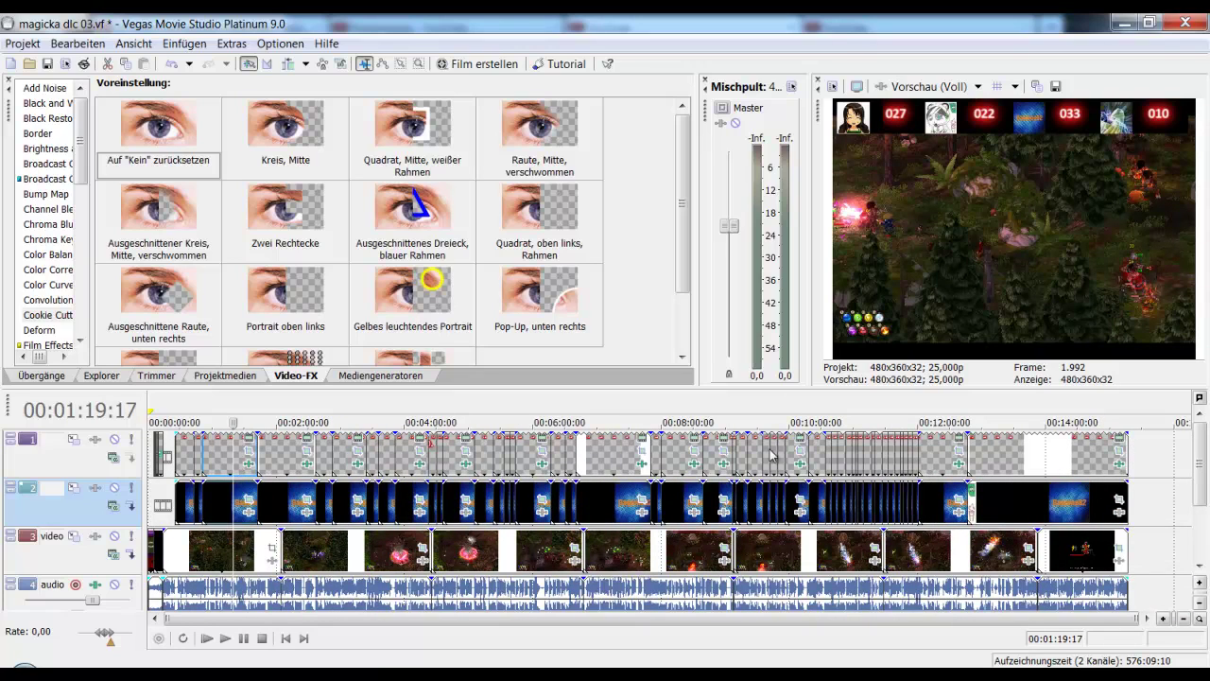
scroll(298, 472, "up", 6)
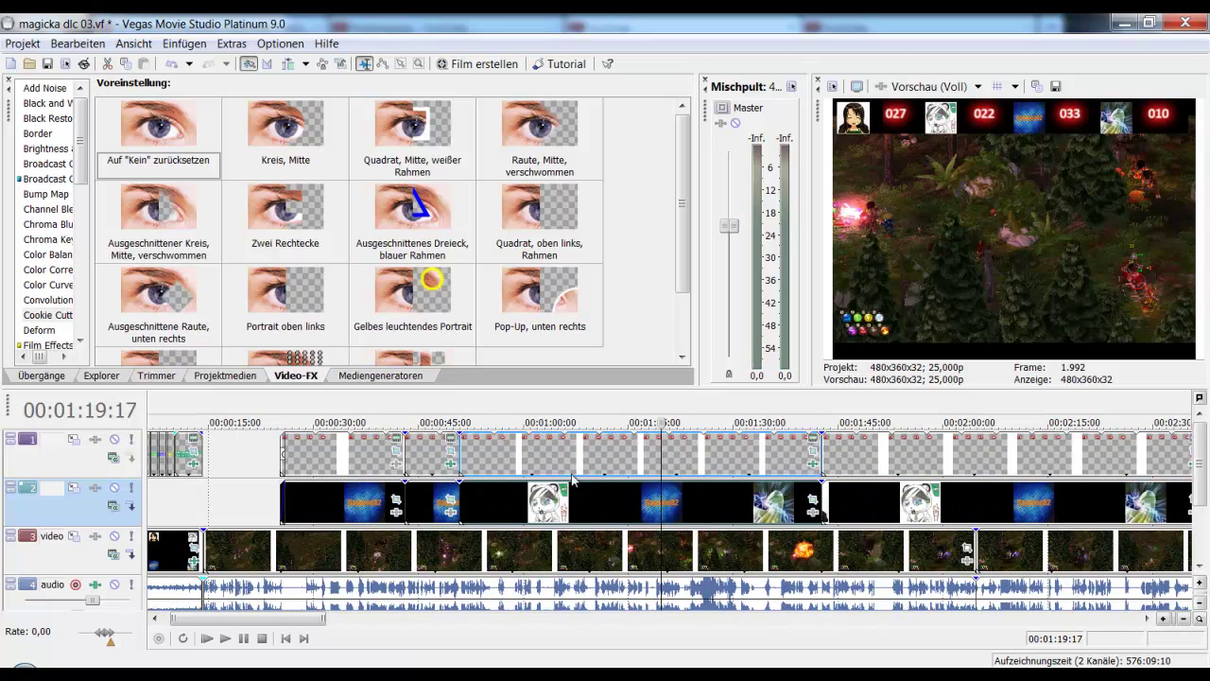
left_click(622, 462)
left_click(792, 471)
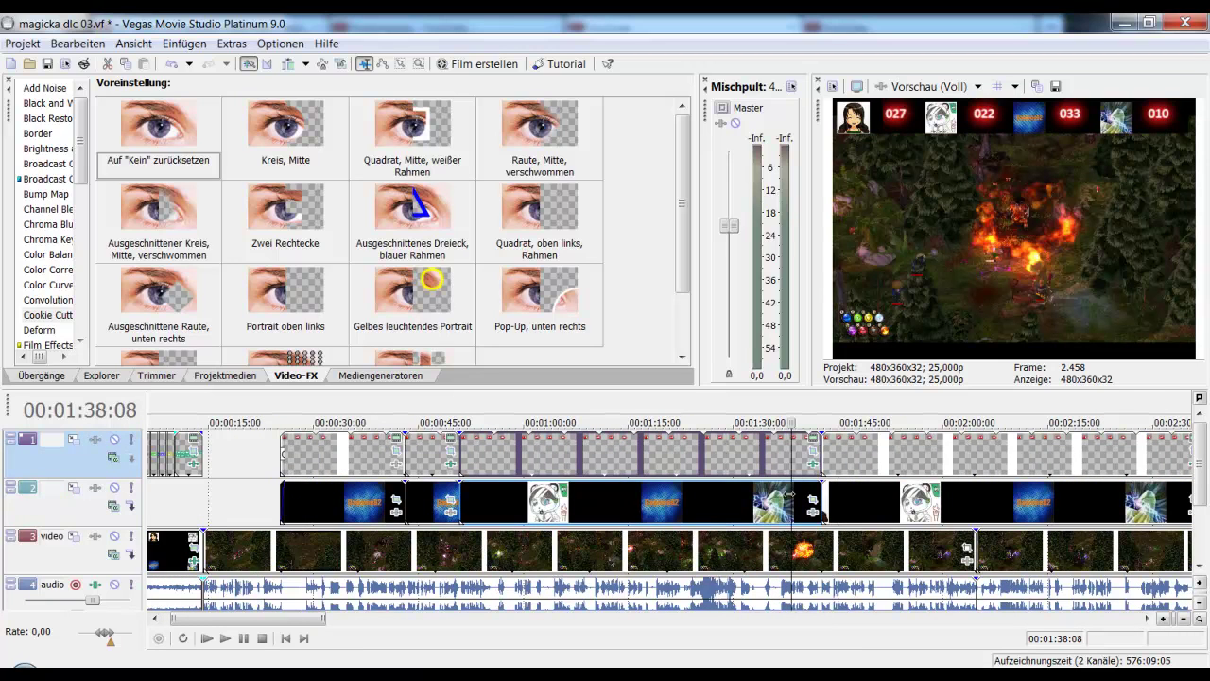
Step: Scrub across the start of the fourth score overlay between 00:01:43:05 and 00:01:51:00
left_click(837, 493)
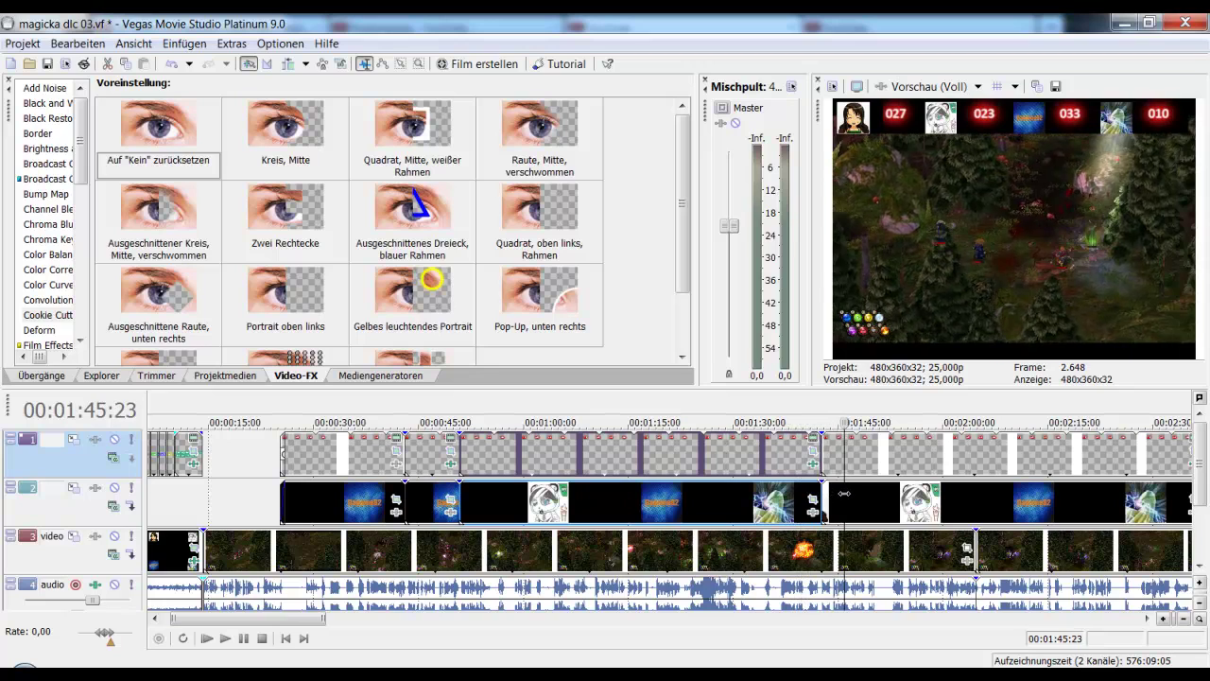
mouse_move(844, 493)
left_mouse_down()
mouse_move(794, 493)
mouse_move(843, 494)
left_mouse_up()
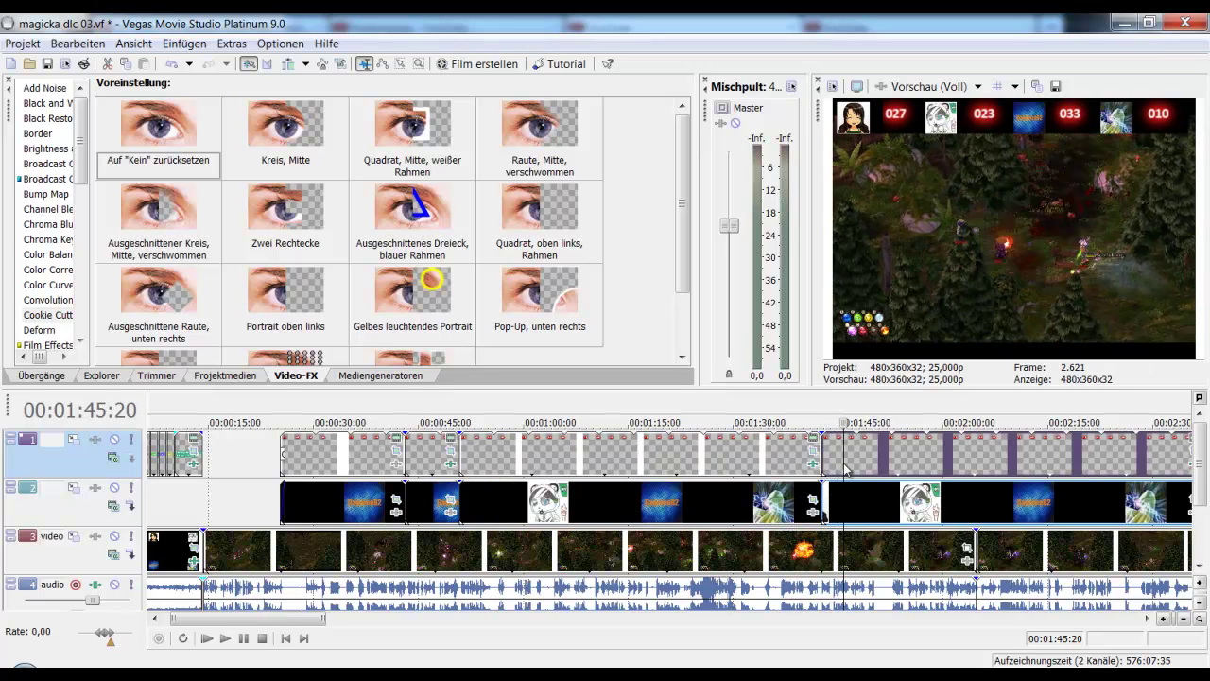
scroll(889, 494, "up", 4)
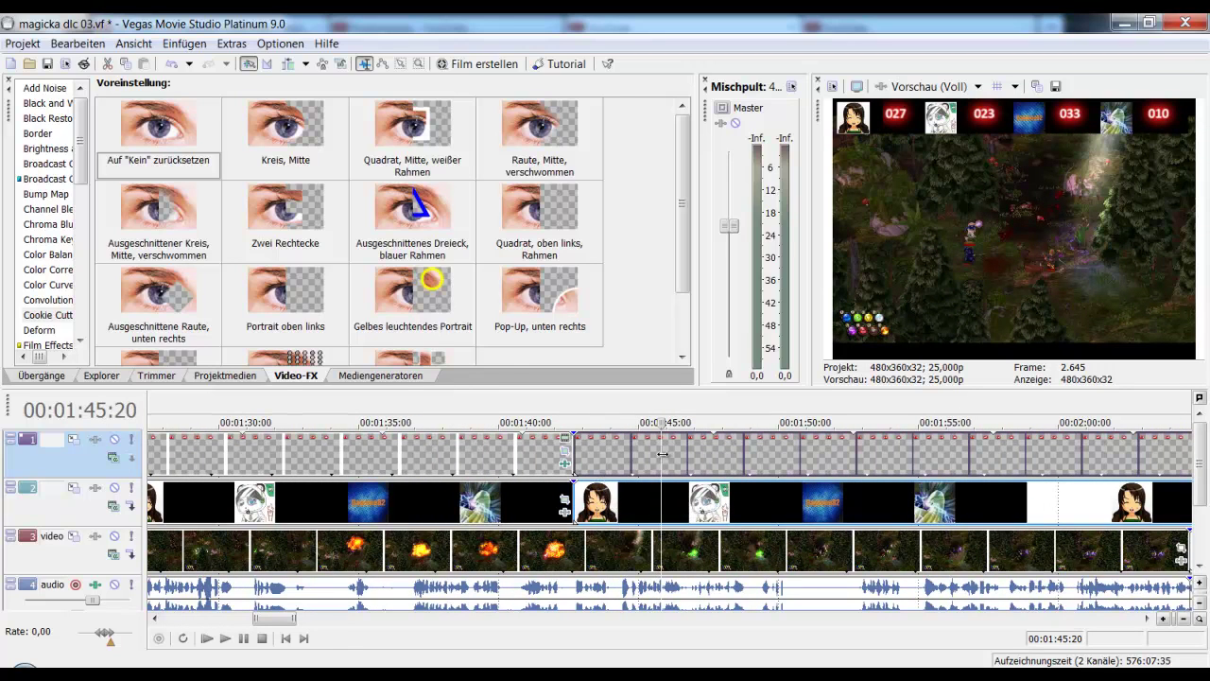
left_click_drag(661, 454, 588, 458)
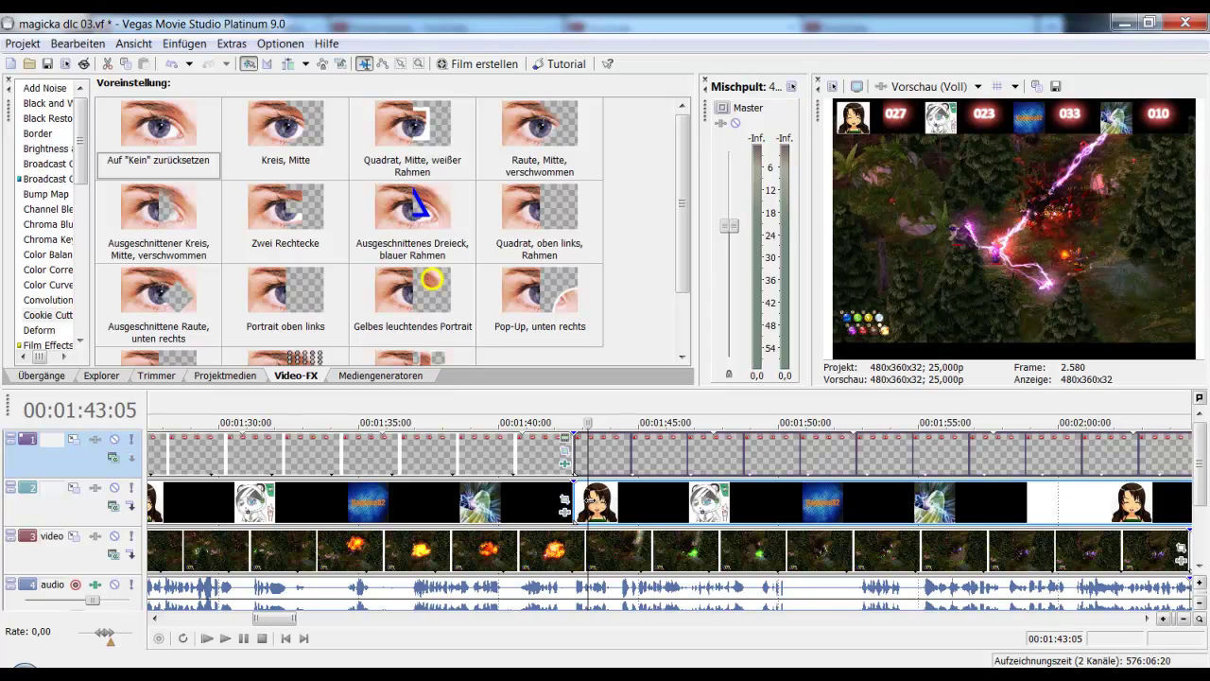
left_click_drag(596, 504, 806, 506)
scroll(806, 505, "down", 2)
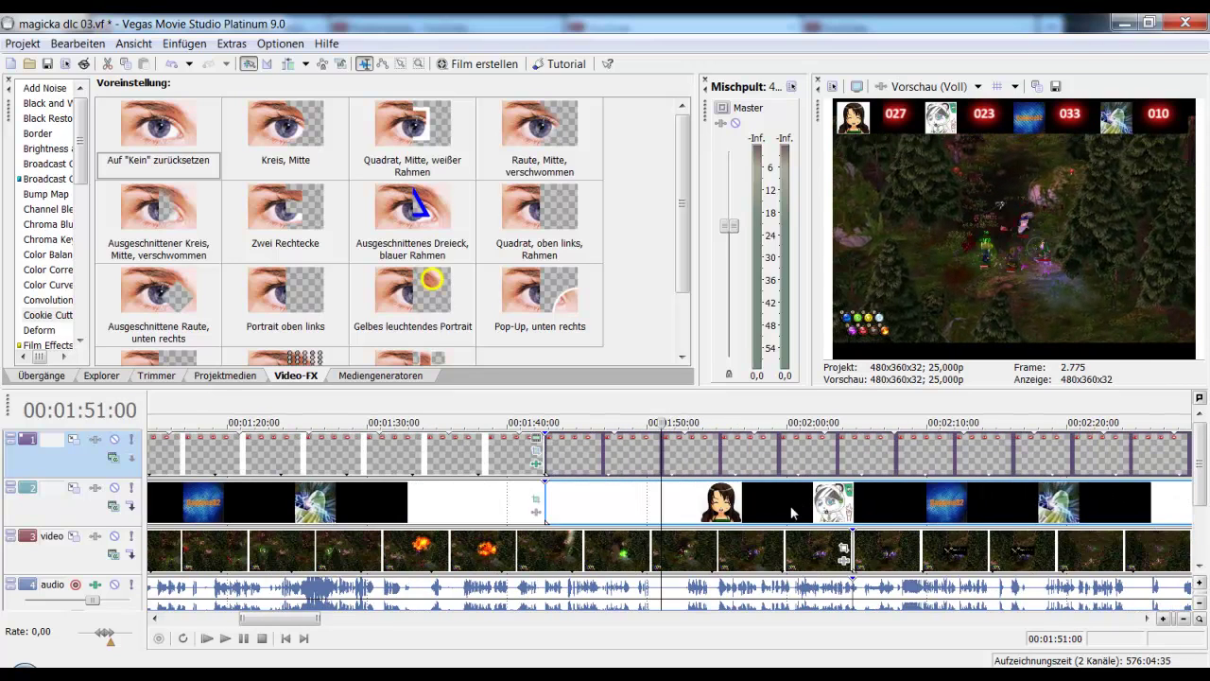
Step: Preview the rest of the fourth score overlay from 00:02:09:16 and the next one at 00:02:45:18
left_click(923, 501)
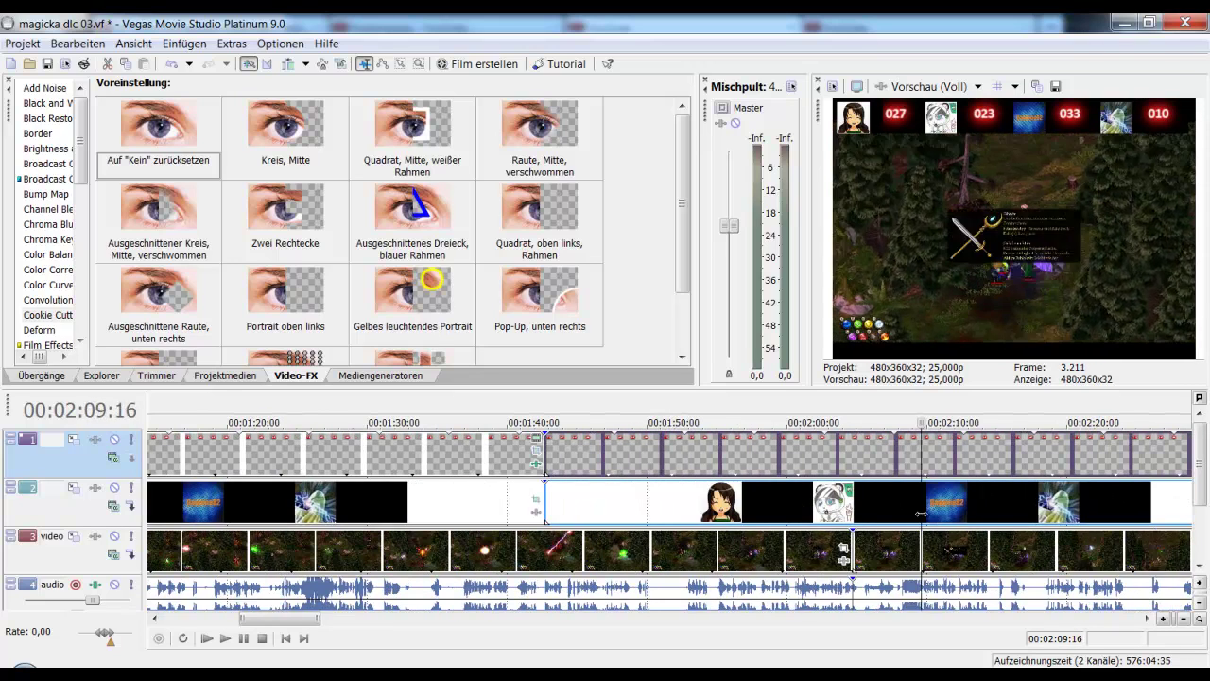
scroll(787, 516, "down", 2)
left_click(834, 511)
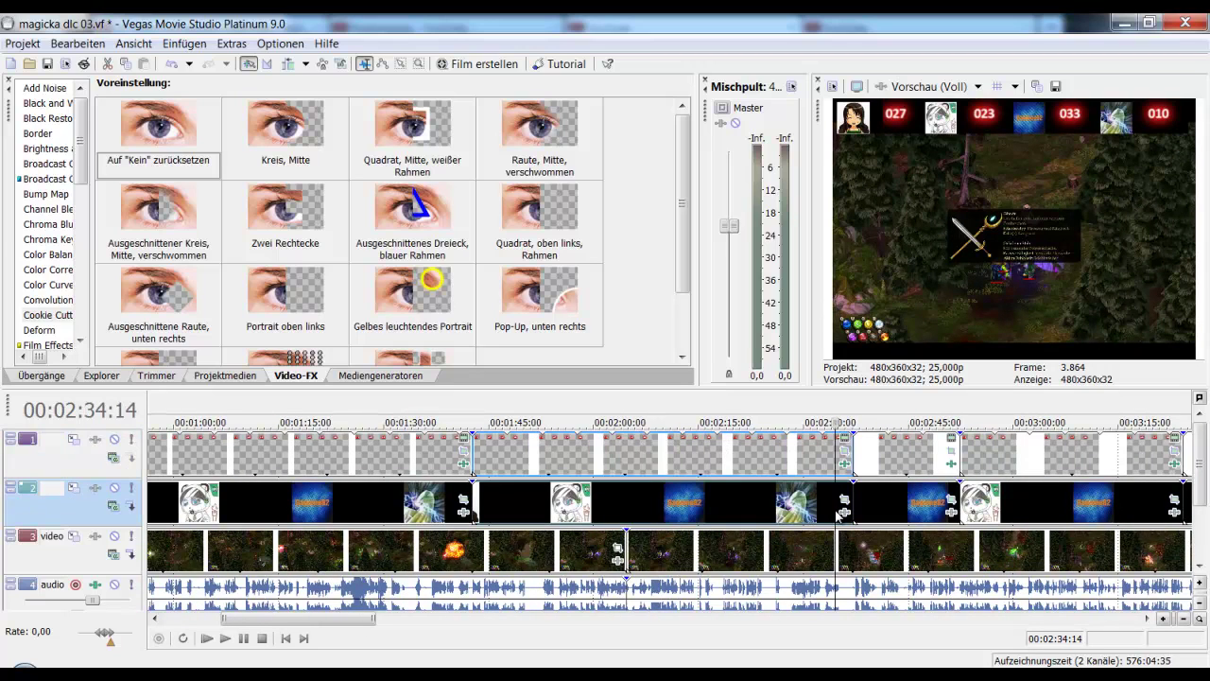
left_click_drag(836, 511, 914, 501)
Step: Scrub the full timeline from 00:08:19:11 back to the large "100." score text at 00:04:22:09
scroll(907, 510, "down", 3)
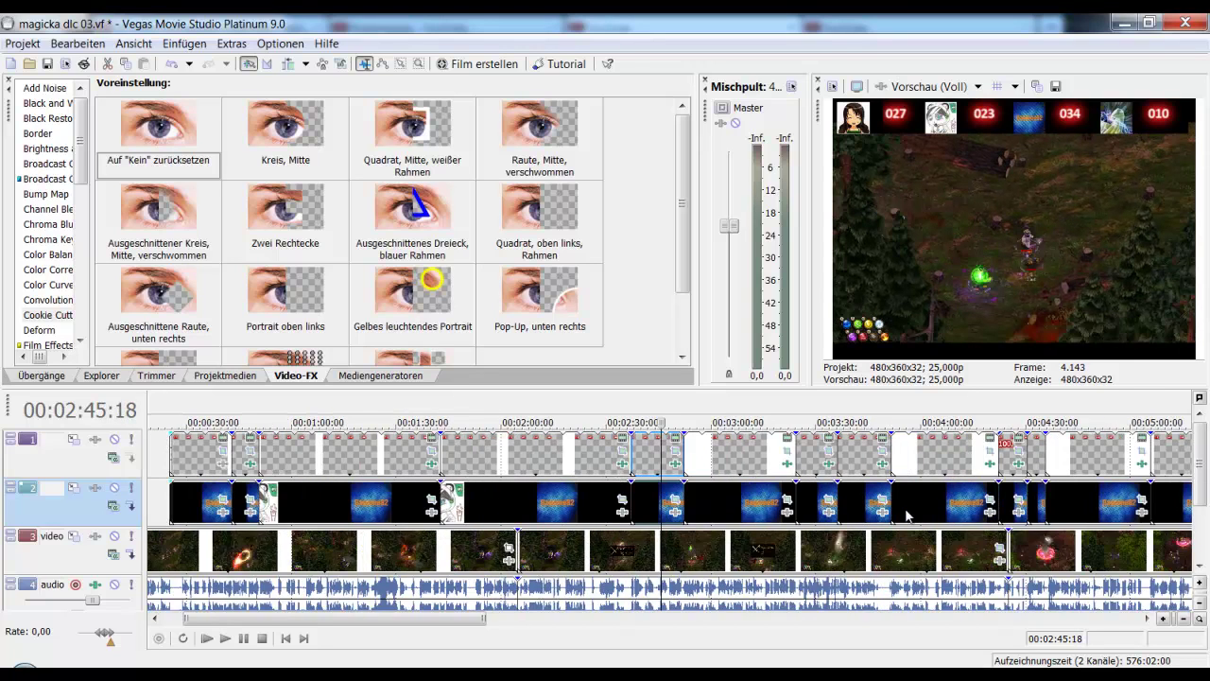
scroll(906, 514, "down", 3)
scroll(905, 514, "down", 4)
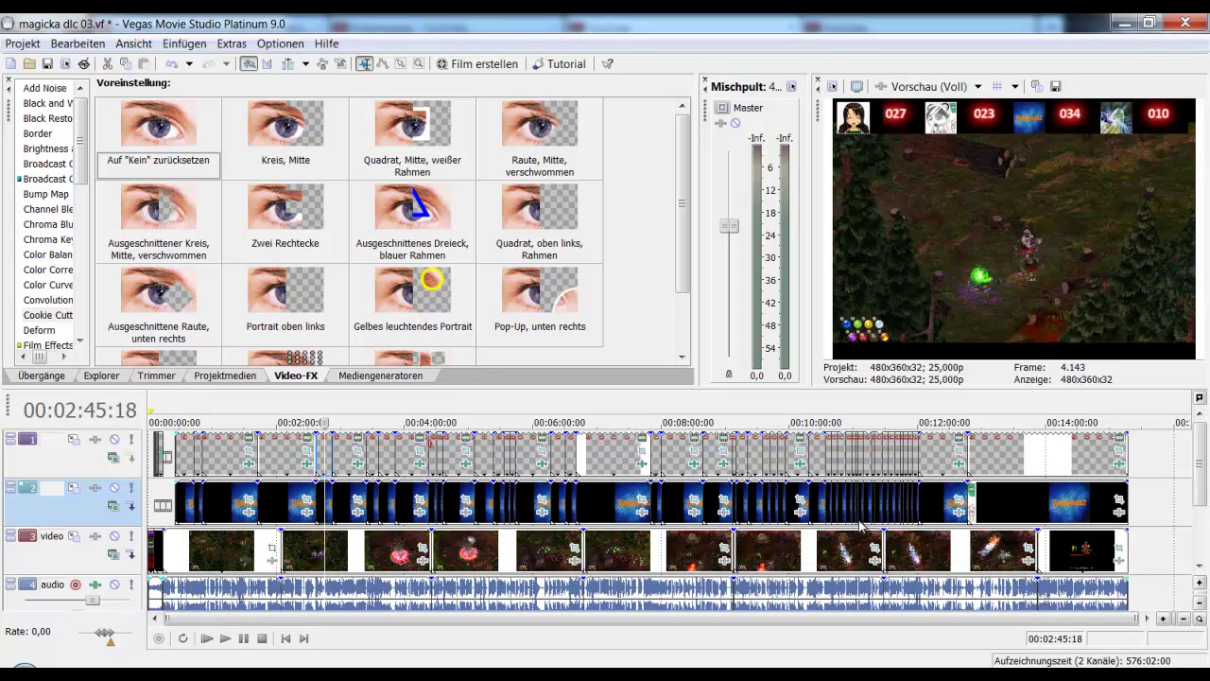
left_click(682, 551)
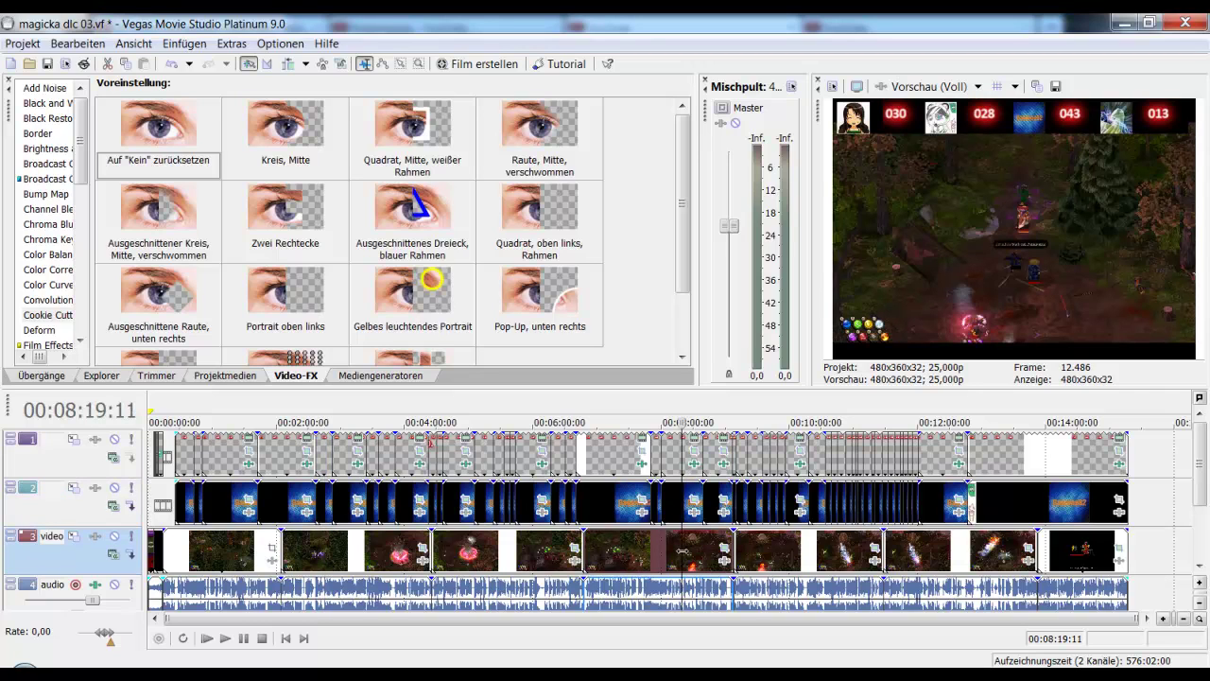
left_click_drag(681, 552, 432, 522)
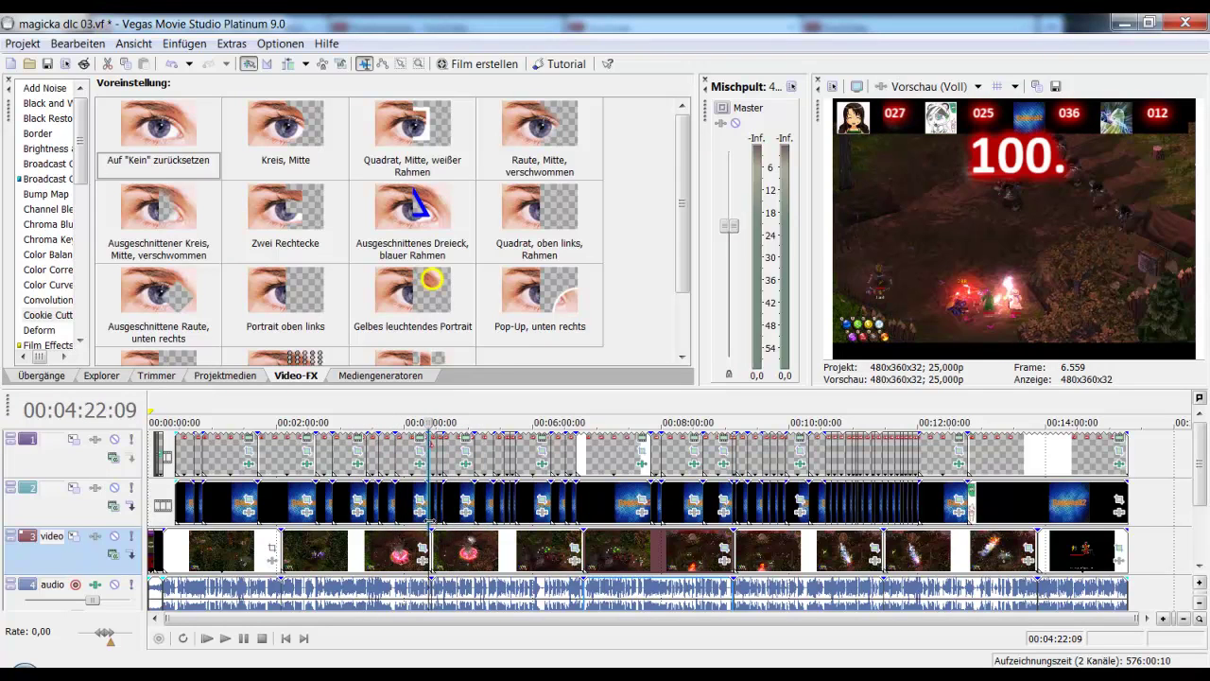
Step: Inspect the generated text of the "100." score event on track 1 at 00:04:25:01, and close it unchanged
scroll(605, 539, "up", 5)
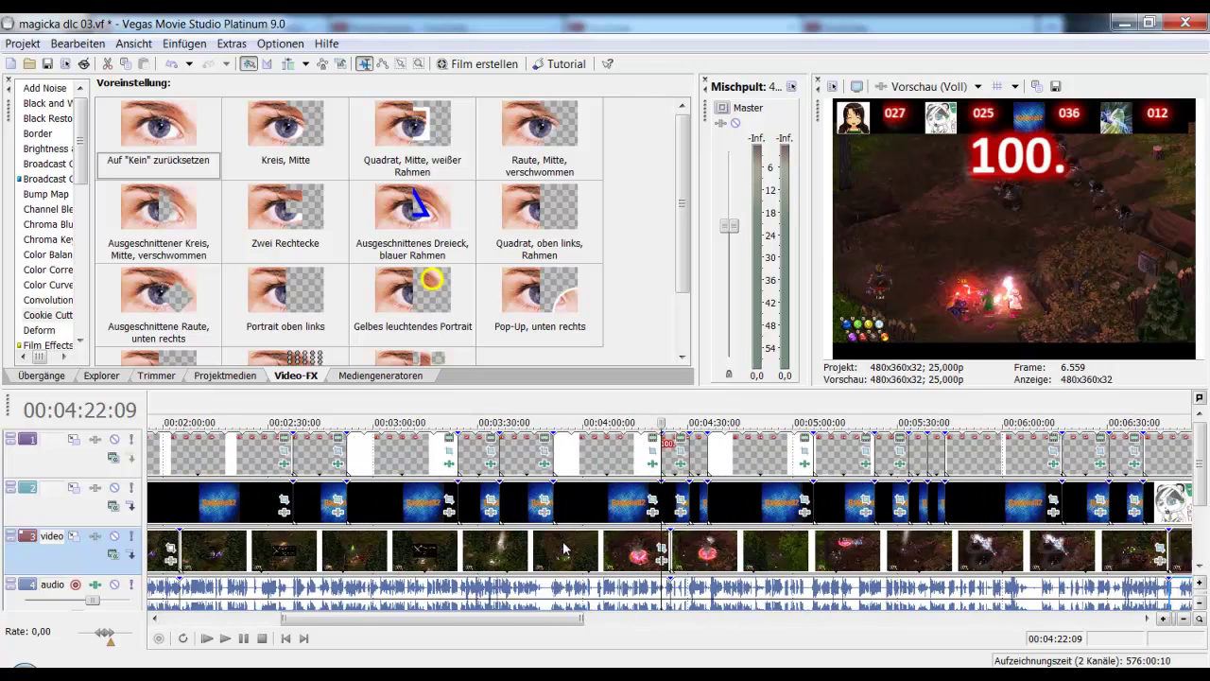
scroll(624, 537, "up", 3)
left_click(697, 501)
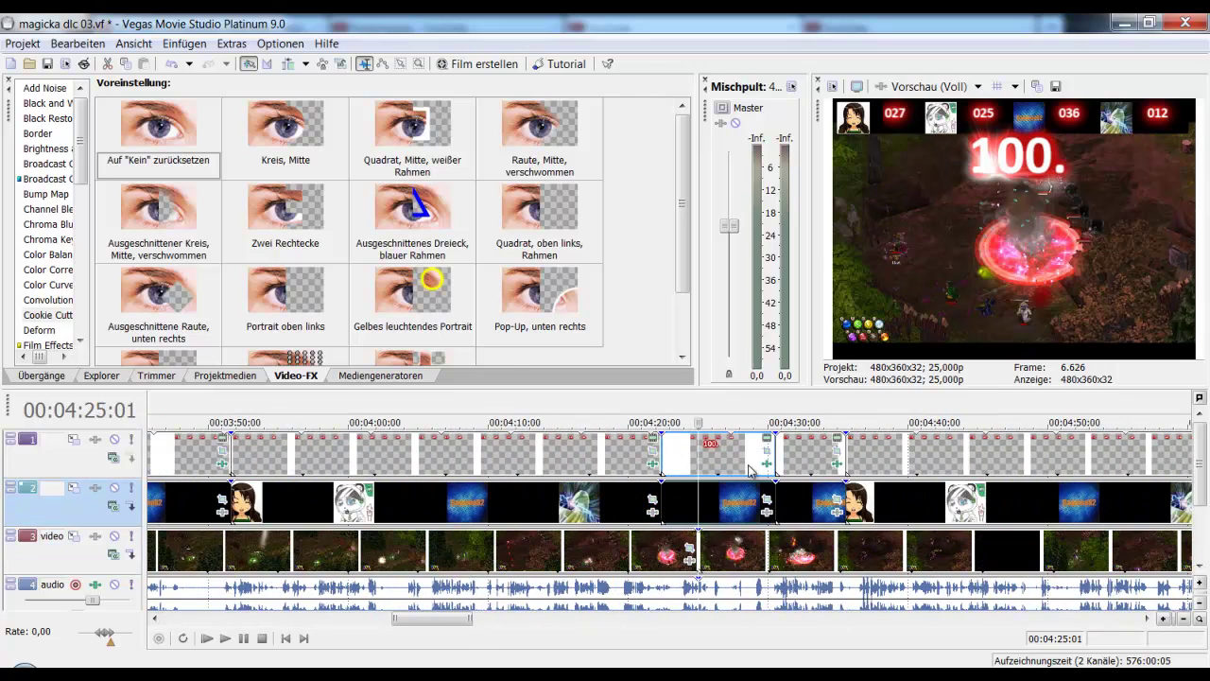
left_click(767, 440)
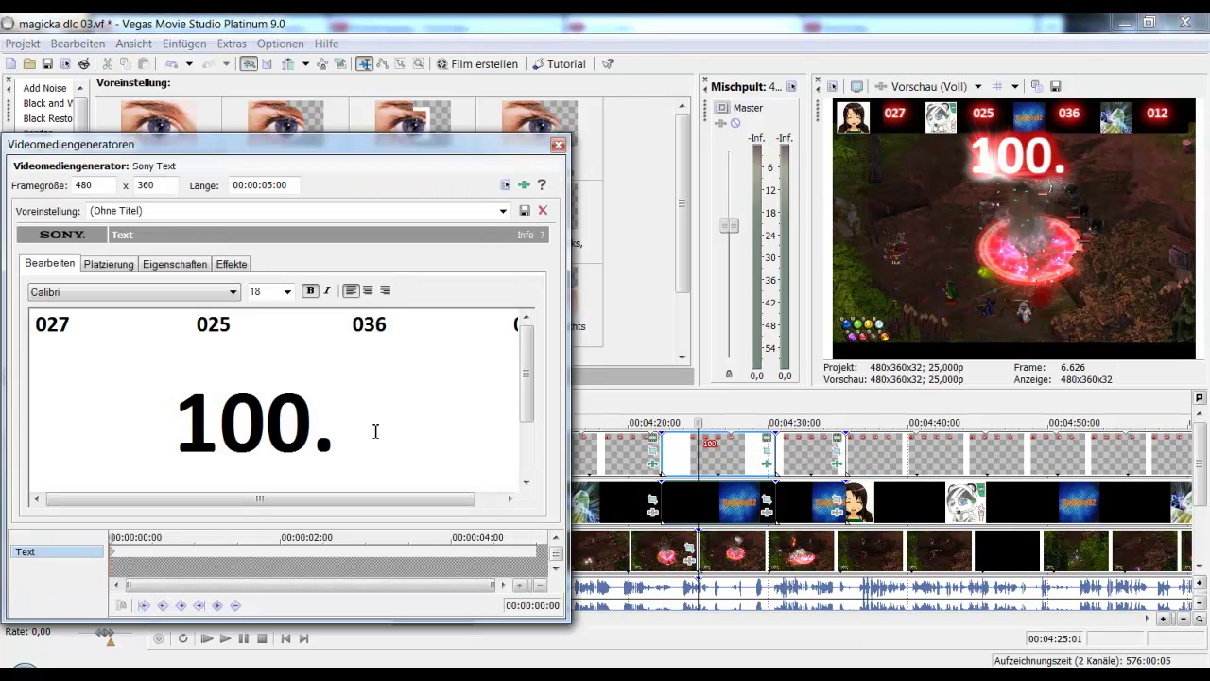
left_click(301, 425)
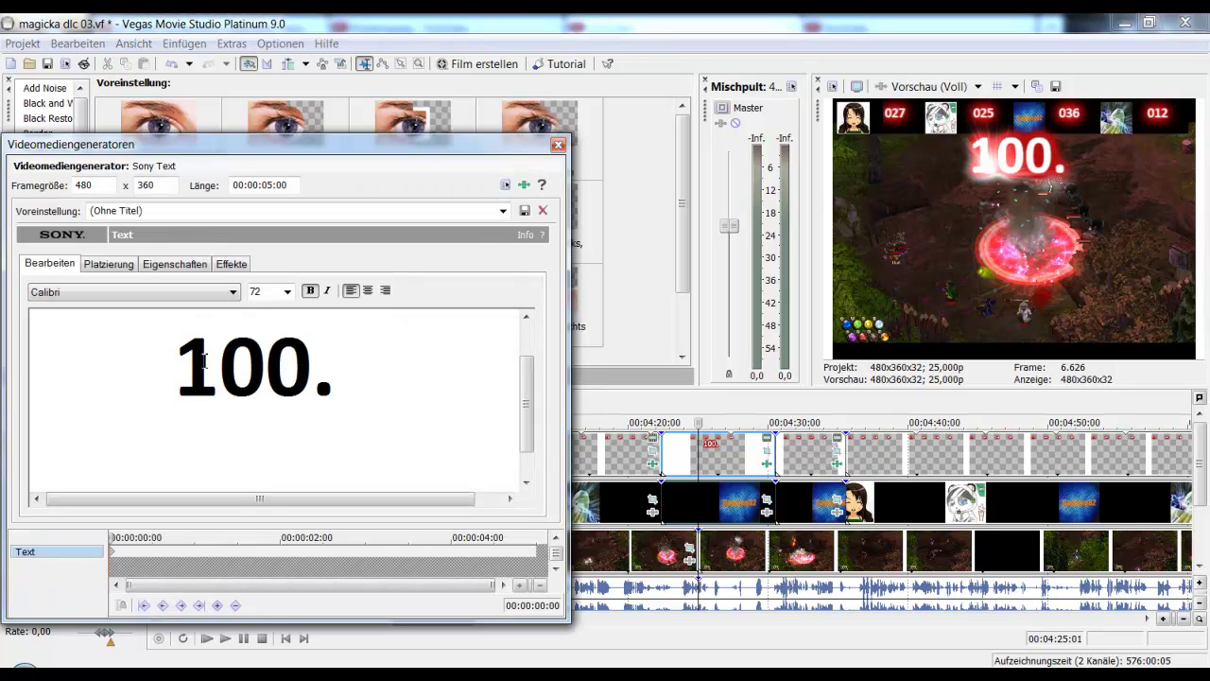
left_click(558, 144)
Step: Inspect the Glow and Lens Flare keyframes of the "100." score event, and scrub its animation between 00:04:25:23 and 00:04:26:22
left_click(766, 464)
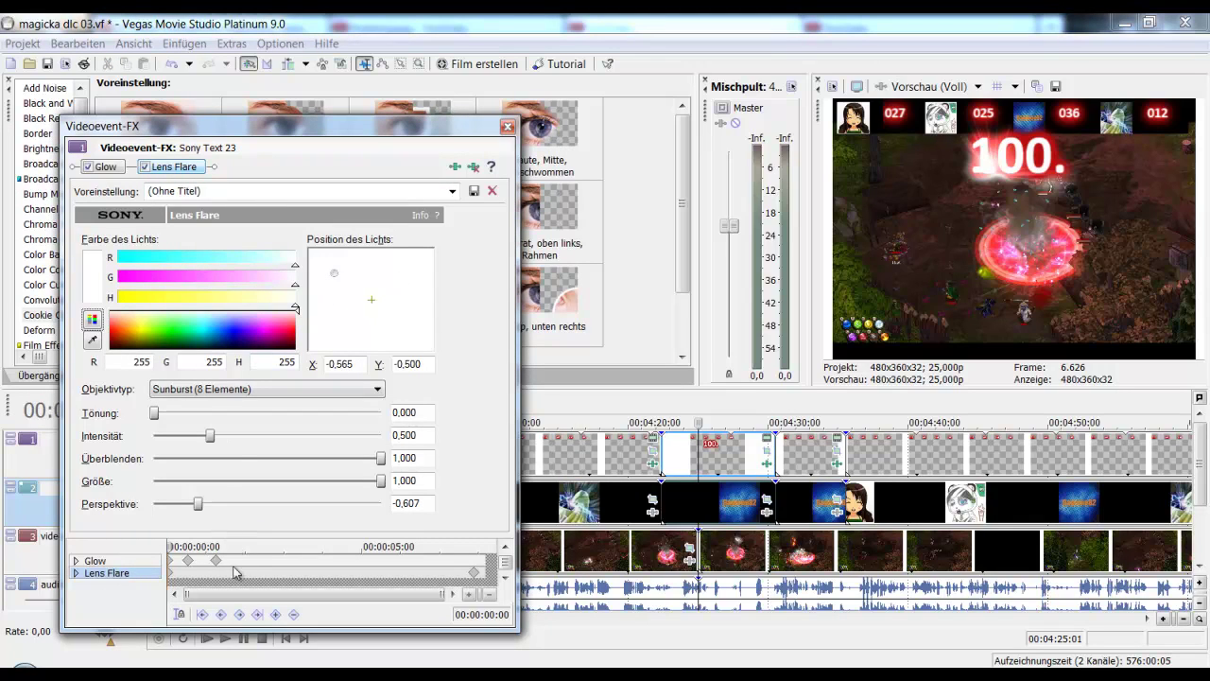
left_click_drag(189, 560, 225, 565)
left_click(173, 563)
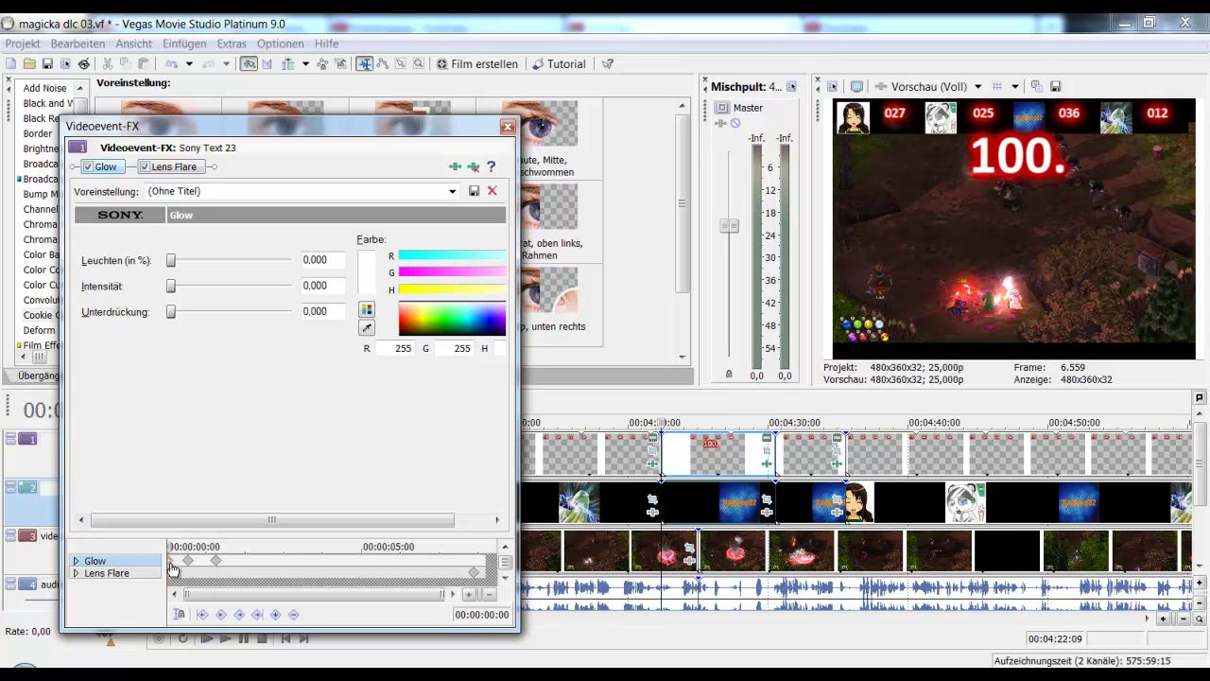
left_click(175, 575)
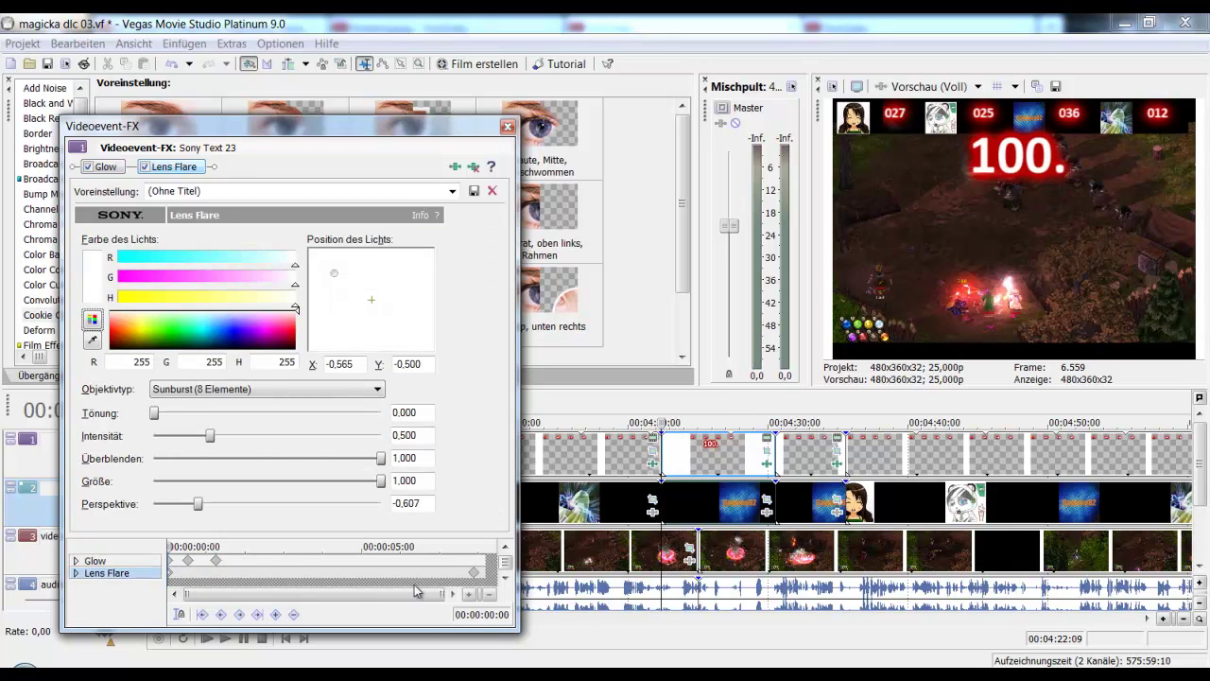
left_click(472, 575)
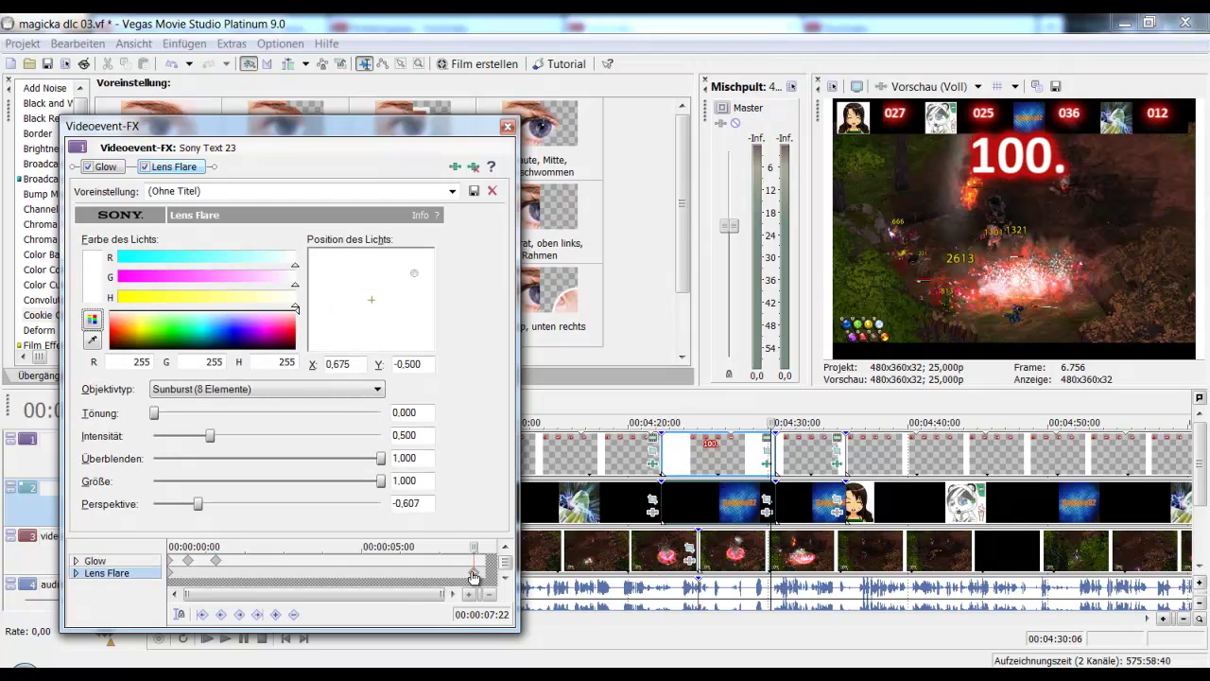
left_click(507, 127)
left_click(724, 503)
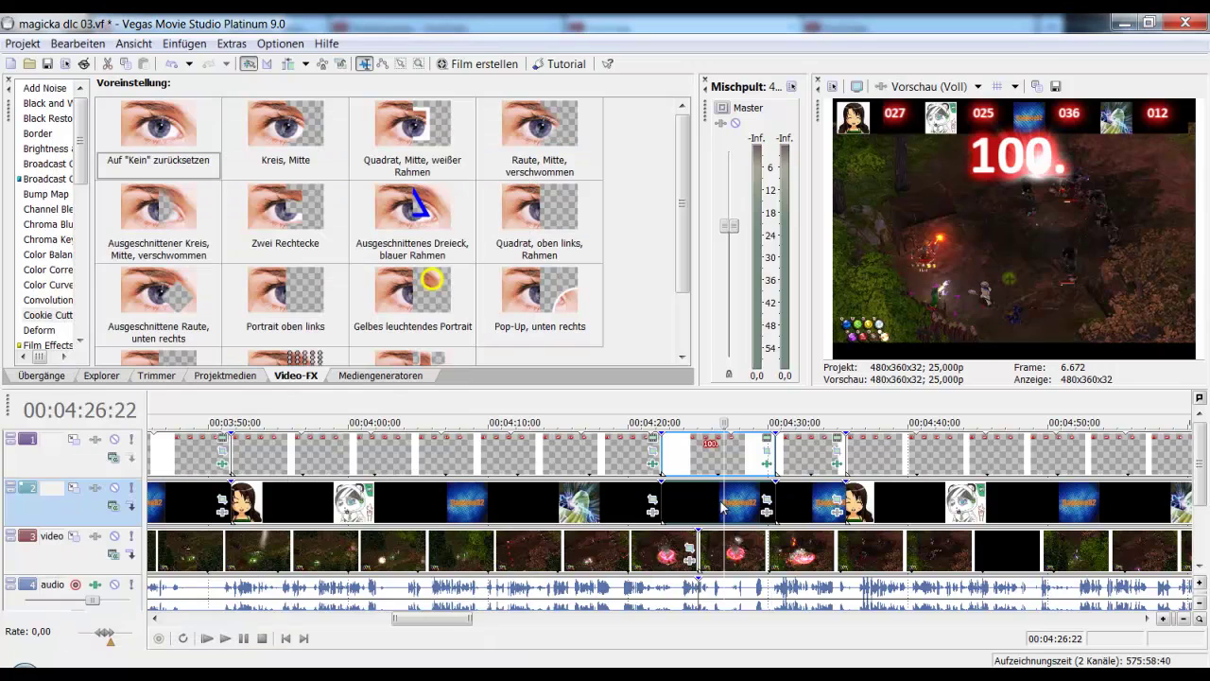
mouse_move(724, 503)
left_mouse_down()
mouse_move(700, 503)
mouse_move(710, 504)
left_mouse_up()
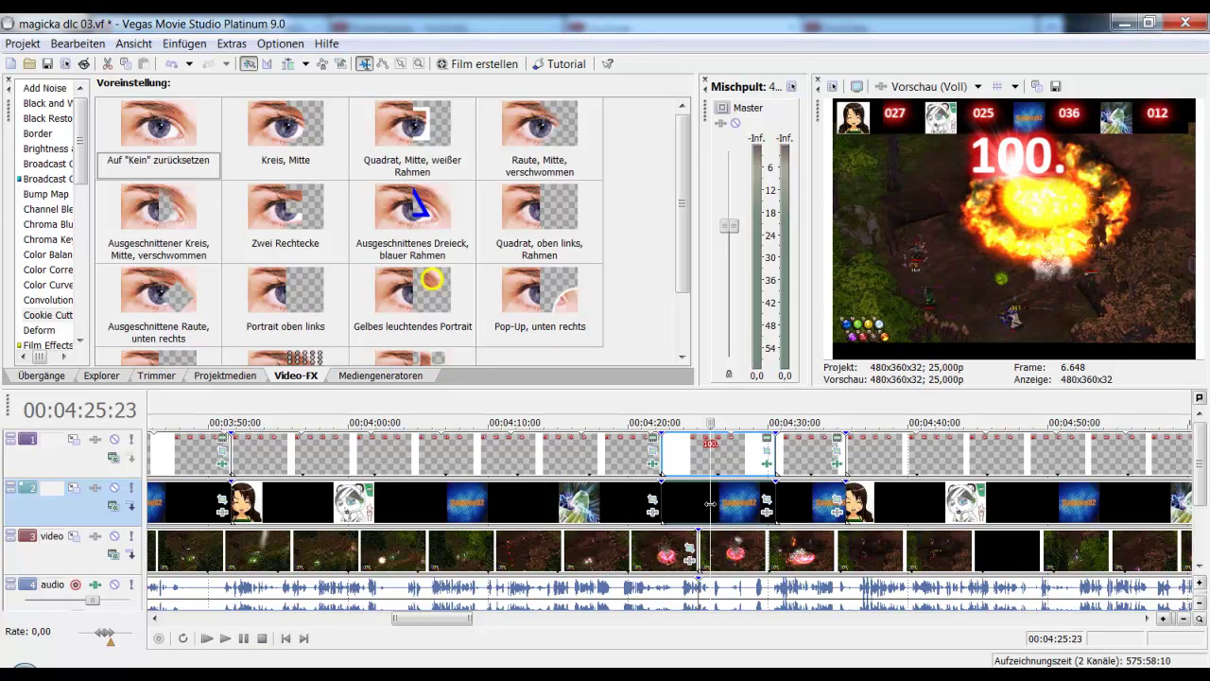
Step: Reopen the "100." event's effects and scrub the Lens Flare animation from its start to 00:00:04:00
left_click(767, 451)
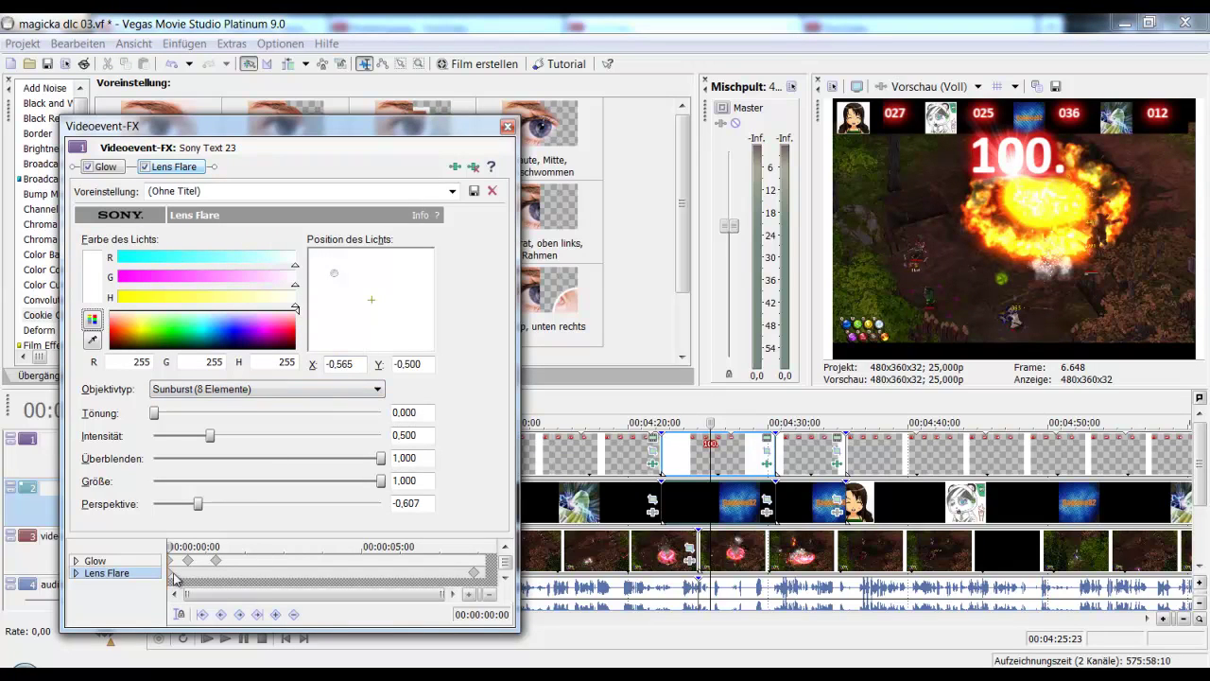
key("space")
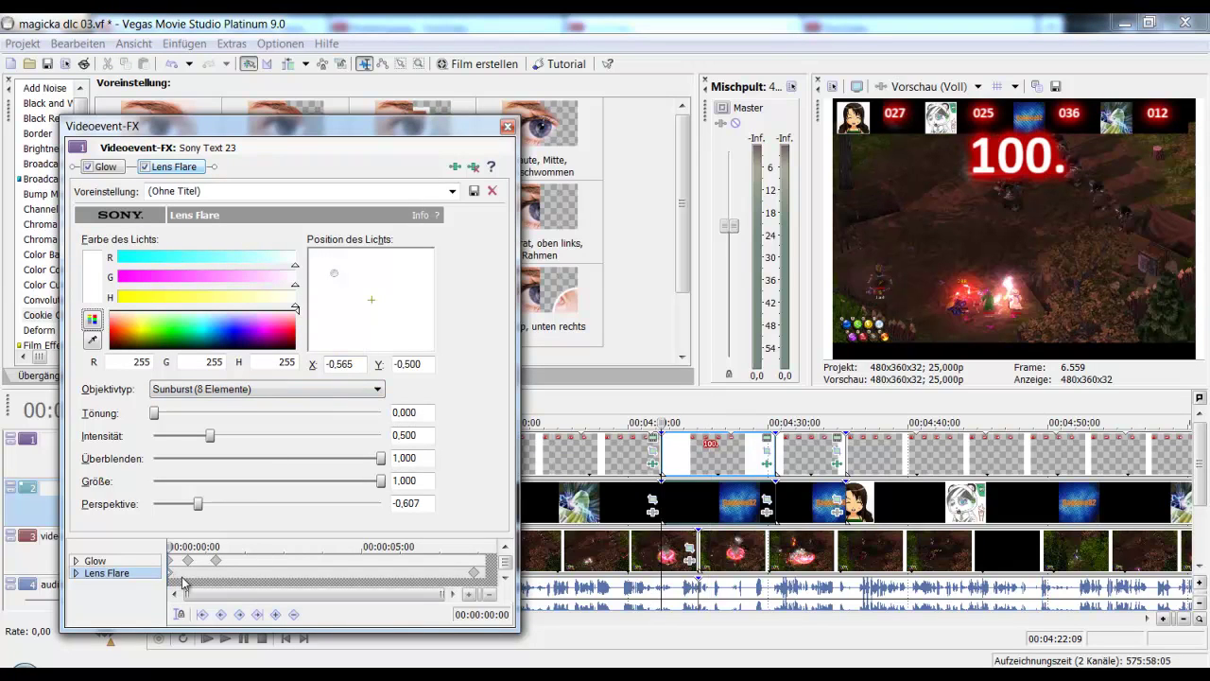
left_click_drag(168, 546, 349, 574)
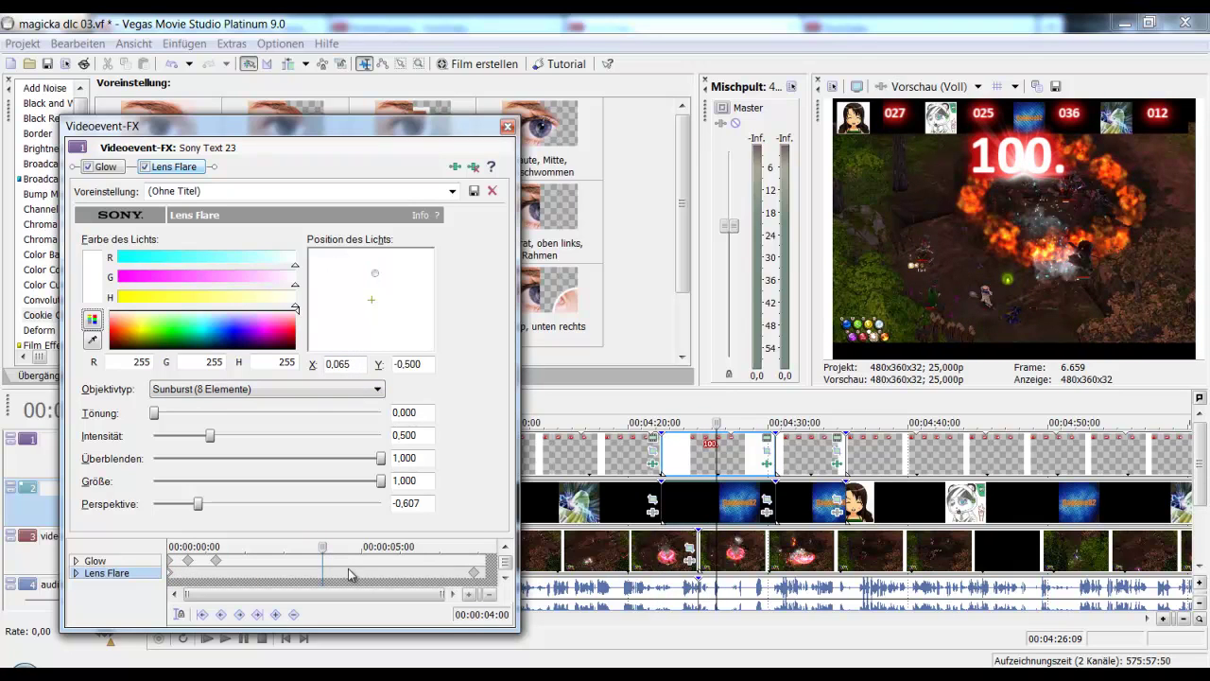
Step: Replace the last Lens Flare keyframe with one at 00:00:04:04, with light position X 0,012, Y -0,486 and intensity 0,600, and close the effects
left_click(475, 574)
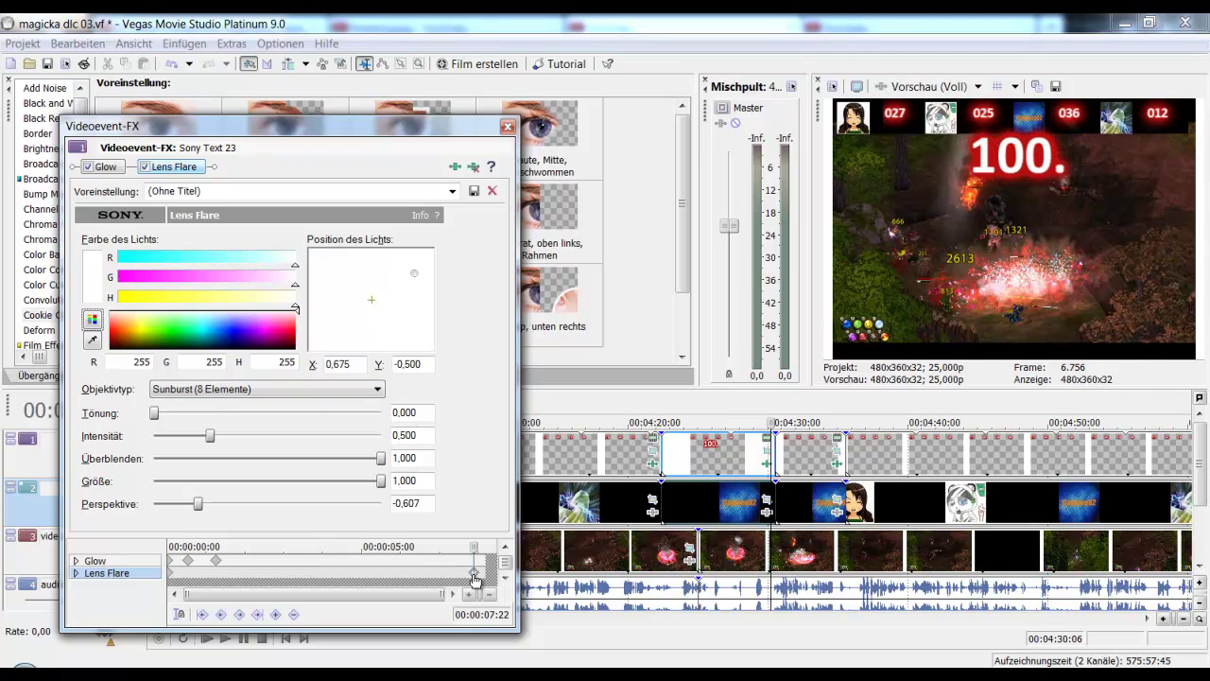
left_click(329, 573)
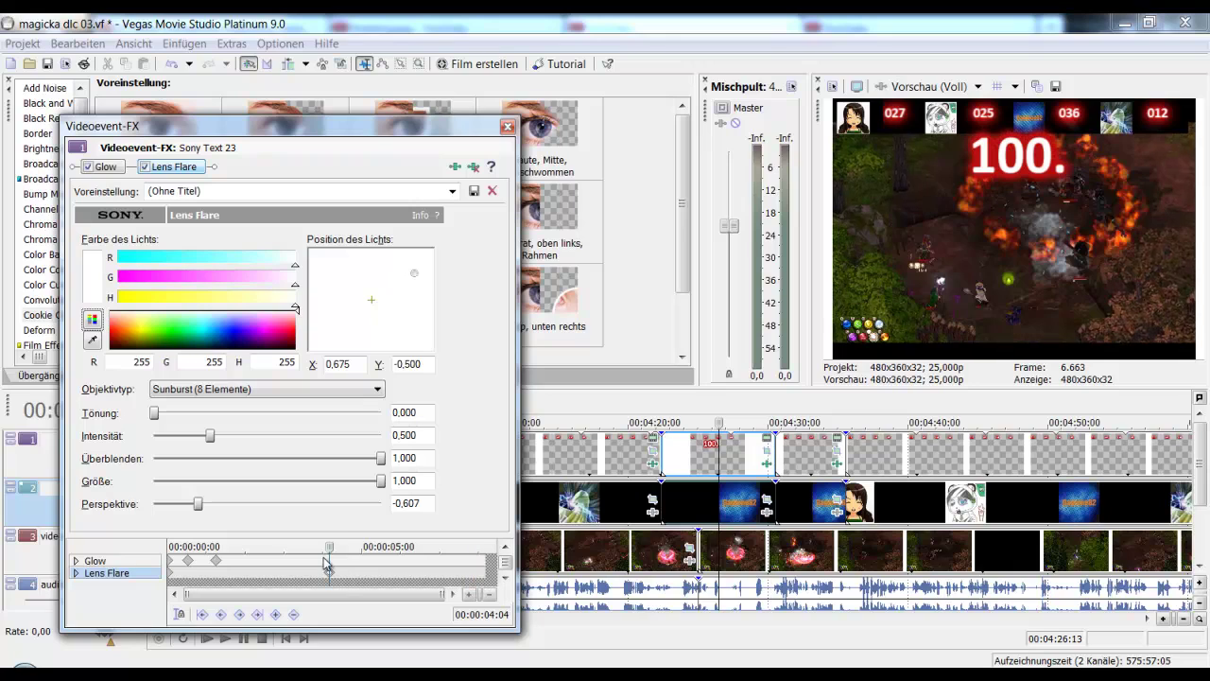
left_click_drag(412, 276, 363, 271)
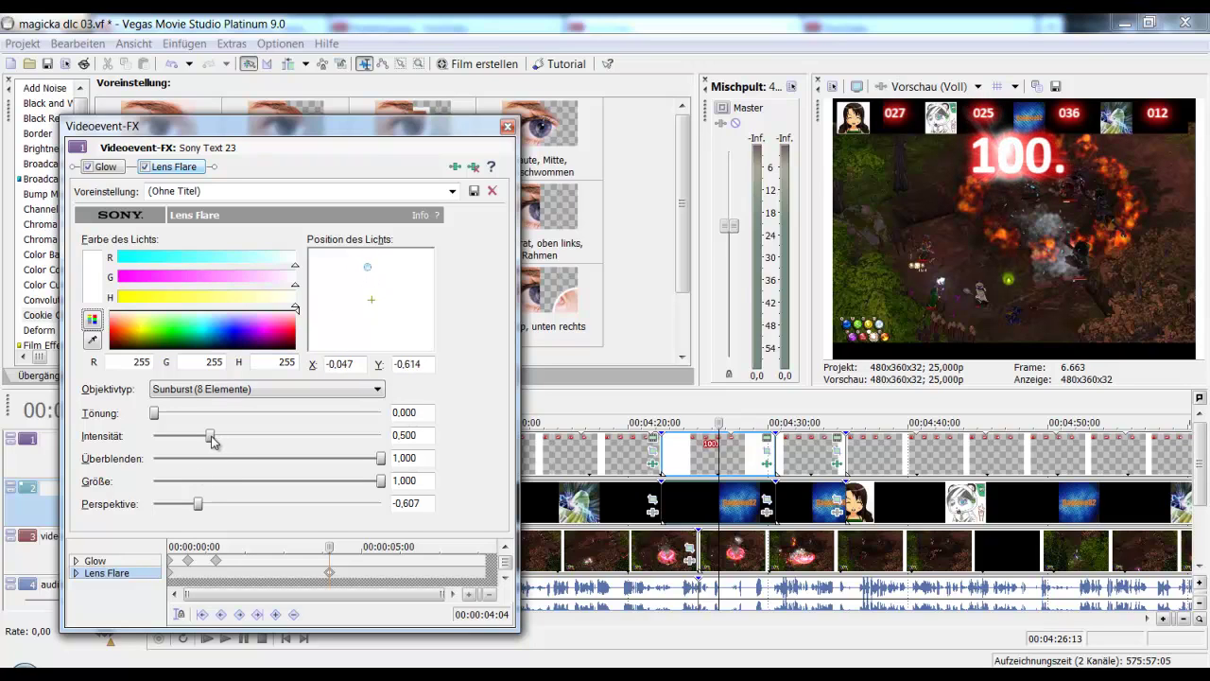
left_click_drag(250, 436, 218, 419)
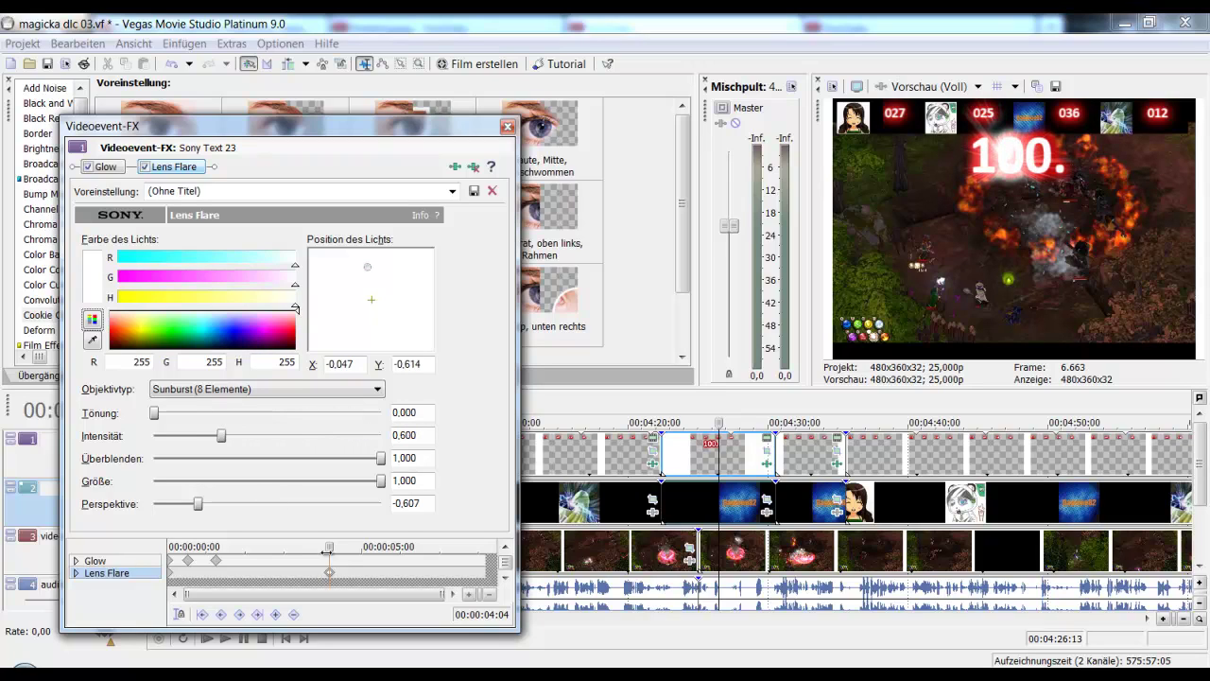
mouse_move(367, 269)
left_mouse_down()
mouse_move(374, 299)
mouse_move(338, 296)
mouse_move(407, 296)
mouse_move(357, 289)
mouse_move(371, 273)
left_mouse_up()
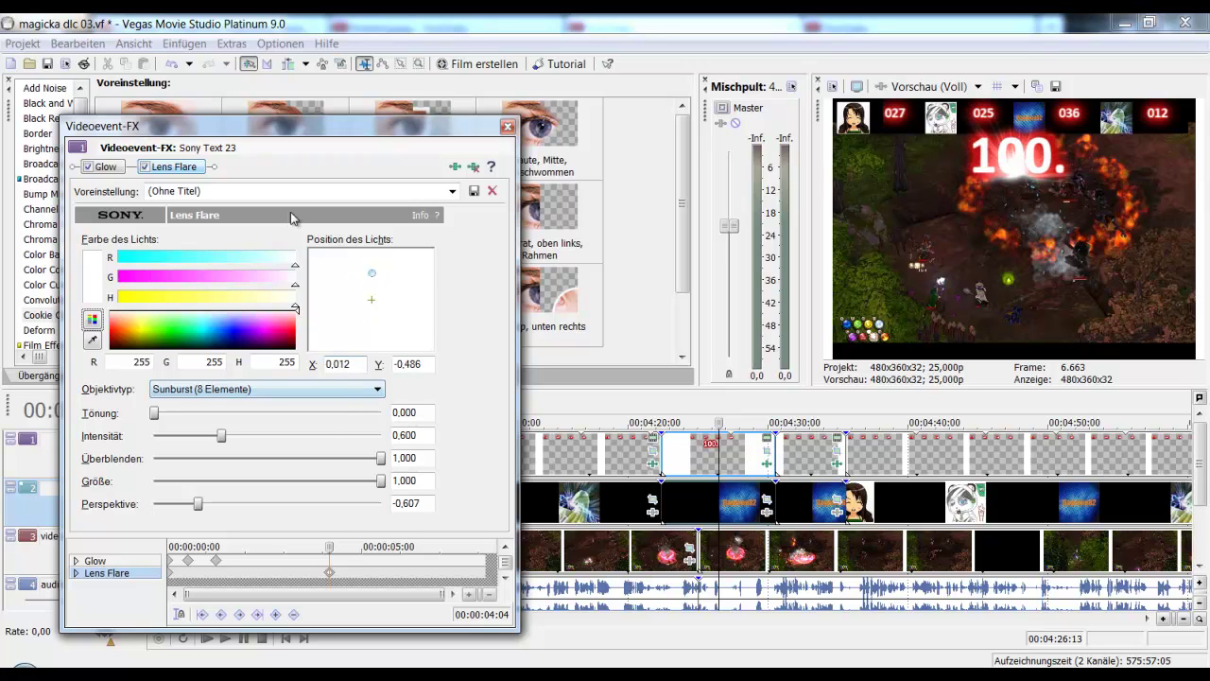
left_click(508, 127)
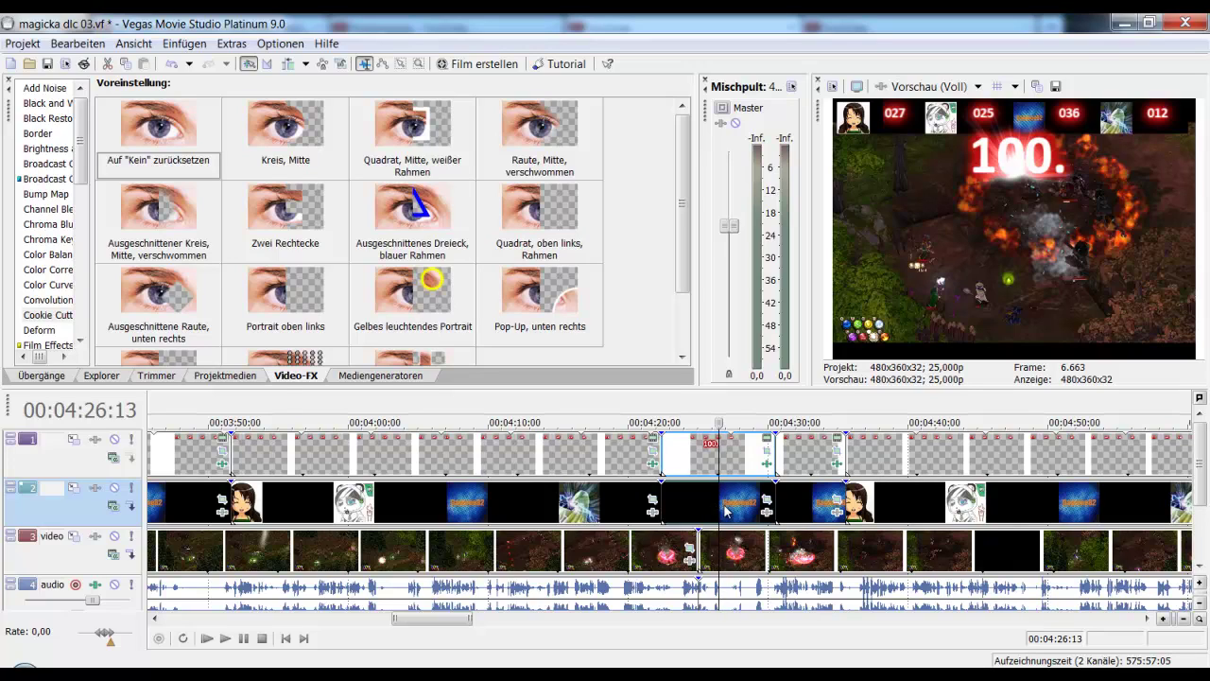
Step: Inspect the Panorama/Cropping settings of the 2gruppe-bl-kl overlay event below the "100." text, and close them unchanged
scroll(726, 501, "down", 2)
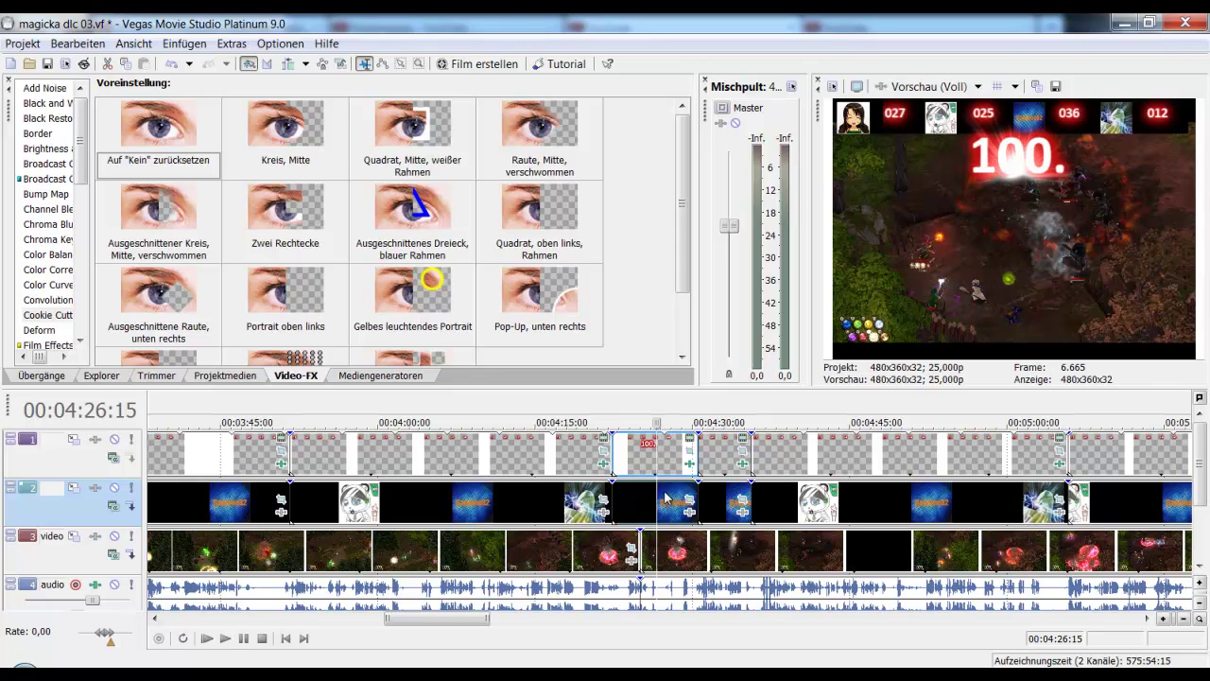
scroll(679, 493, "up", 2)
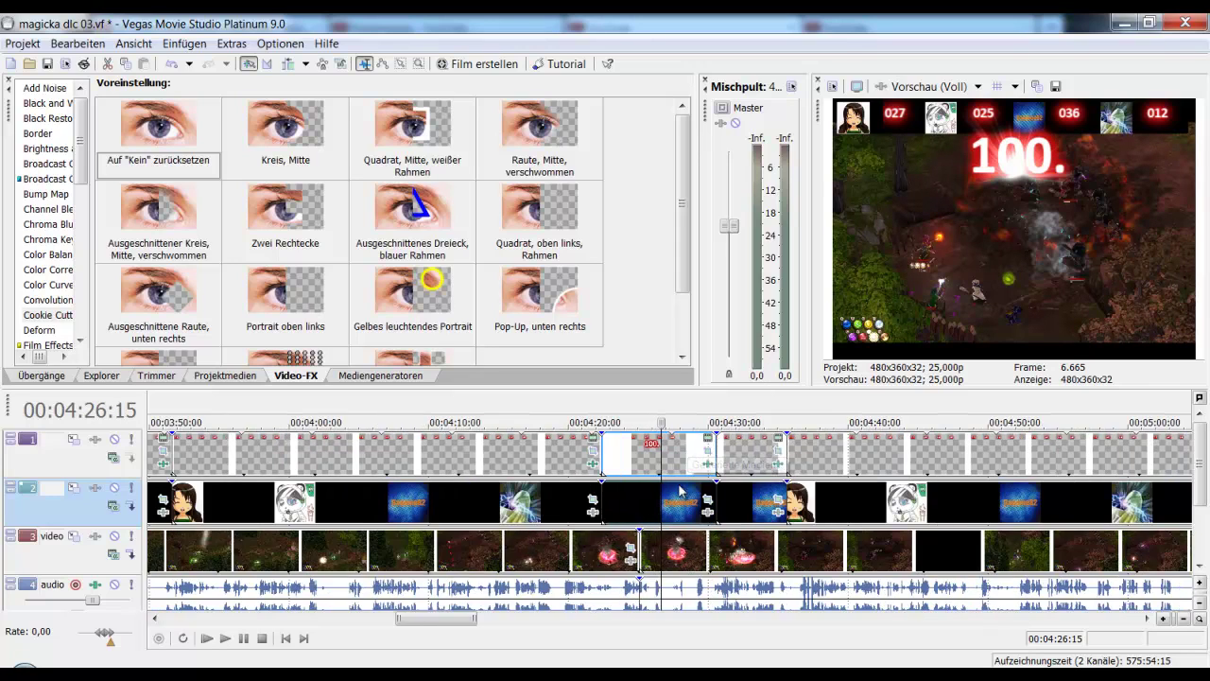
left_click(707, 504)
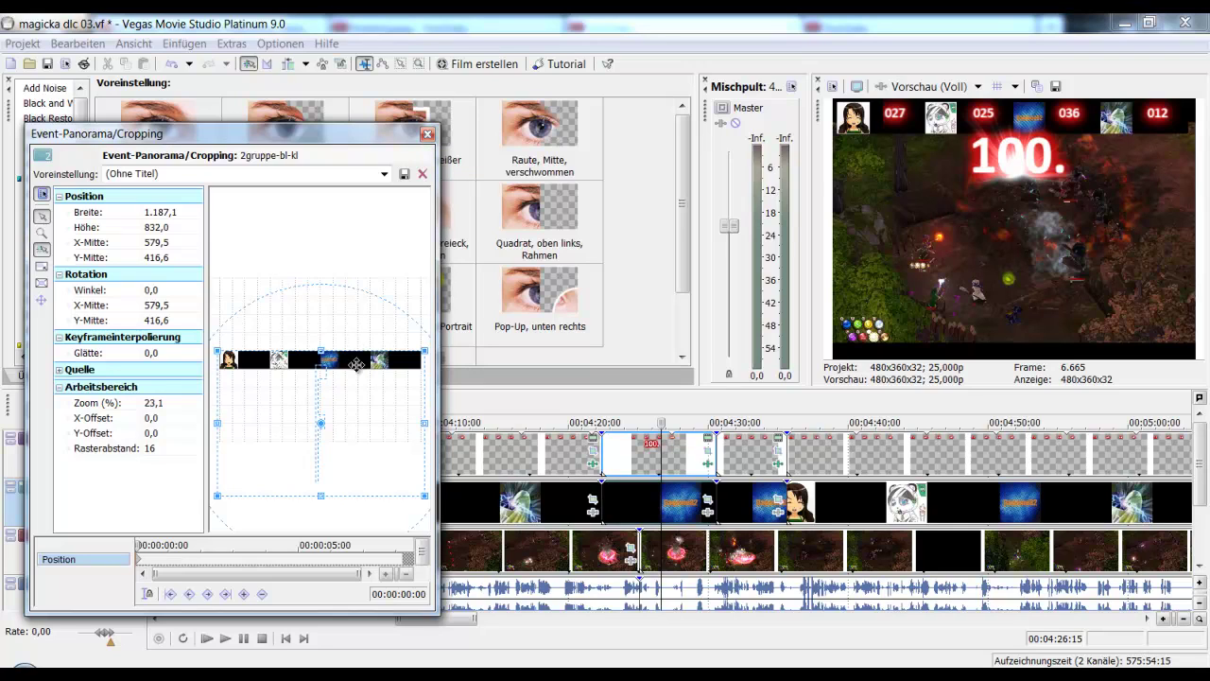
left_click(426, 138)
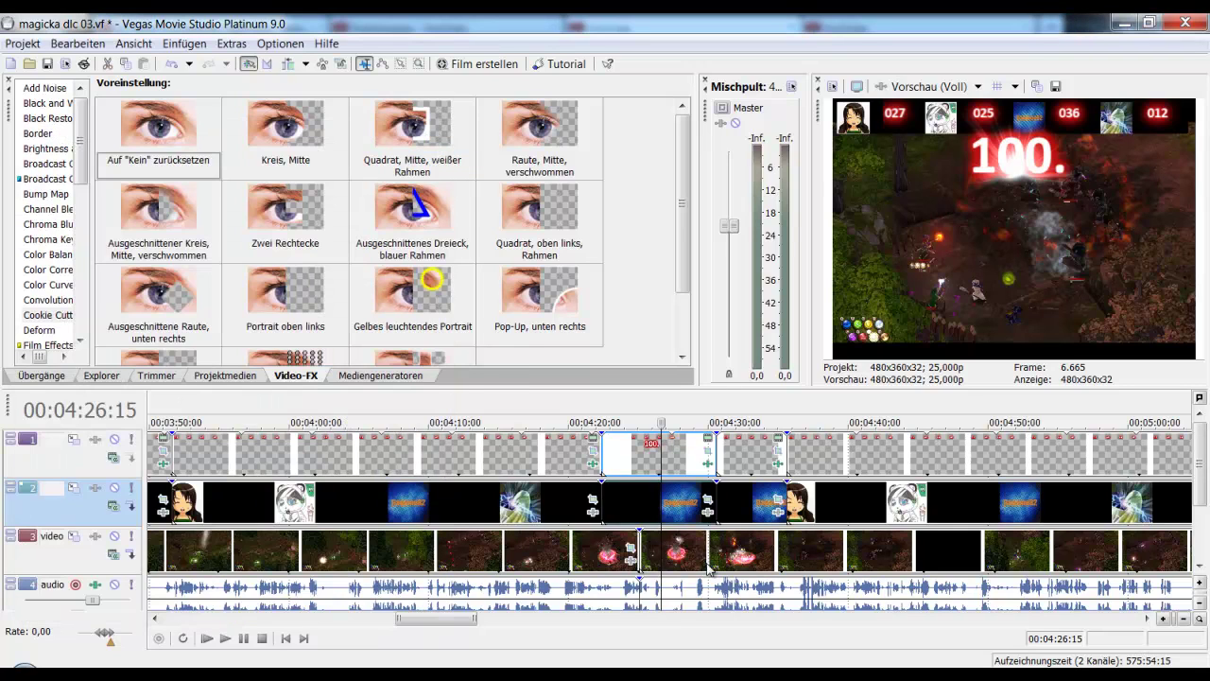
Step: Preview the rest of the project across the full timeline, from 00:04:32:14 to 00:13:59:01
left_click(678, 556)
left_click(747, 591)
scroll(718, 588, "down", 10)
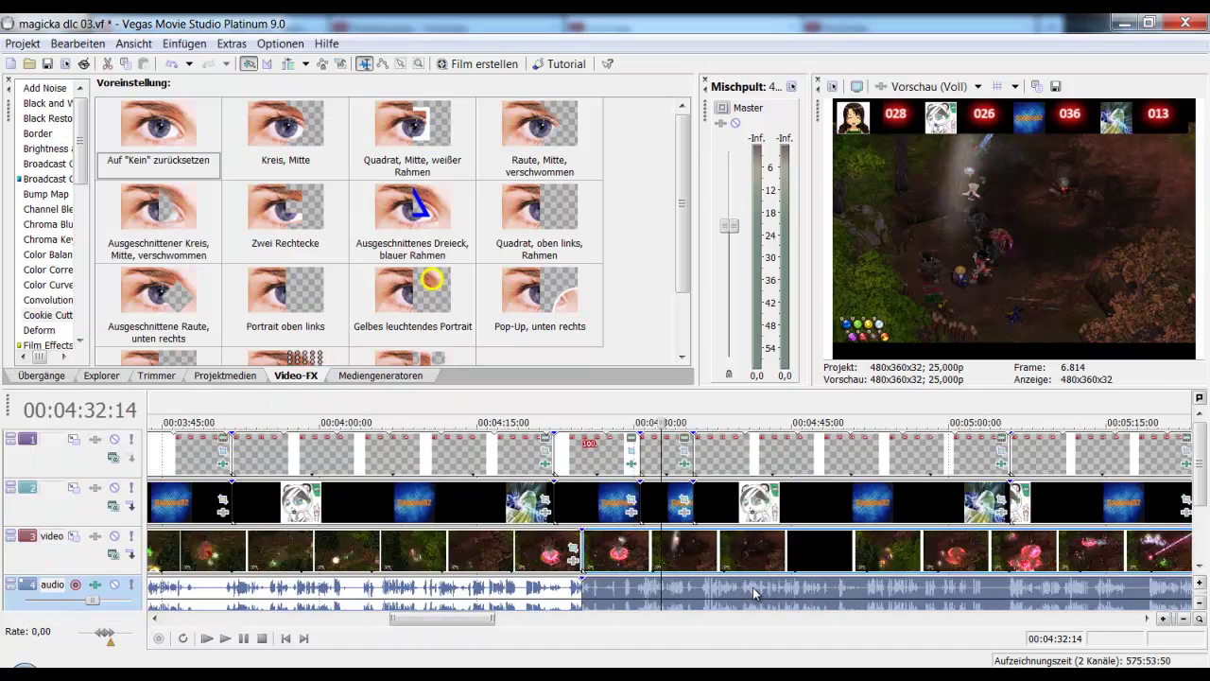
left_click(617, 548)
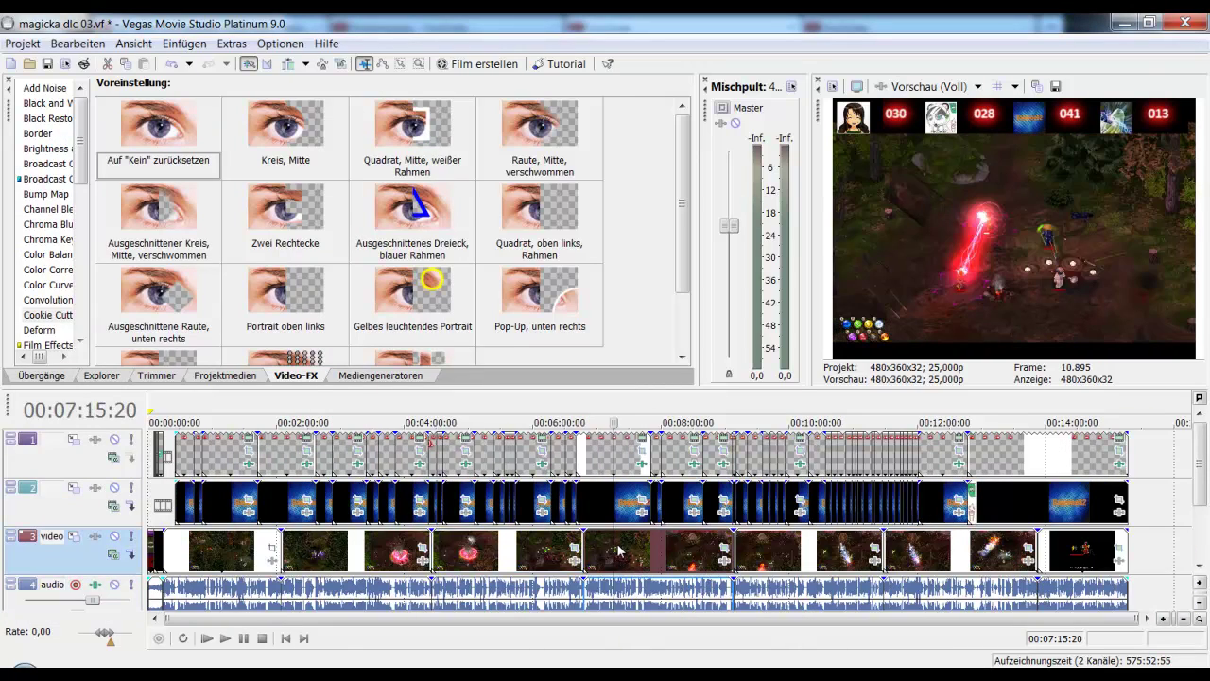
left_click_drag(615, 547, 1030, 511)
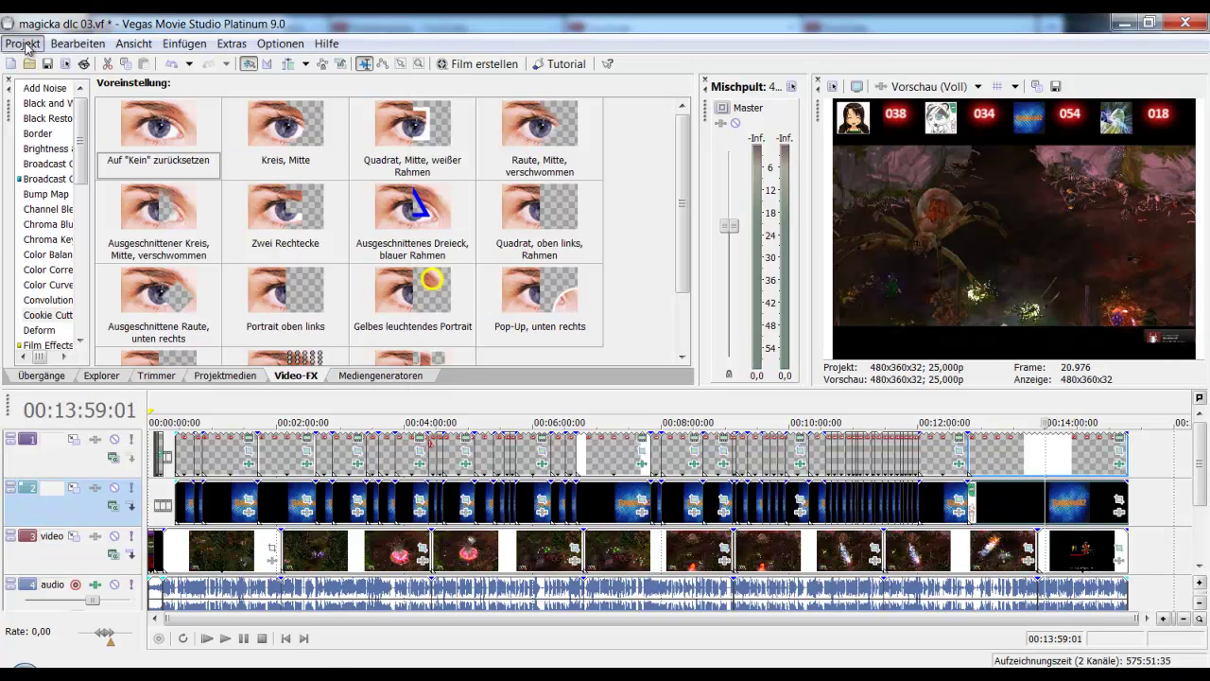
Step: Open the project "headset vergleichstest01.vf" without saving changes to "magicka dlc 03.vf", leaving its missing media files offline
left_click(23, 44)
left_click(38, 83)
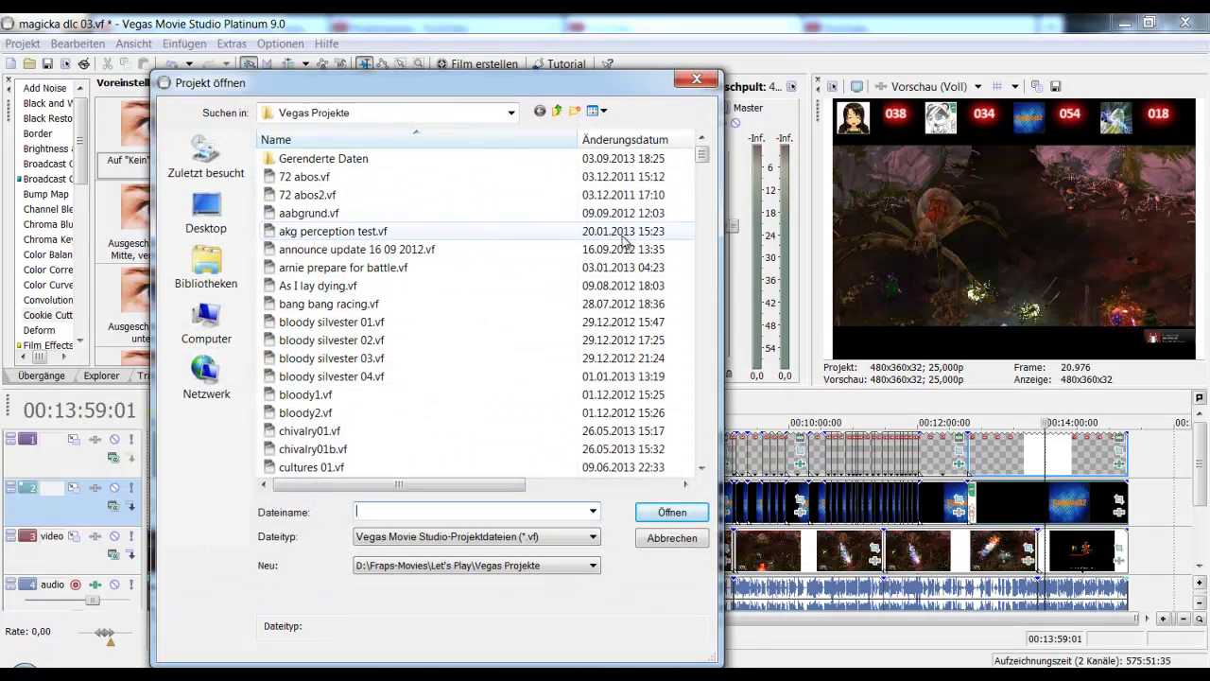
left_click(388, 378)
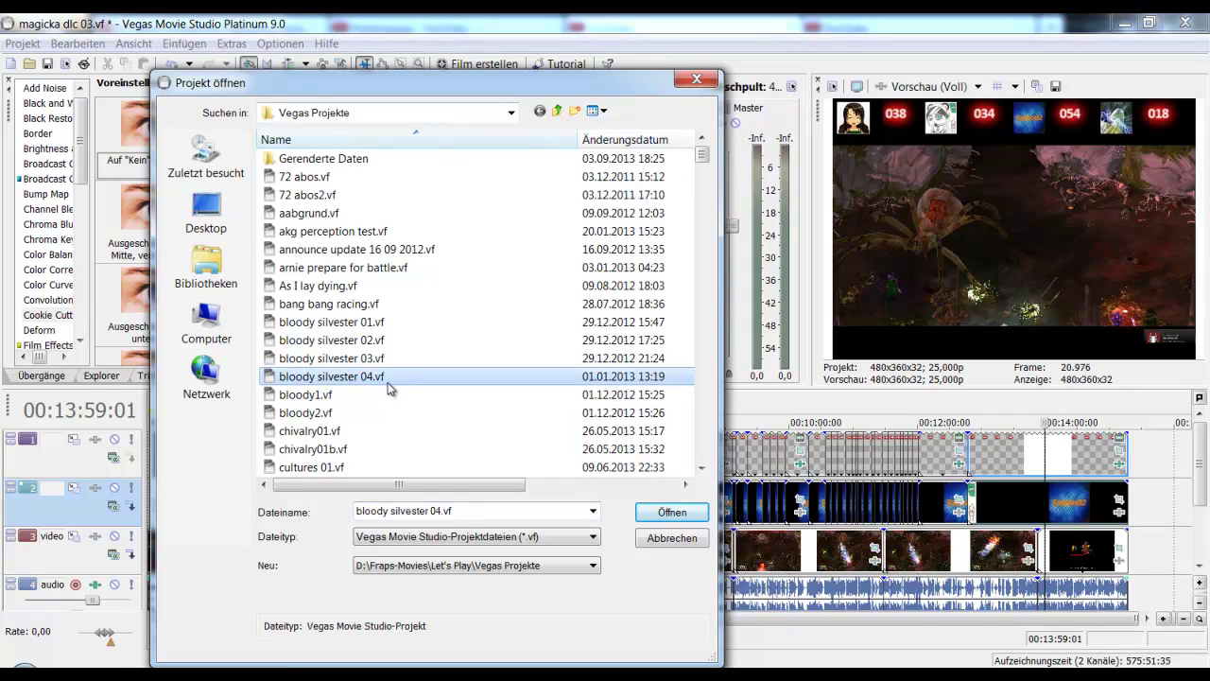
scroll(387, 391, "down", 4)
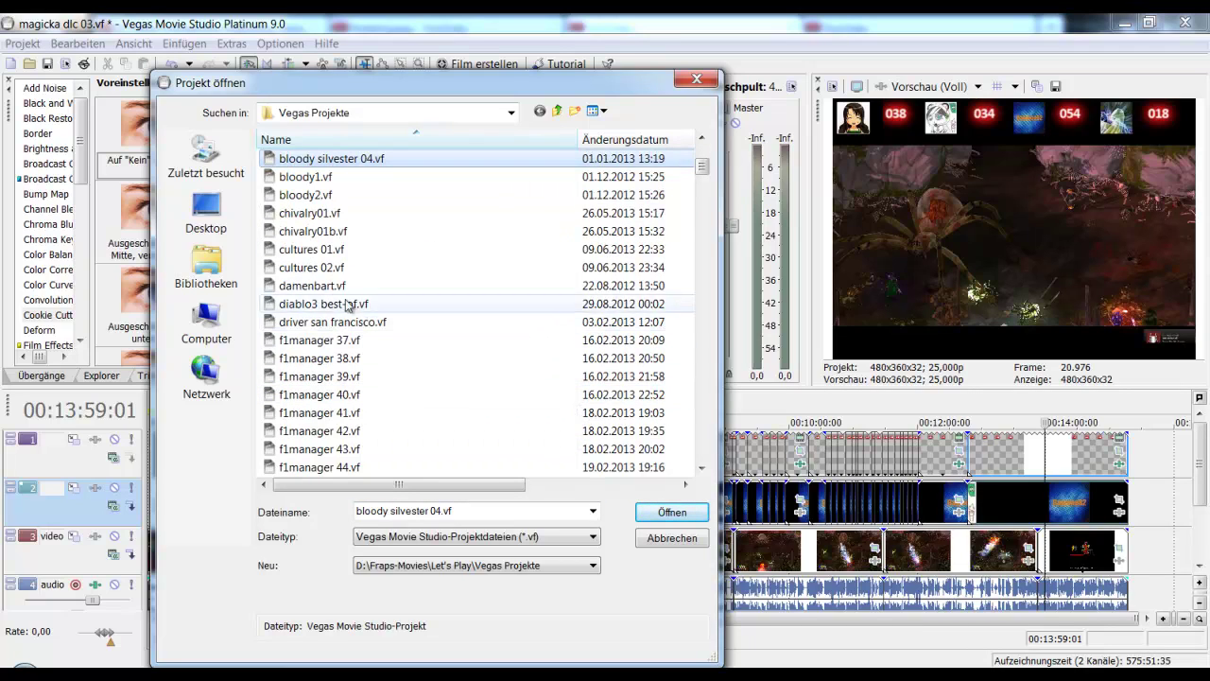
scroll(374, 373, "down", 5)
scroll(365, 351, "down", 1)
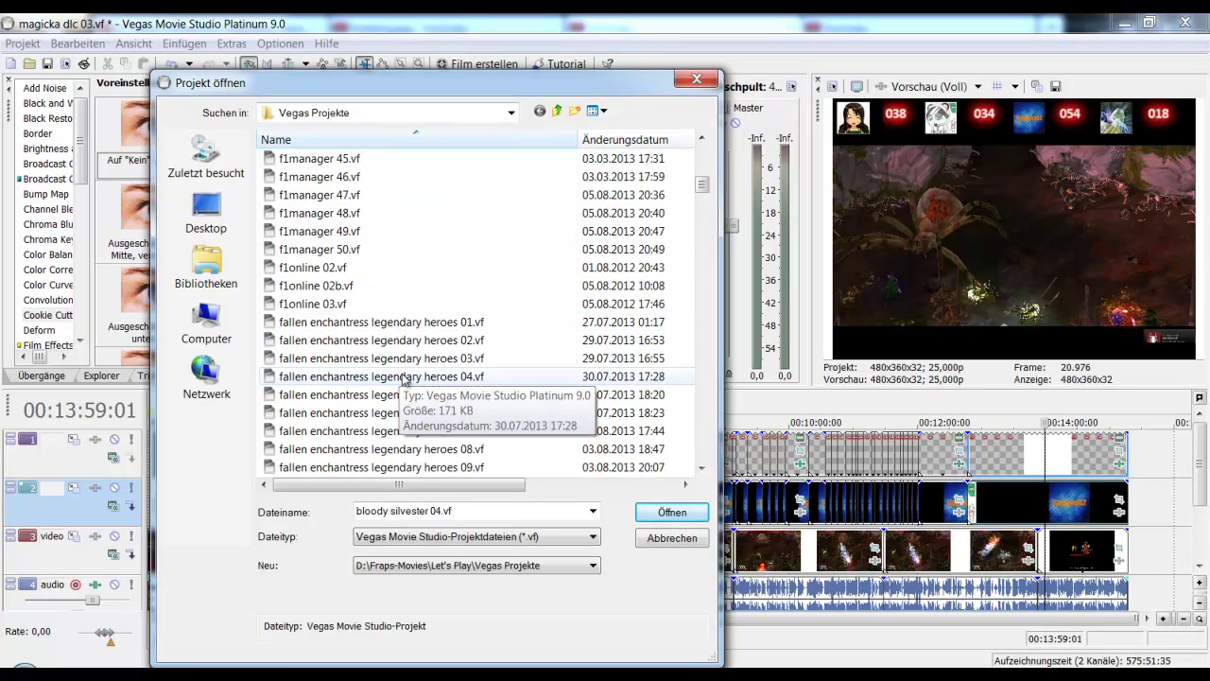
scroll(419, 383, "down", 9)
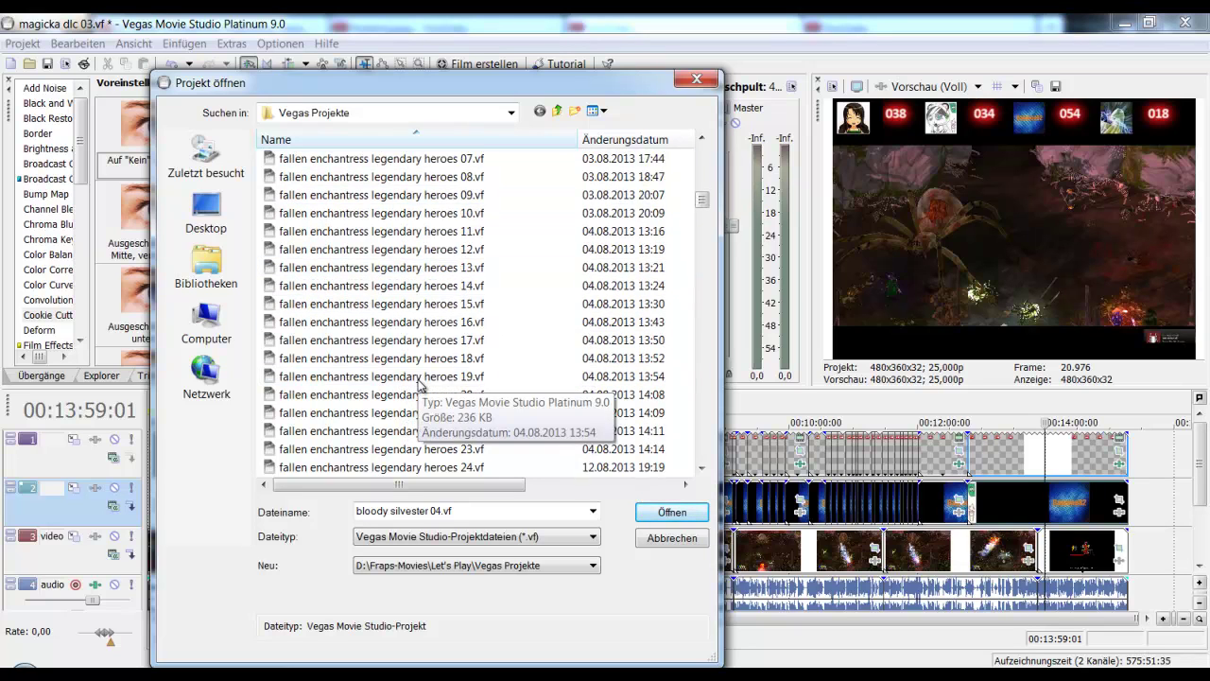
scroll(419, 383, "down", 5)
scroll(419, 383, "down", 2)
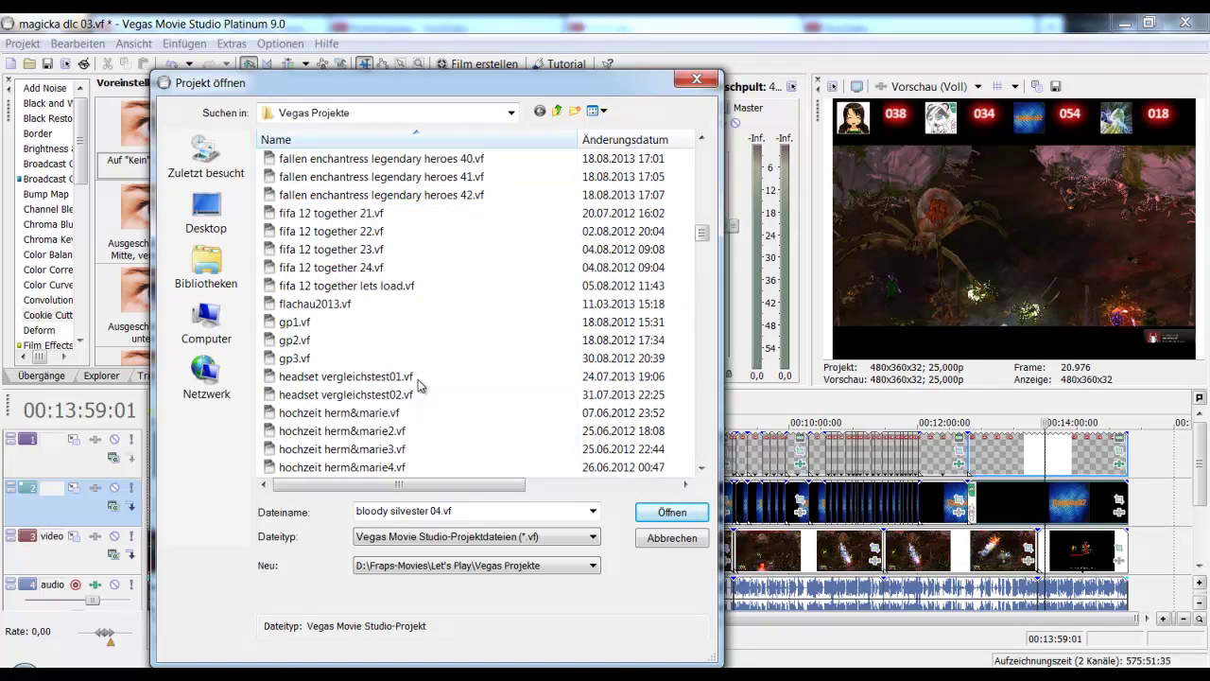
scroll(419, 383, "down", 1)
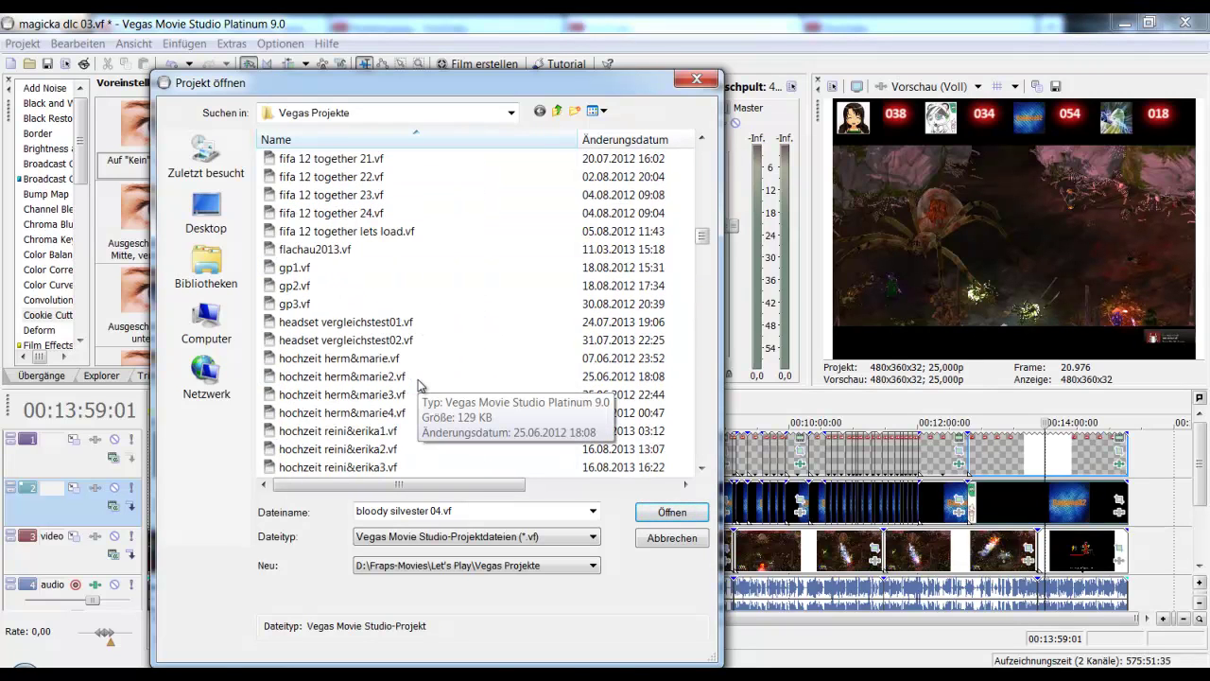
left_click(397, 323)
left_click(651, 512)
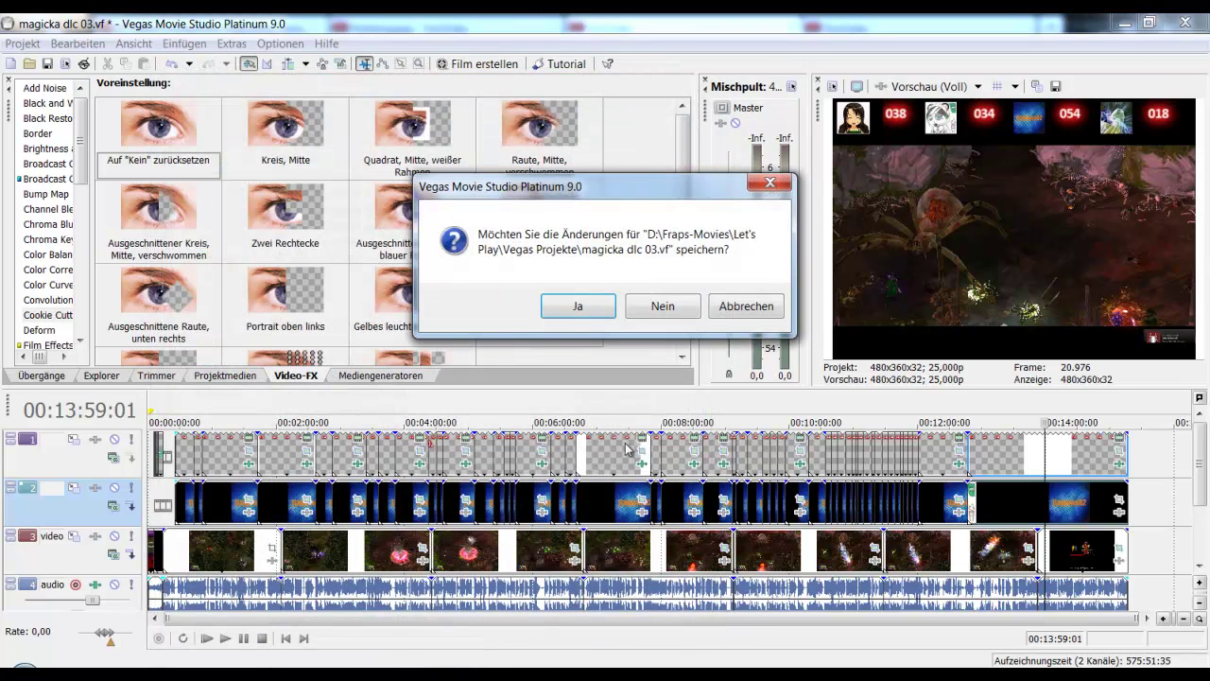
left_click(652, 305)
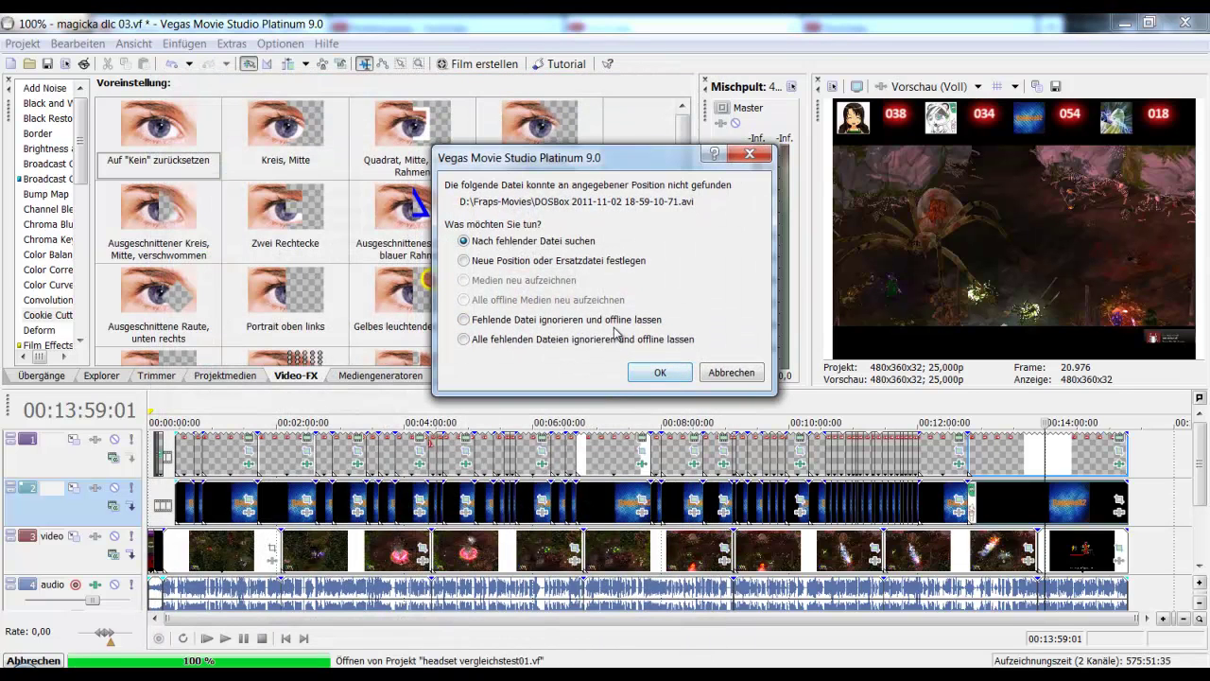
left_click(659, 372)
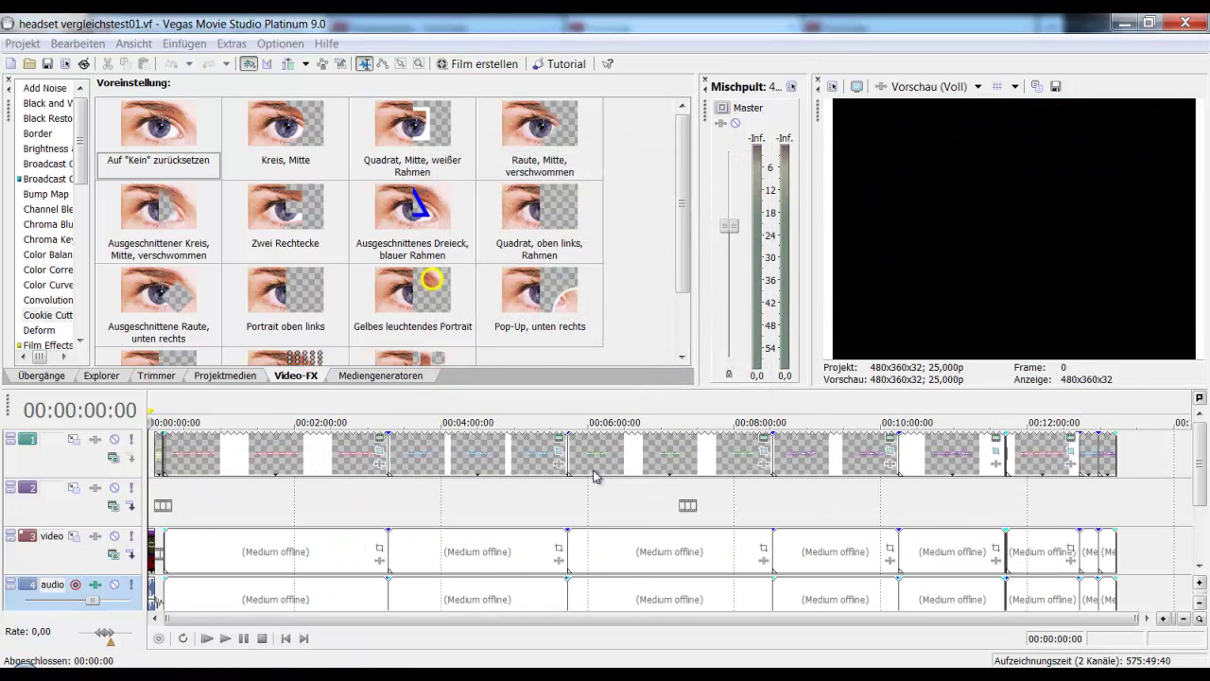
Step: Preview the headset title at 00:04:19:09, and close the headset comparison project
left_click(465, 562)
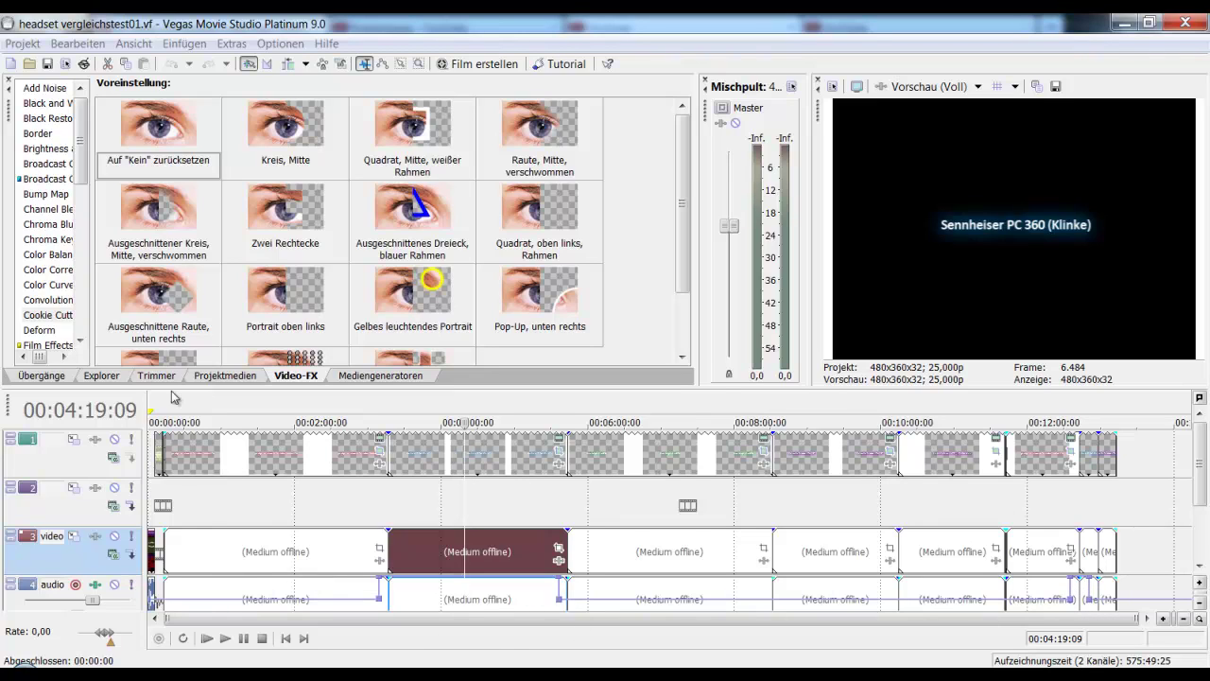
left_click(23, 44)
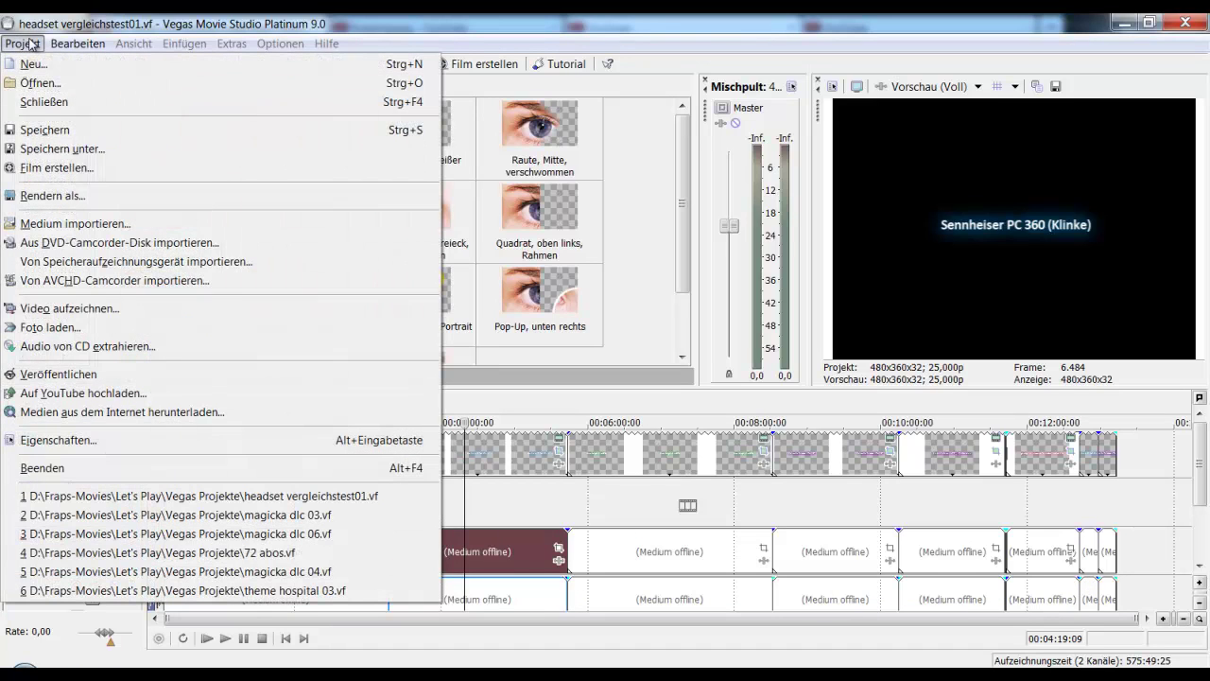
left_click(63, 102)
Step: Open the project "trine2 14.vf" from the Vegas Projekte folder, leaving all its missing media files offline
left_click(23, 43)
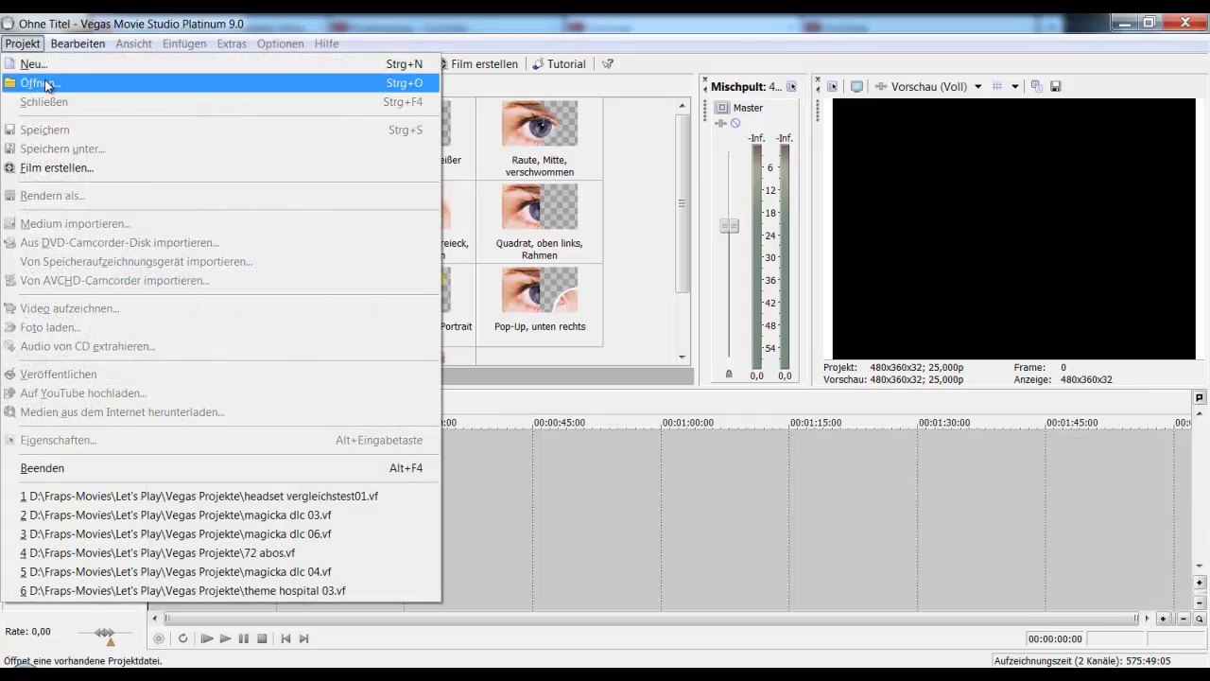
left_click(37, 83)
left_click_drag(702, 154, 696, 436)
left_click(321, 304)
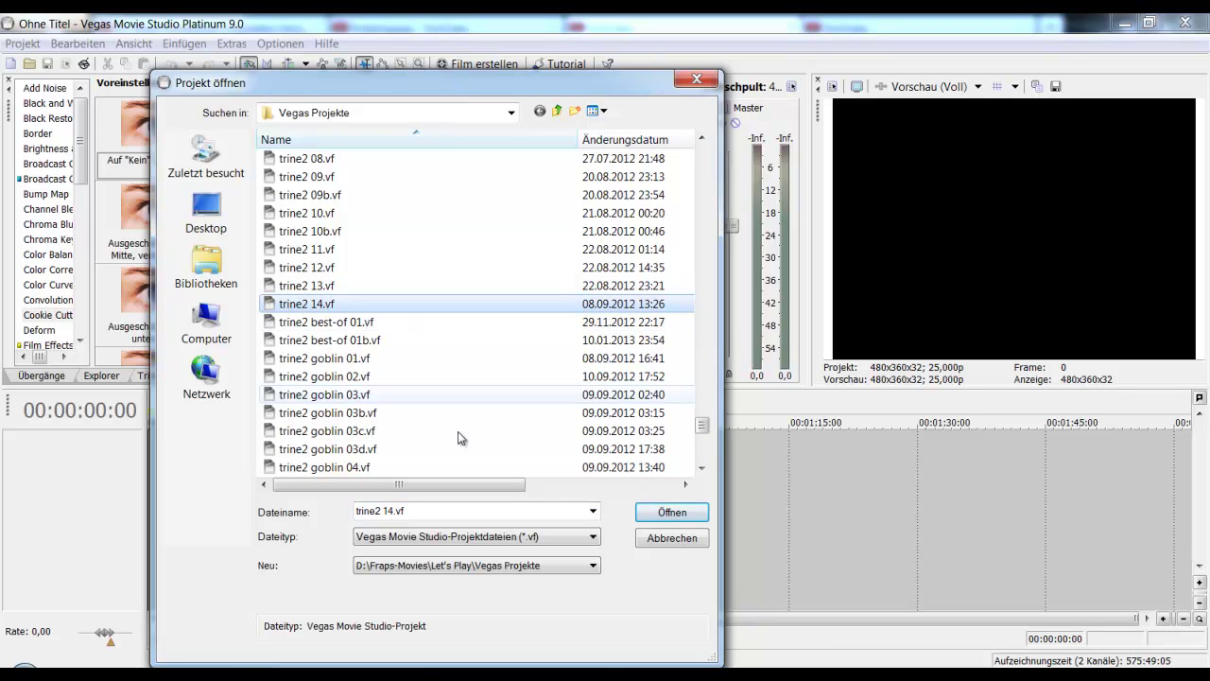
left_click(692, 515)
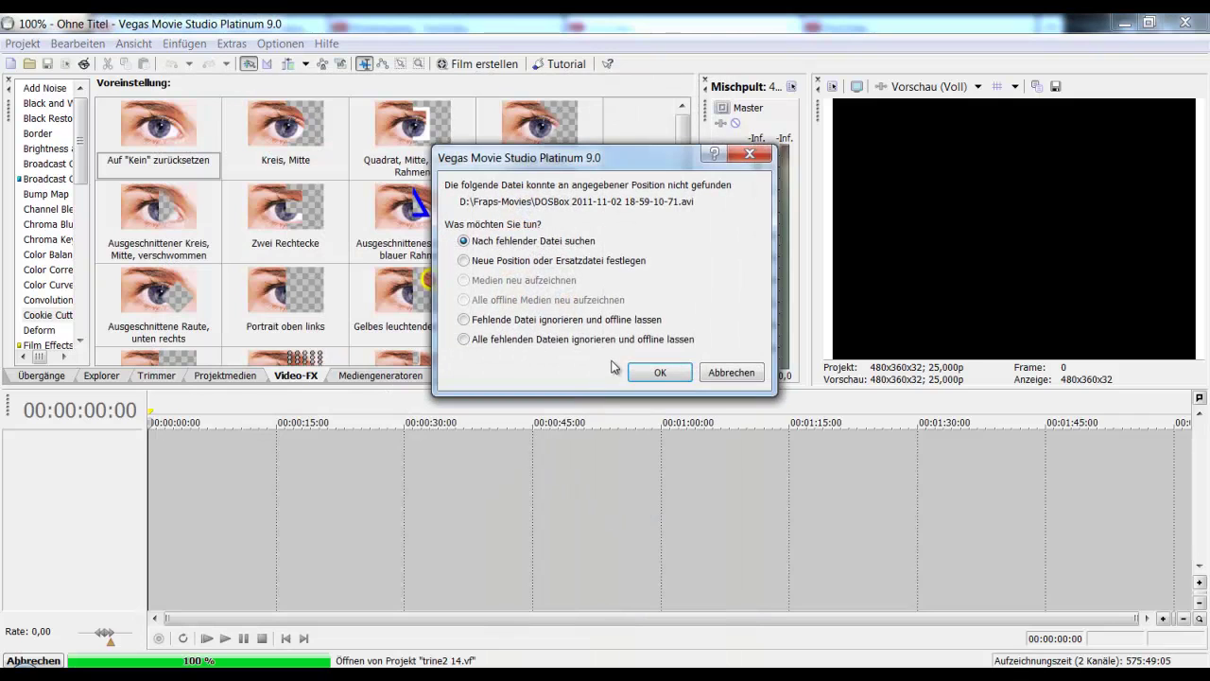
left_click(610, 340)
left_click(660, 371)
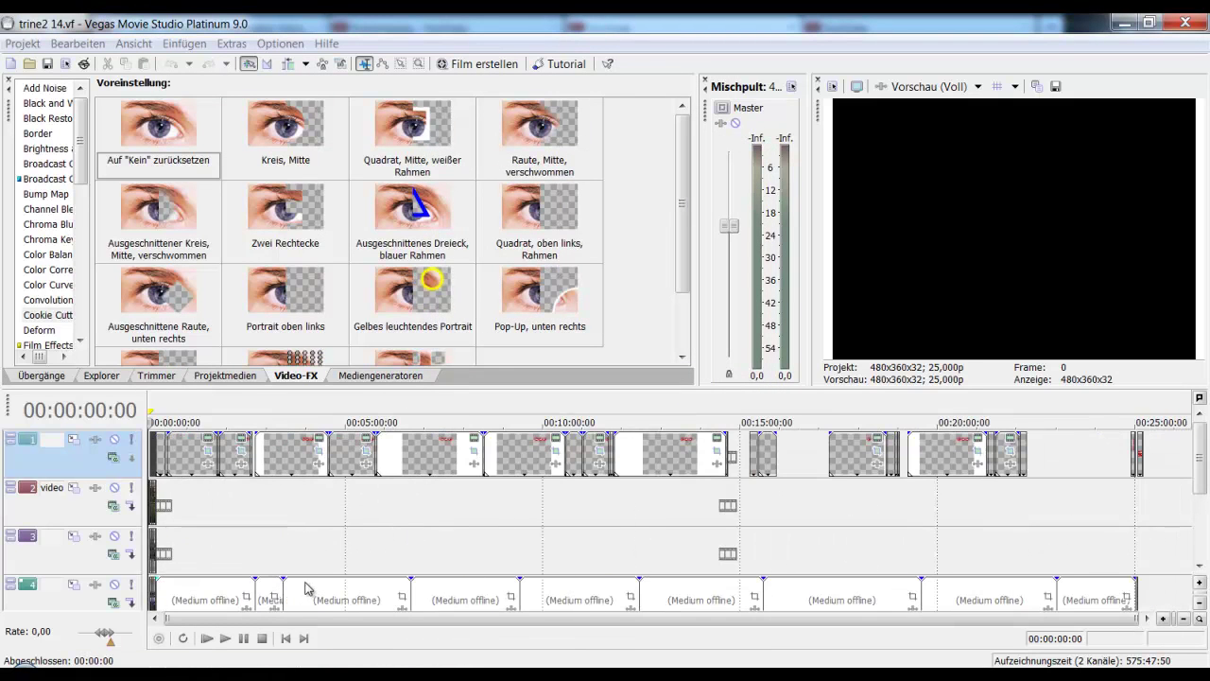
Step: Preview the red score overlays at 00:03:59:03, 00:01:30:21 and 00:01:36:01, and close the Trine 2 project
left_click(308, 603)
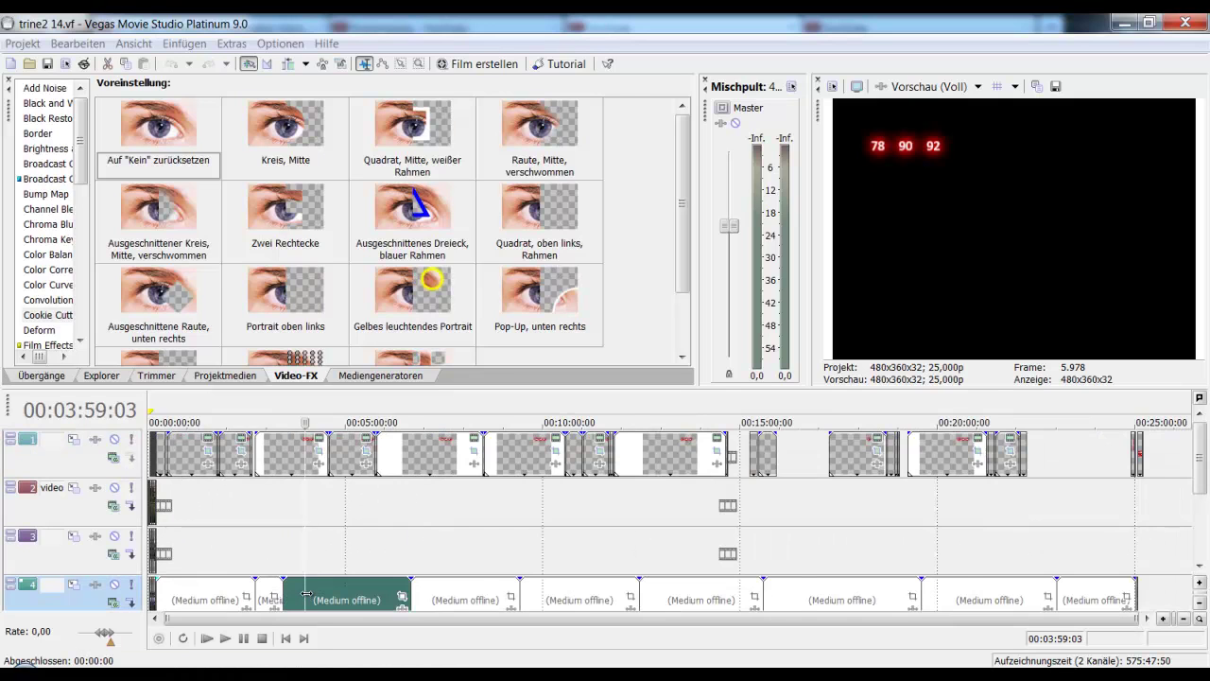
scroll(307, 596, "up", 5)
left_click(307, 596)
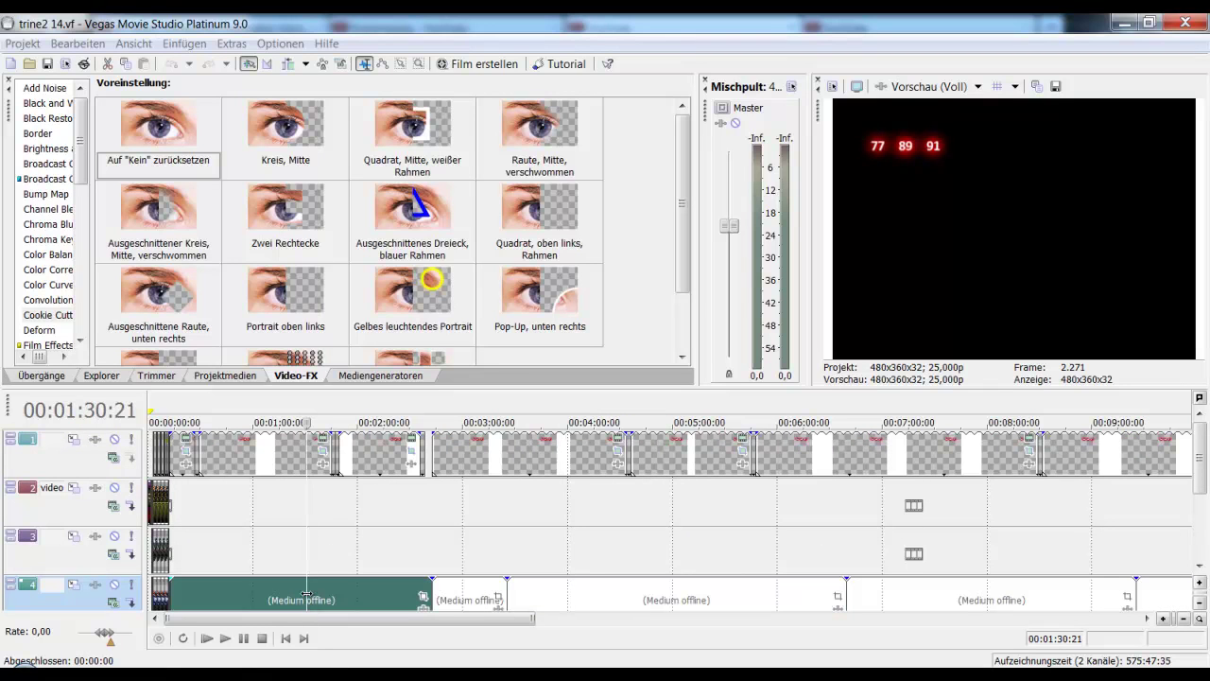
left_click(315, 596)
left_click(22, 43)
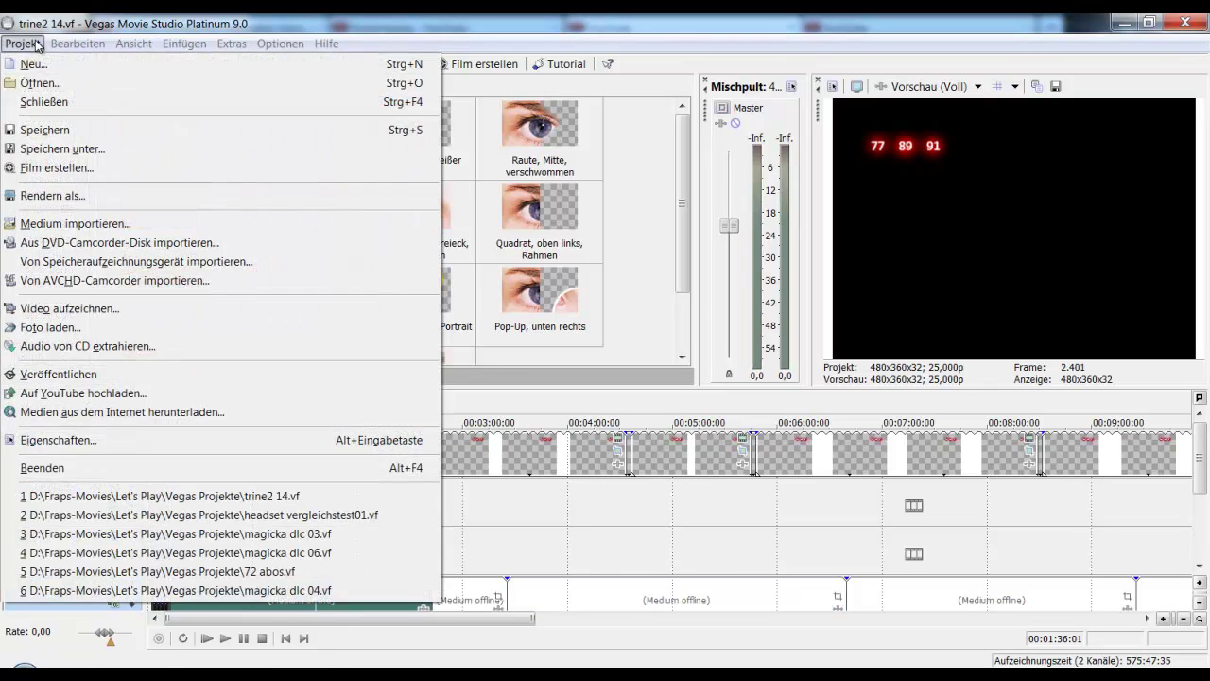
left_click(49, 104)
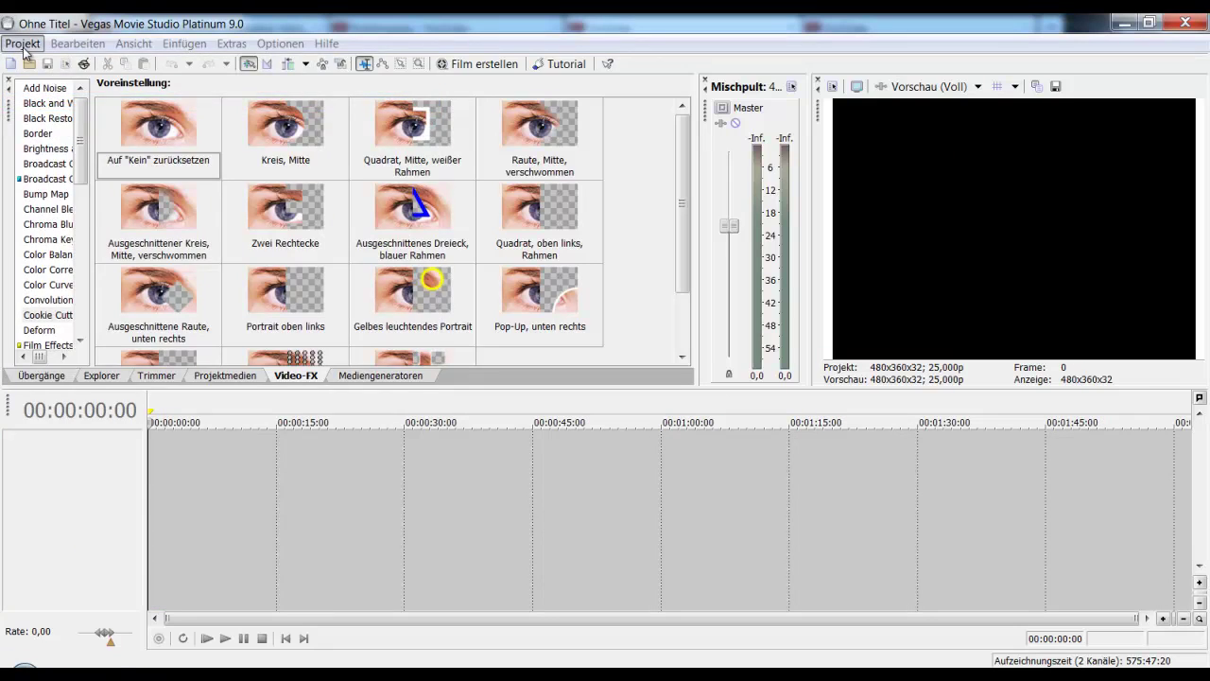
Step: Open the project "magicka best of kills 2.vf", leaving its missing media files offline
left_click(23, 44)
left_click(47, 83)
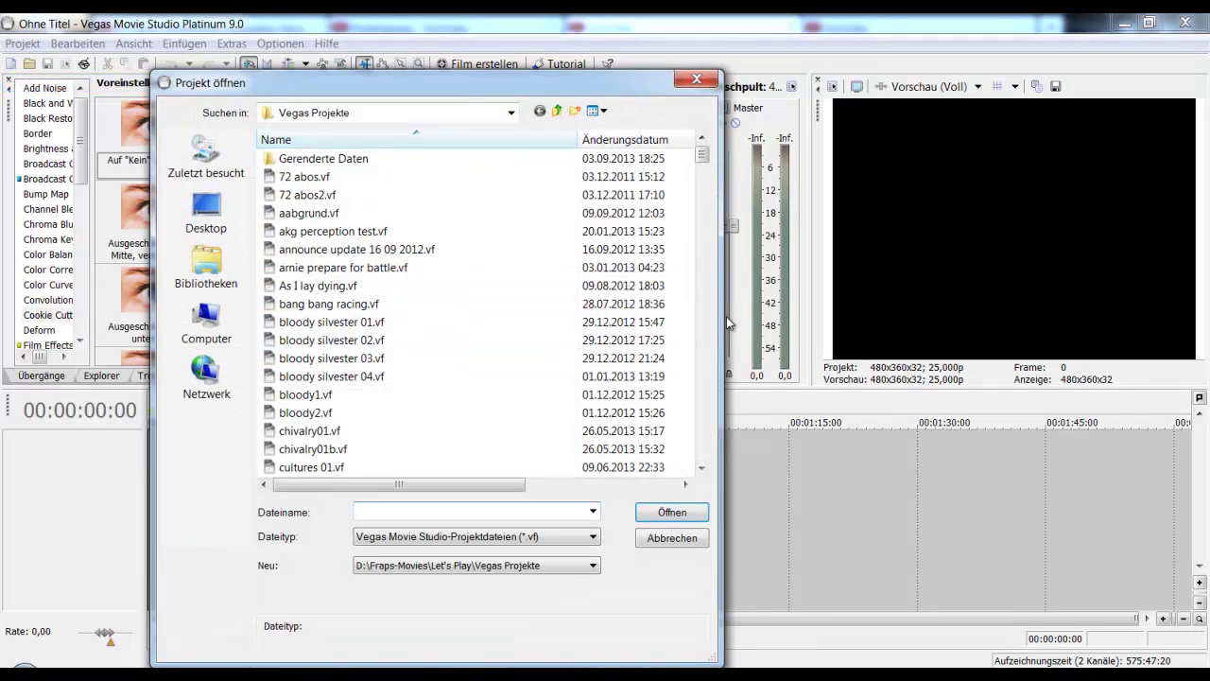
left_click_drag(703, 156, 695, 325)
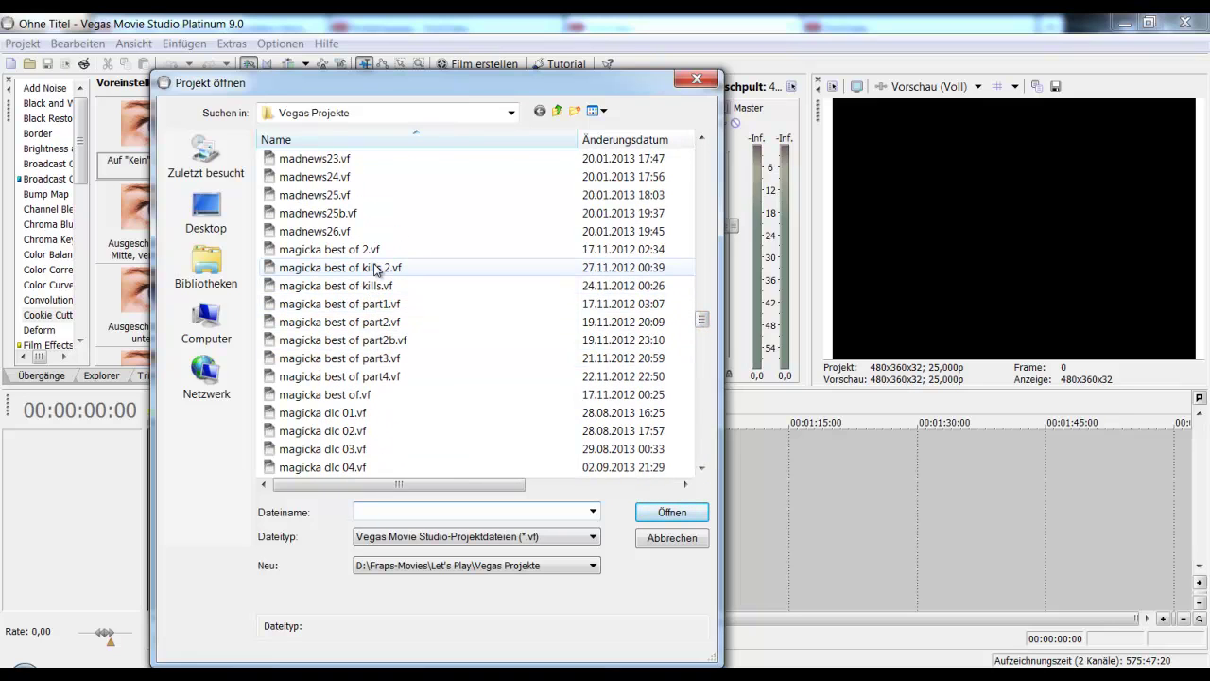
left_click(376, 267)
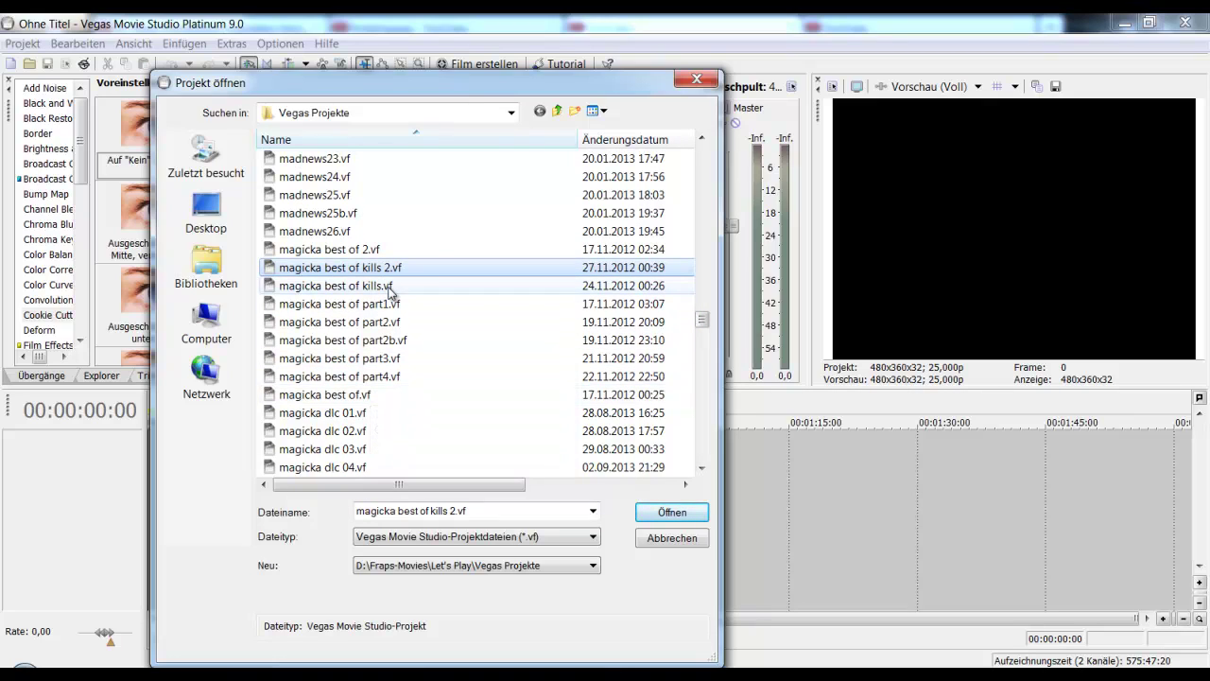
left_click(671, 513)
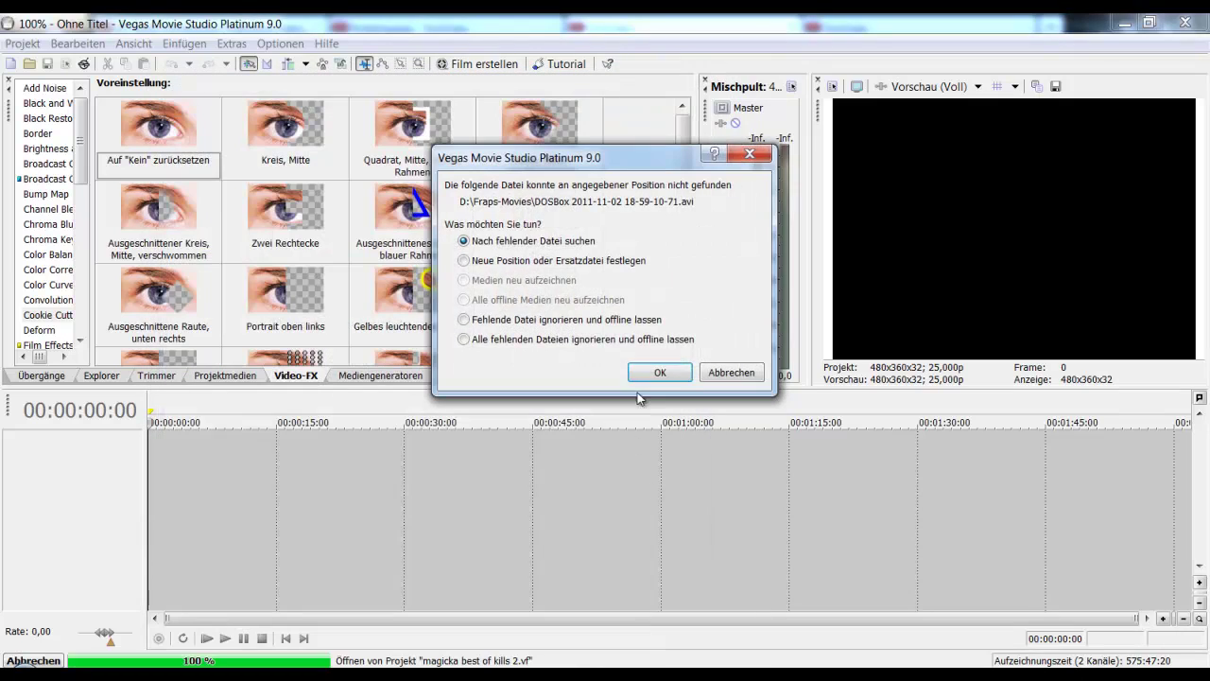
left_click(652, 372)
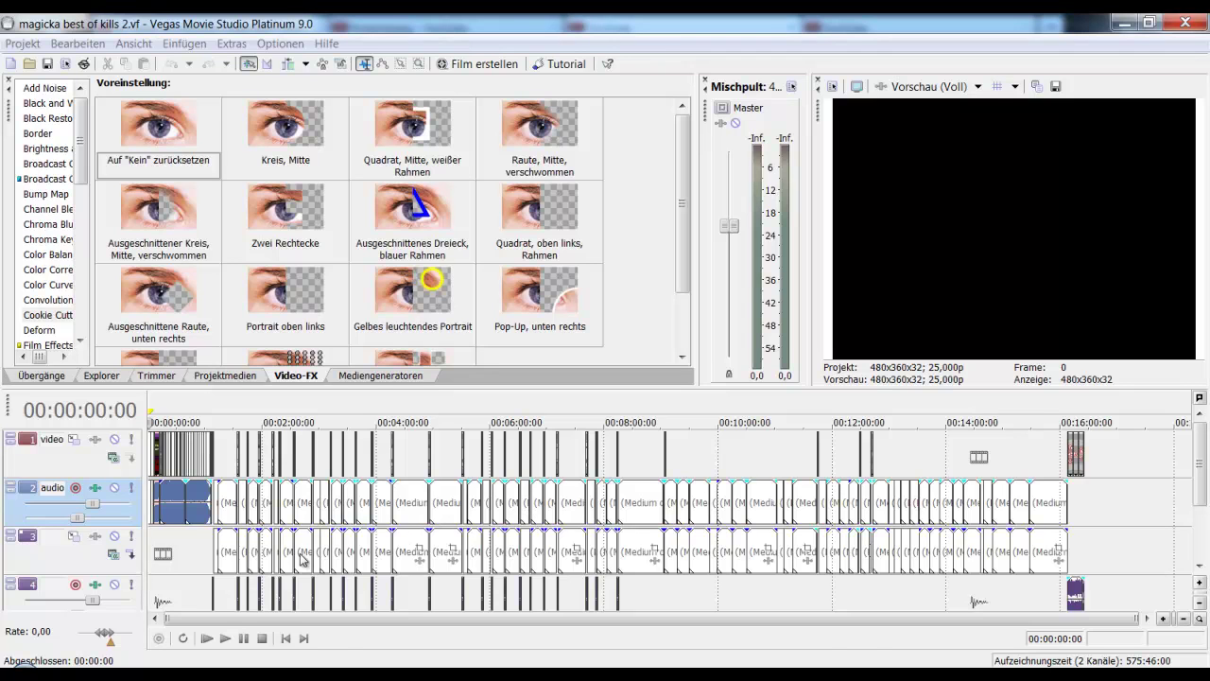
Step: Preview the intro montage over the first music event, ending at 00:00:17:16
scroll(300, 559, "up", 6)
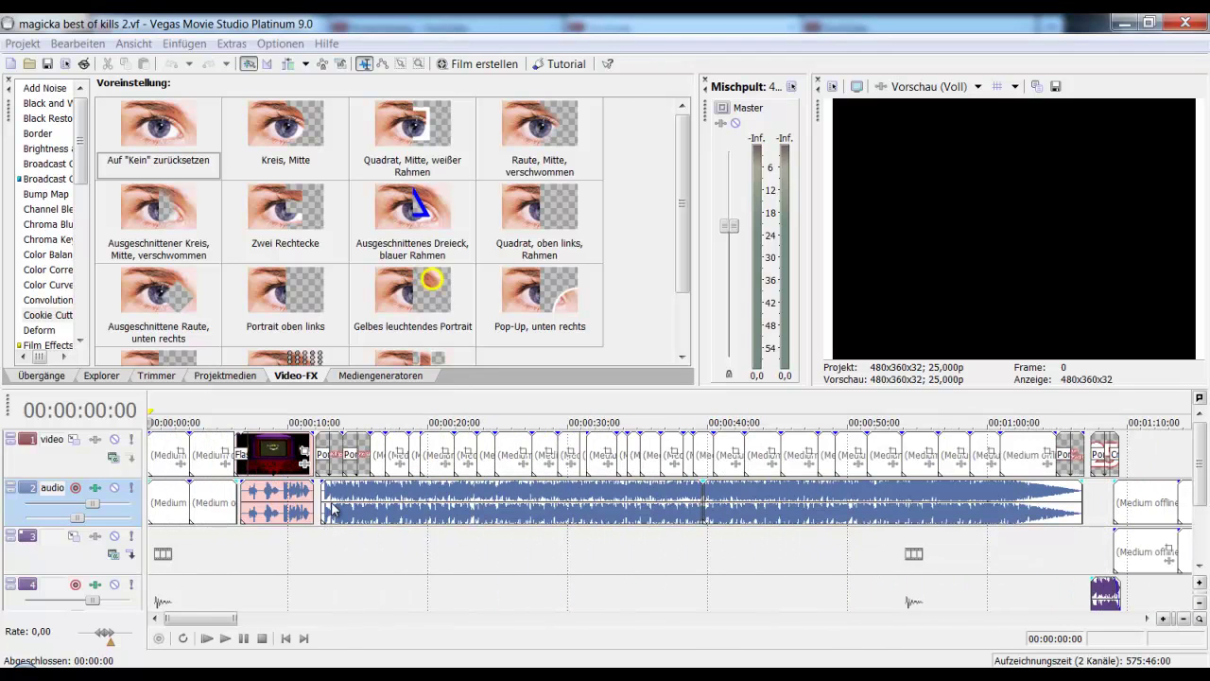
left_click(344, 500)
left_click_drag(344, 491, 567, 496)
left_click(397, 496)
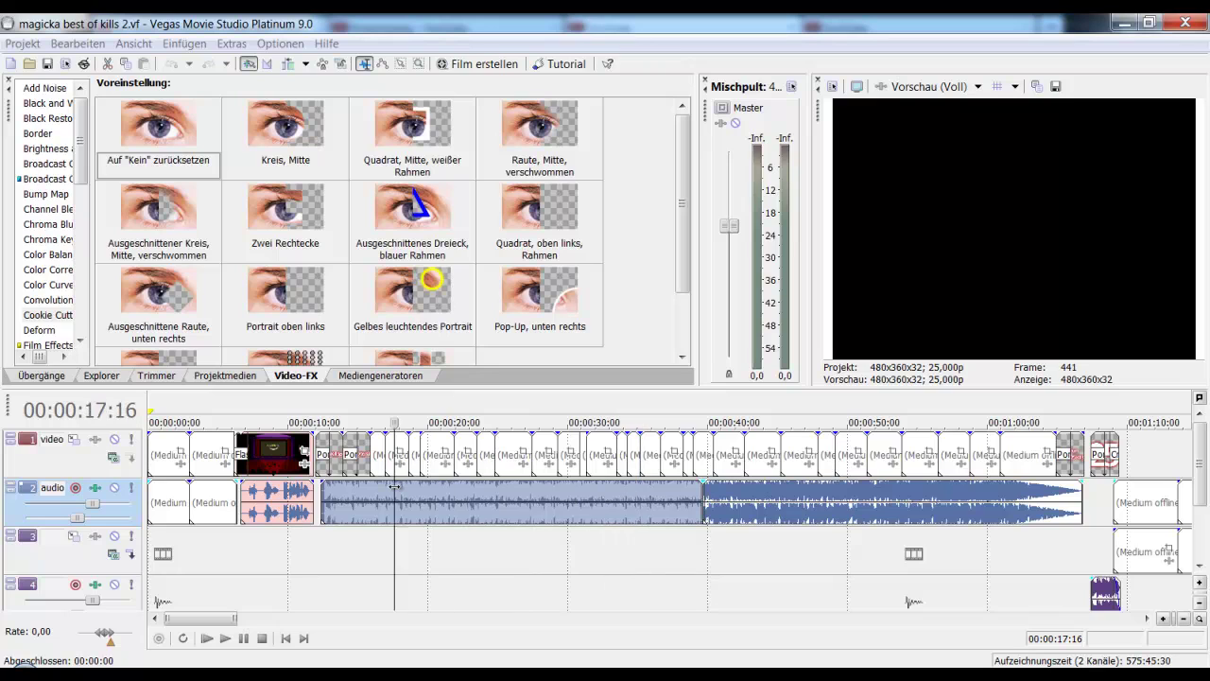
Step: Preview the end of the intro and the "25" countdown title around 00:01:08:06, scrubbing on to 00:01:12:02
scroll(619, 510, "down", 3)
left_click(701, 505)
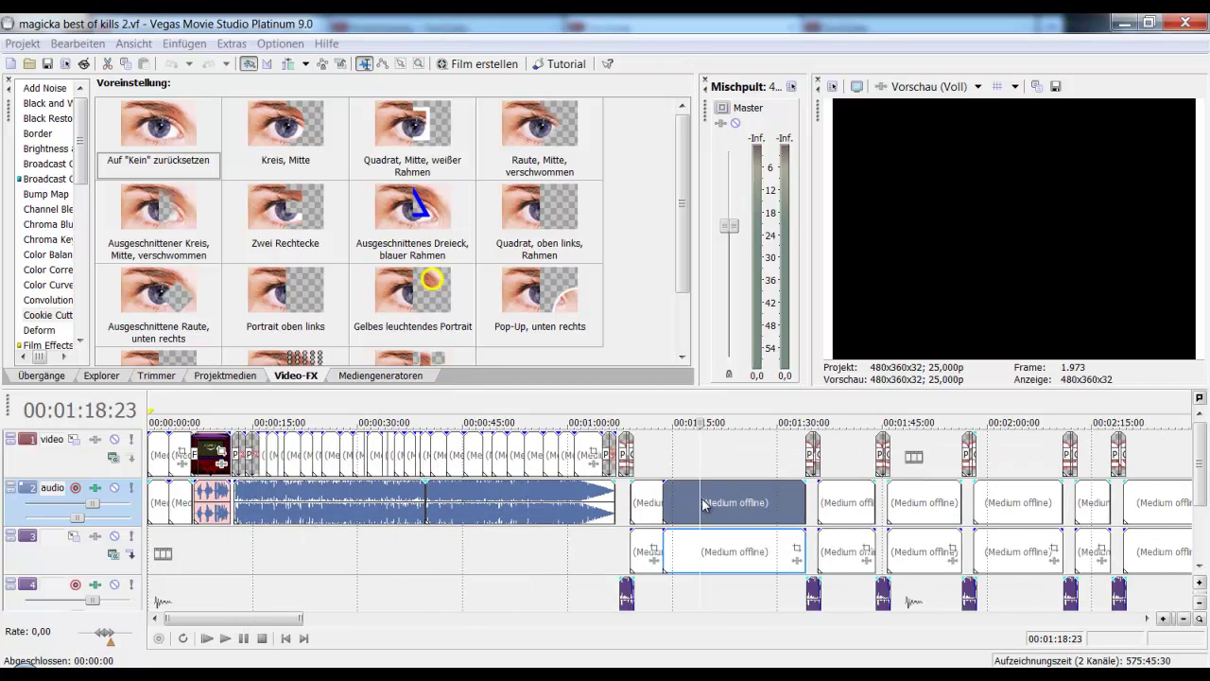
left_click(651, 497)
left_click(630, 492)
left_click(619, 494)
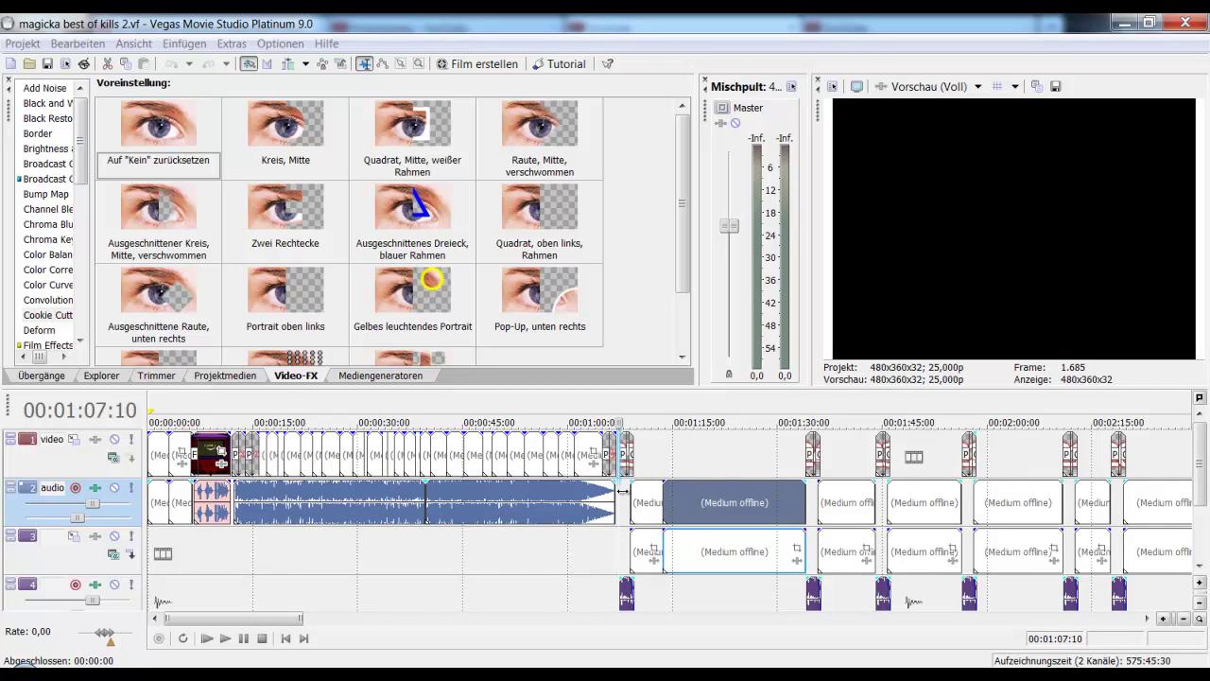
scroll(624, 499, "up", 4)
left_click(676, 504)
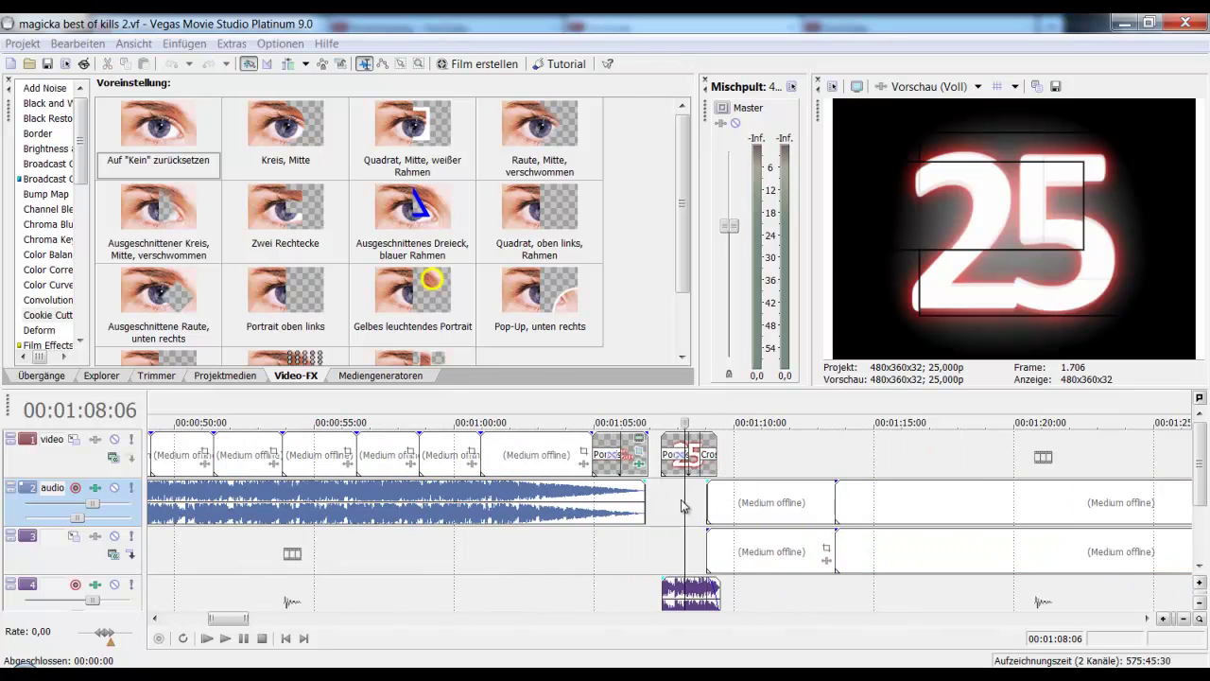
scroll(669, 501, "up", 3)
left_click_drag(662, 496, 983, 498)
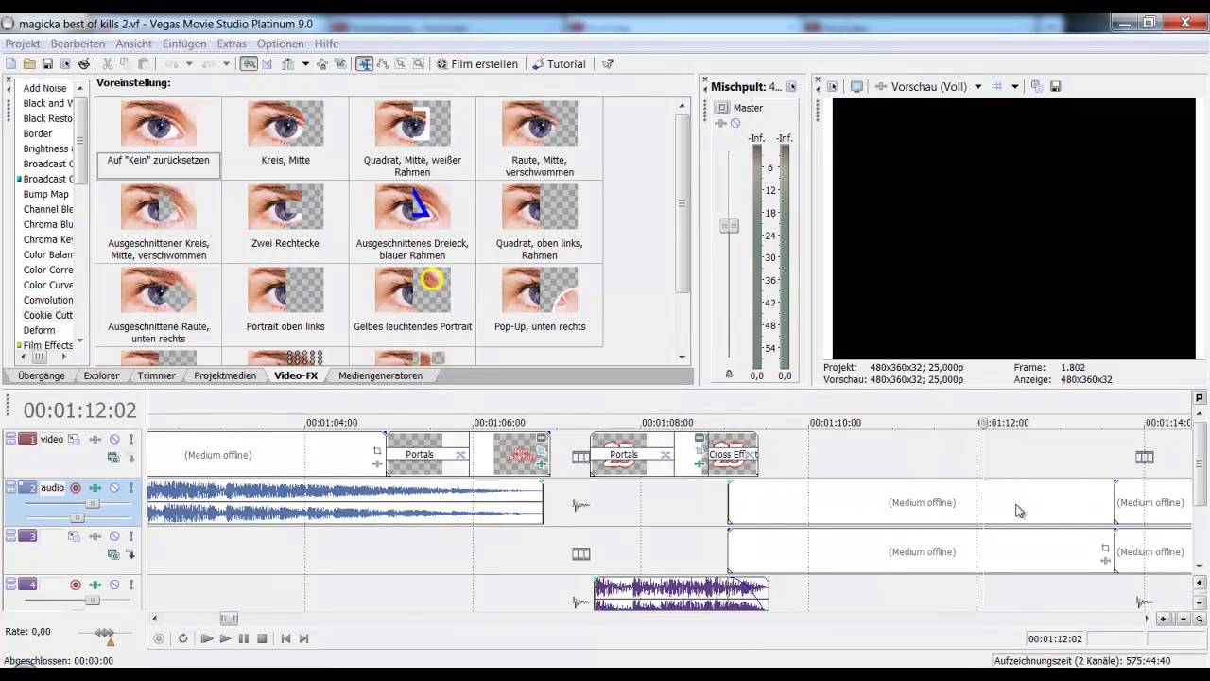
Step: Preview the transition into the "24" countdown title, from 00:01:16:07 through the following clip at 00:01:37:22
scroll(945, 516, "down", 5)
left_click(891, 520)
scroll(879, 521, "up", 2)
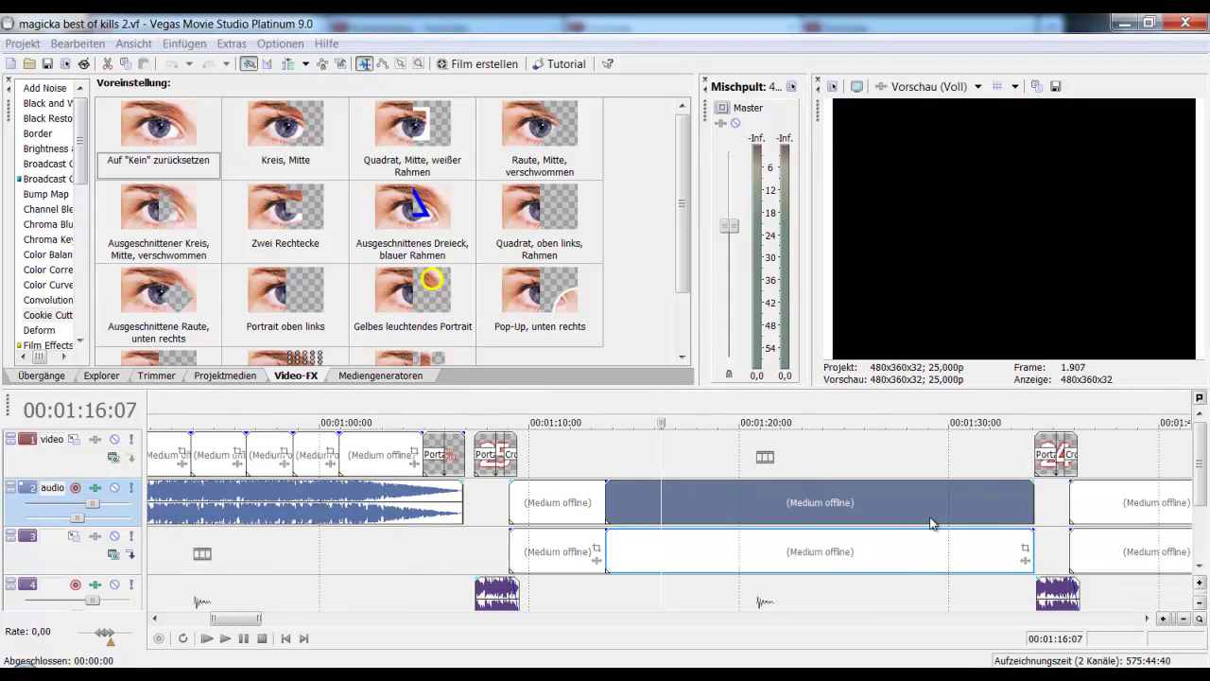
left_click(1018, 501)
scroll(1002, 501, "up", 3)
scroll(747, 516, "up", 1)
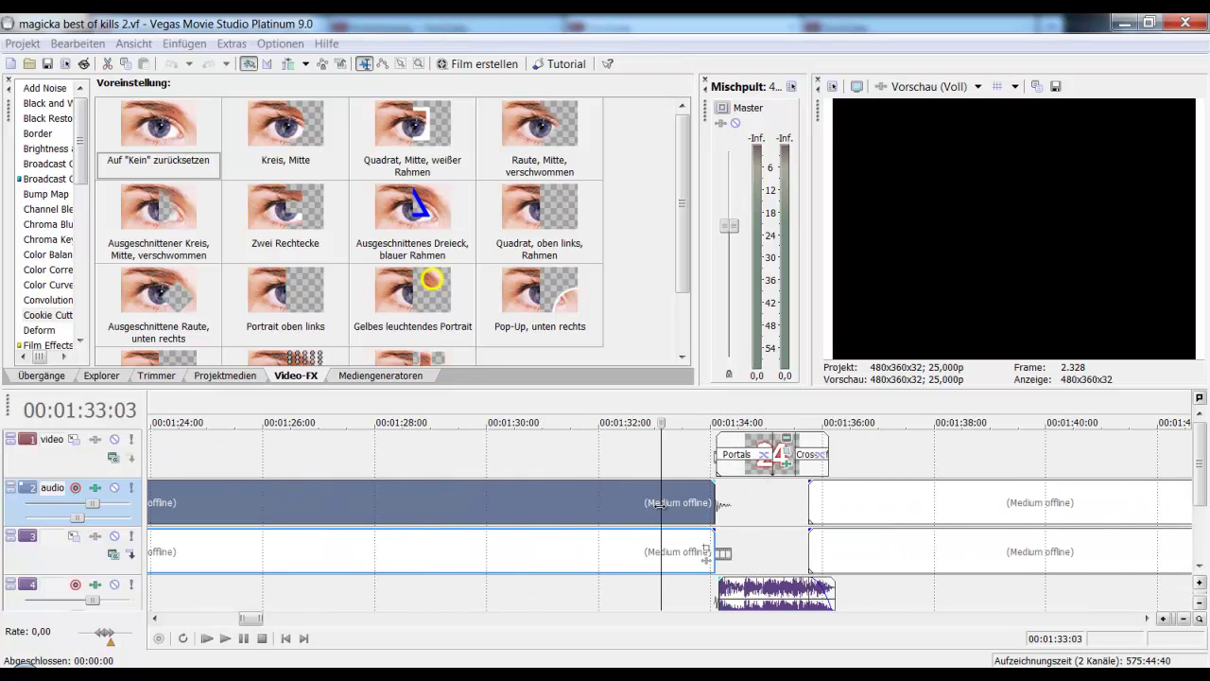
left_click(669, 504)
left_click_drag(670, 504, 858, 501)
left_click(929, 508)
Step: Review the whole timeline's structure and scrub the intro music from 00:00:21:22 to the clip at 00:01:17:21
scroll(929, 507, "down", 4)
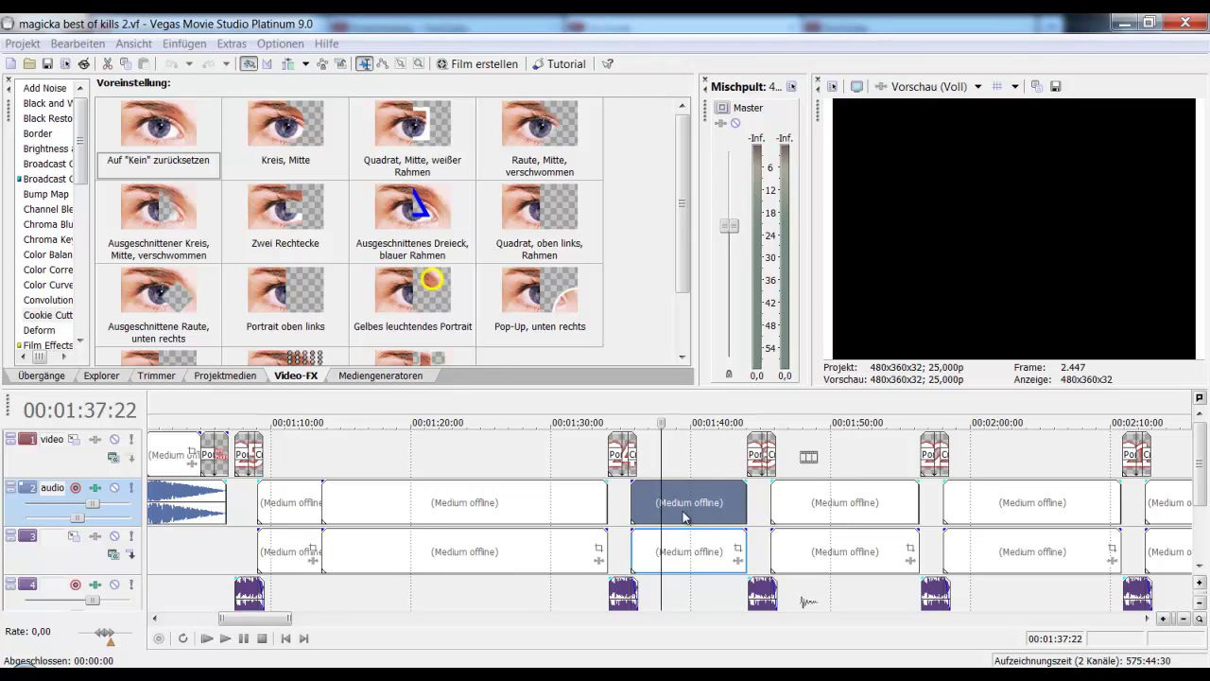
scroll(733, 567, "down", 5)
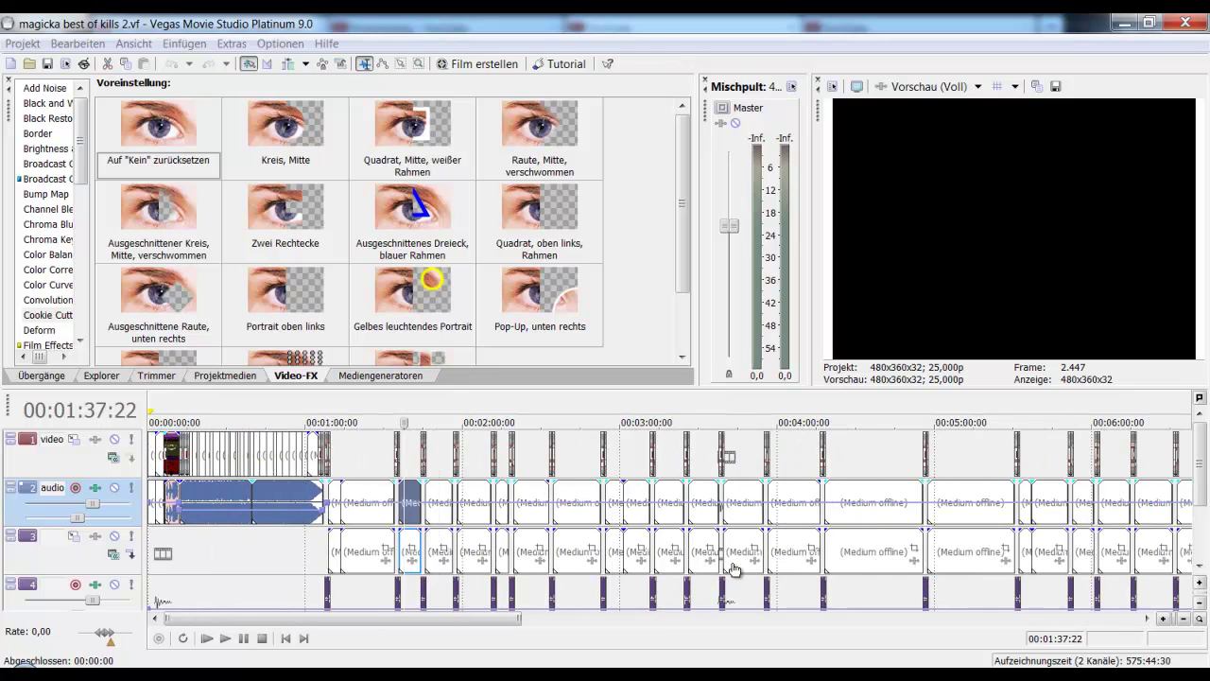
scroll(733, 567, "down", 3)
scroll(716, 566, "down", 3)
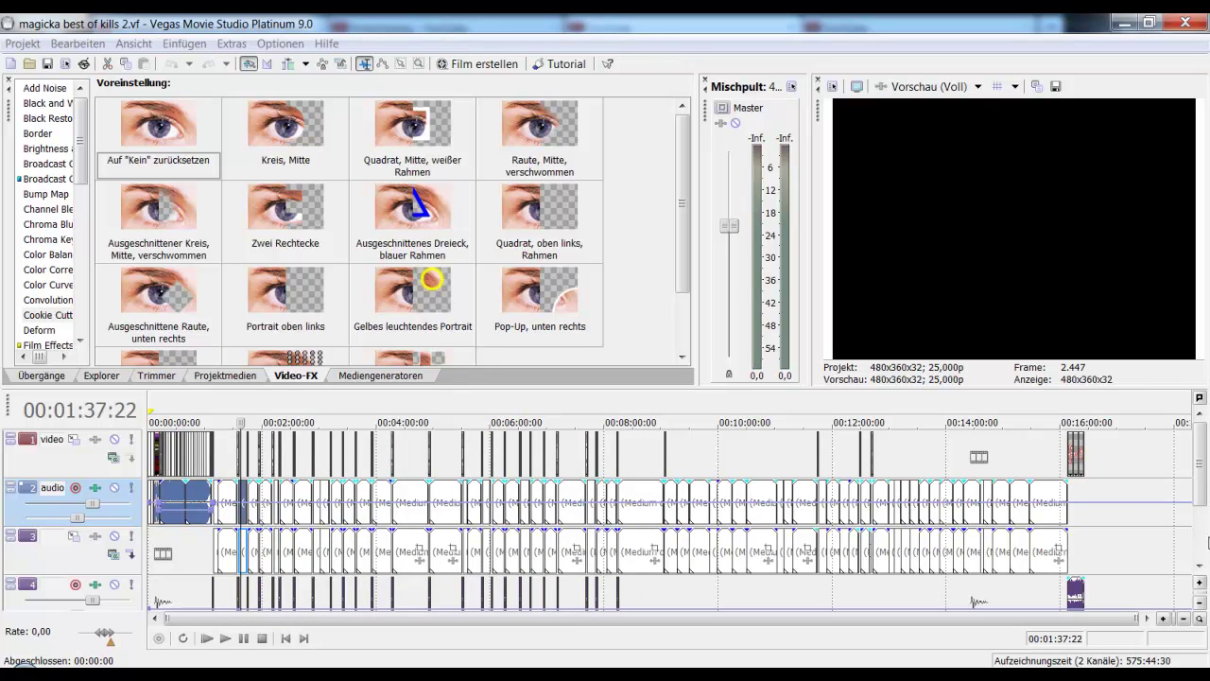
mouse_move(1204, 480)
left_mouse_down()
mouse_move(1202, 534)
mouse_move(1202, 487)
left_mouse_up()
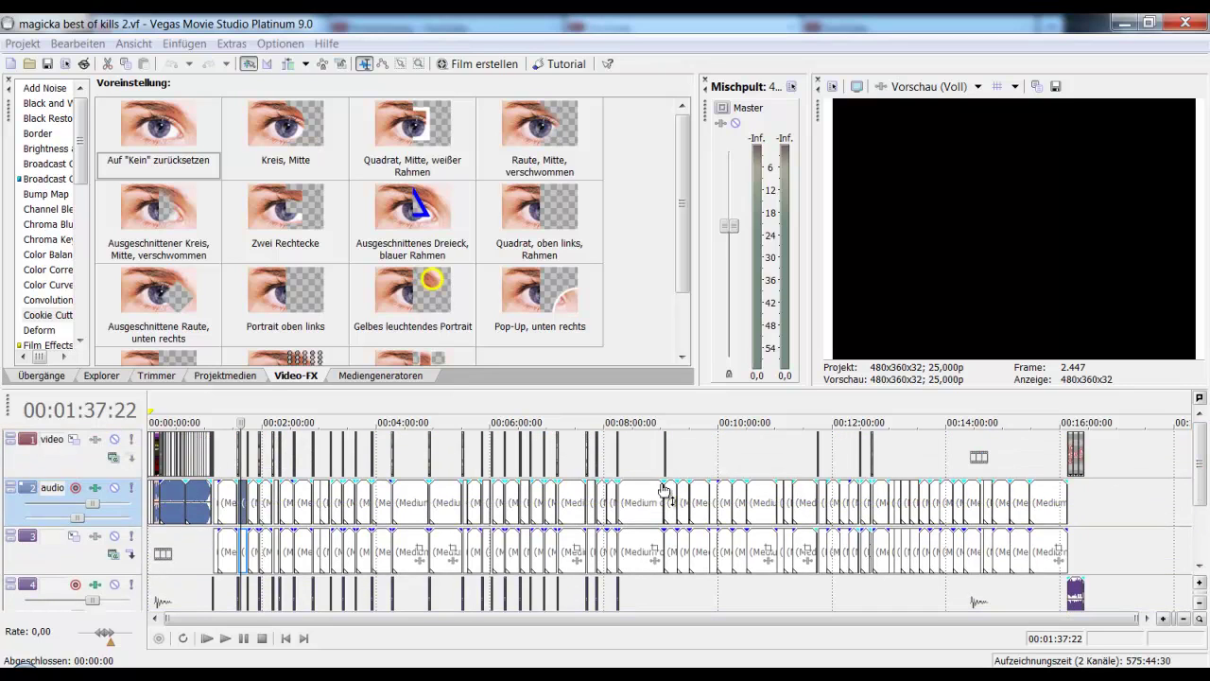
left_click(172, 508)
scroll(179, 511, "up", 6)
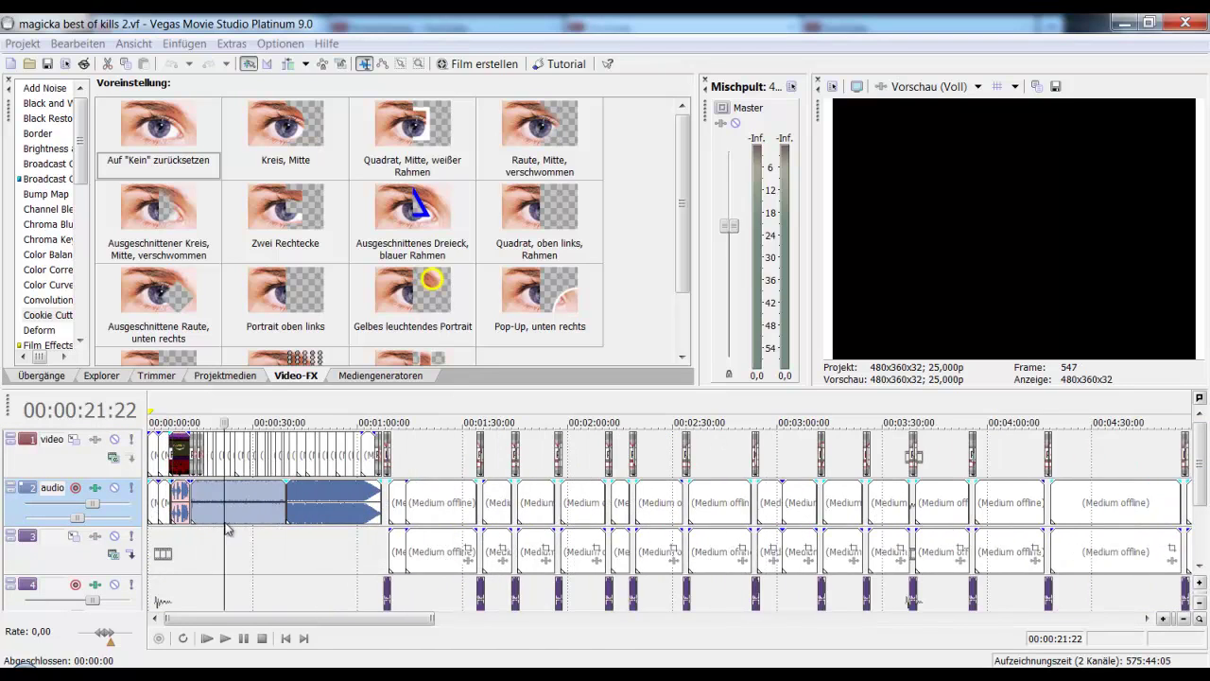
scroll(310, 512, "up", 1)
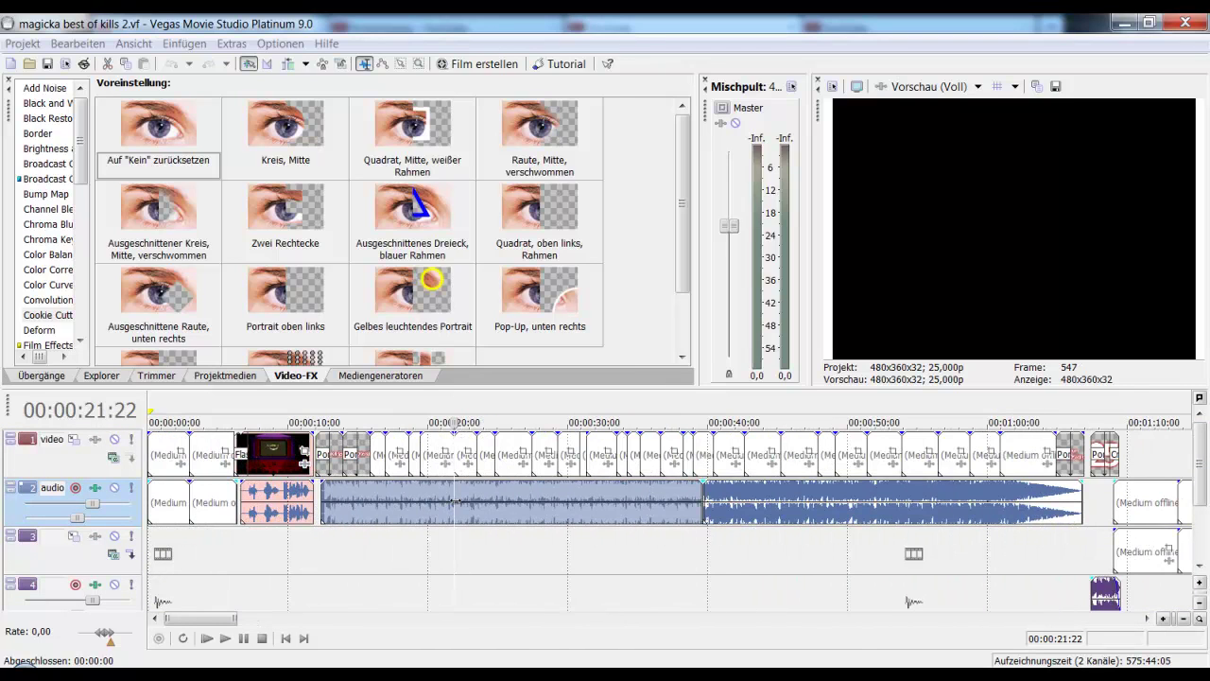
left_click_drag(455, 501, 1087, 501)
left_click(1095, 506)
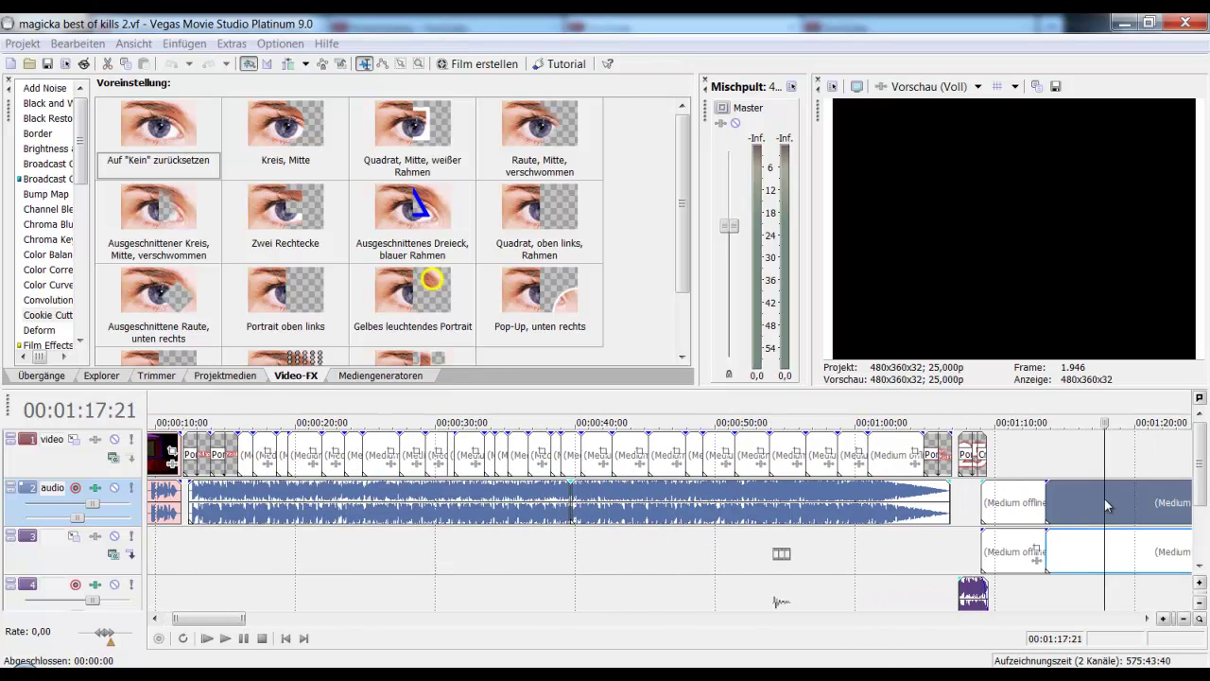
Step: Preview the remaining countdown clips across the timeline at 00:02:58:05, 00:05:22:06, 00:11:29:19 and 00:15:50:20
scroll(1040, 525, "down", 2)
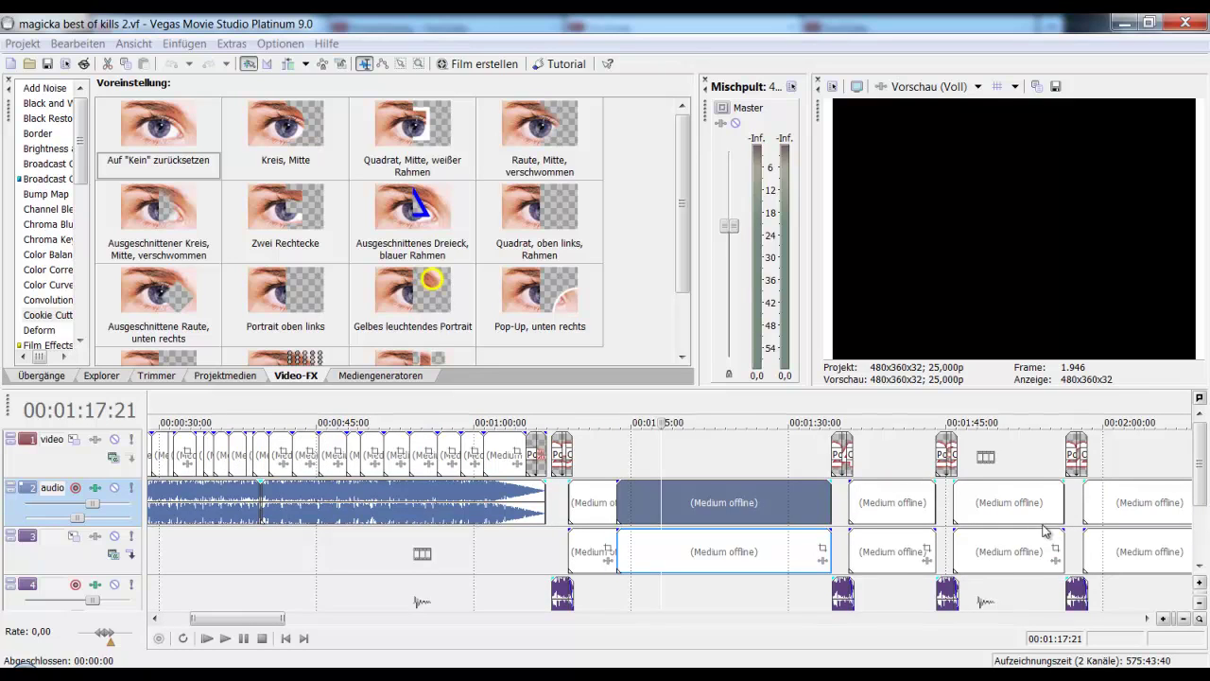
scroll(1004, 530, "down", 1)
scroll(889, 534, "down", 2)
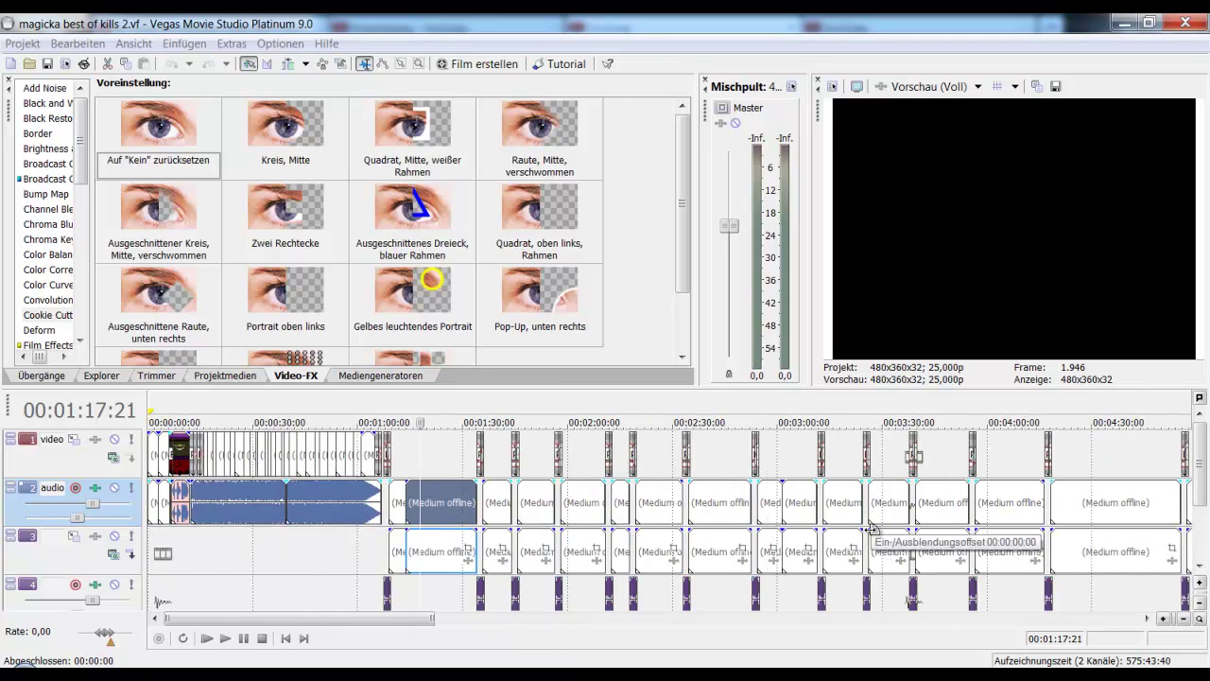
left_click(781, 518)
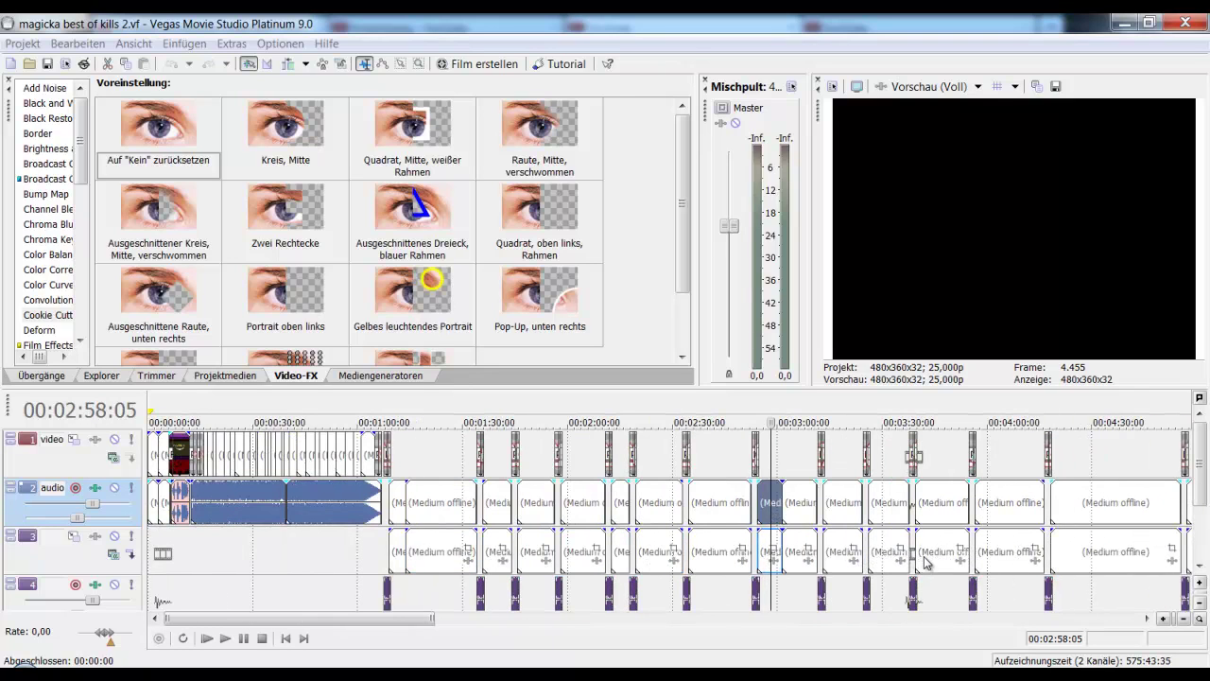
scroll(924, 562, "down", 2)
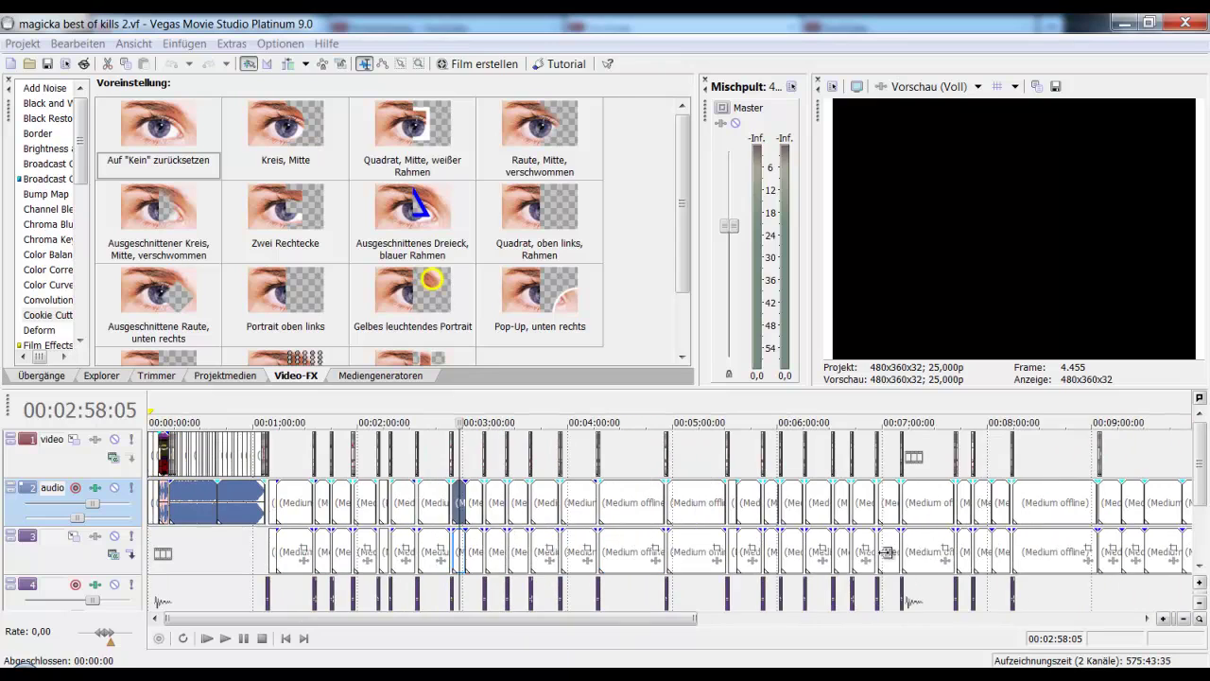
left_click(716, 510)
scroll(935, 503, "down", 2)
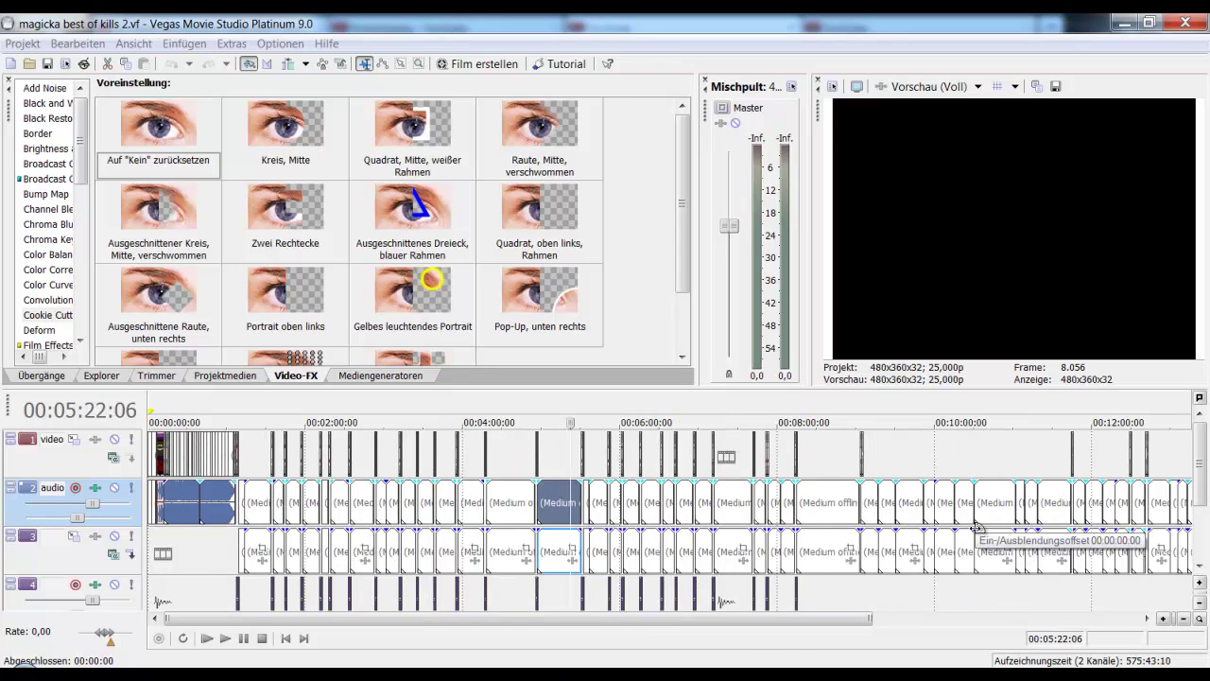
left_click(1033, 503)
scroll(1035, 502, "up", 3)
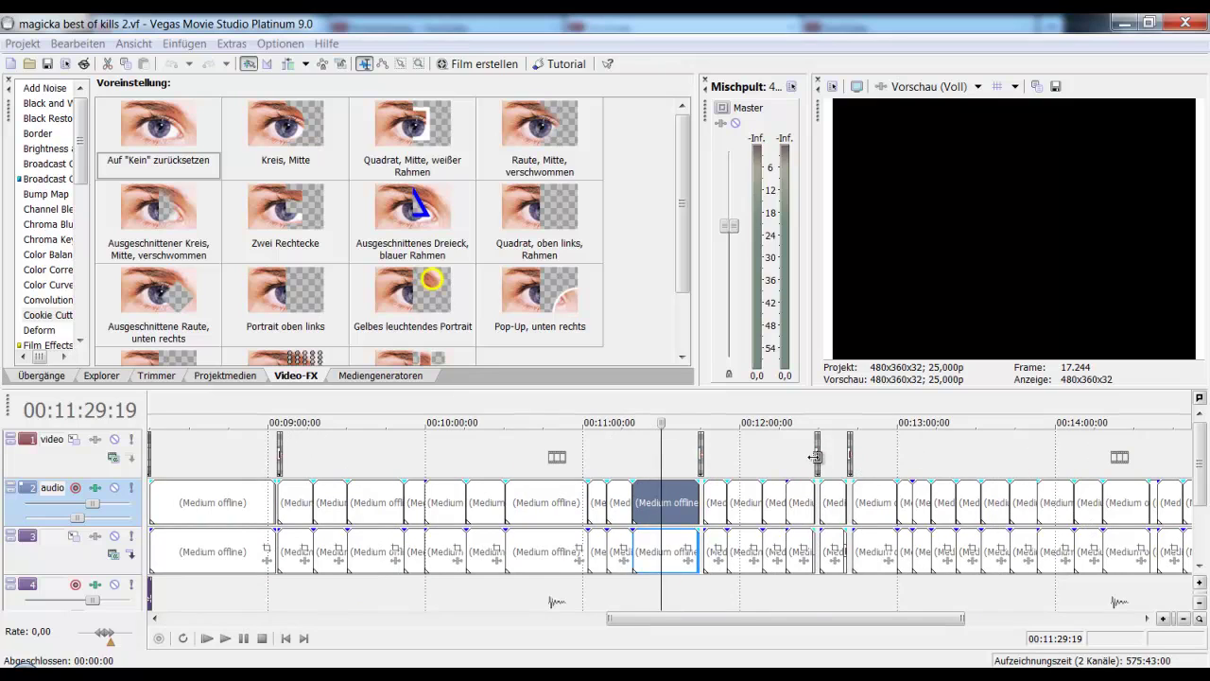
scroll(943, 530, "down", 2)
left_click(1002, 499)
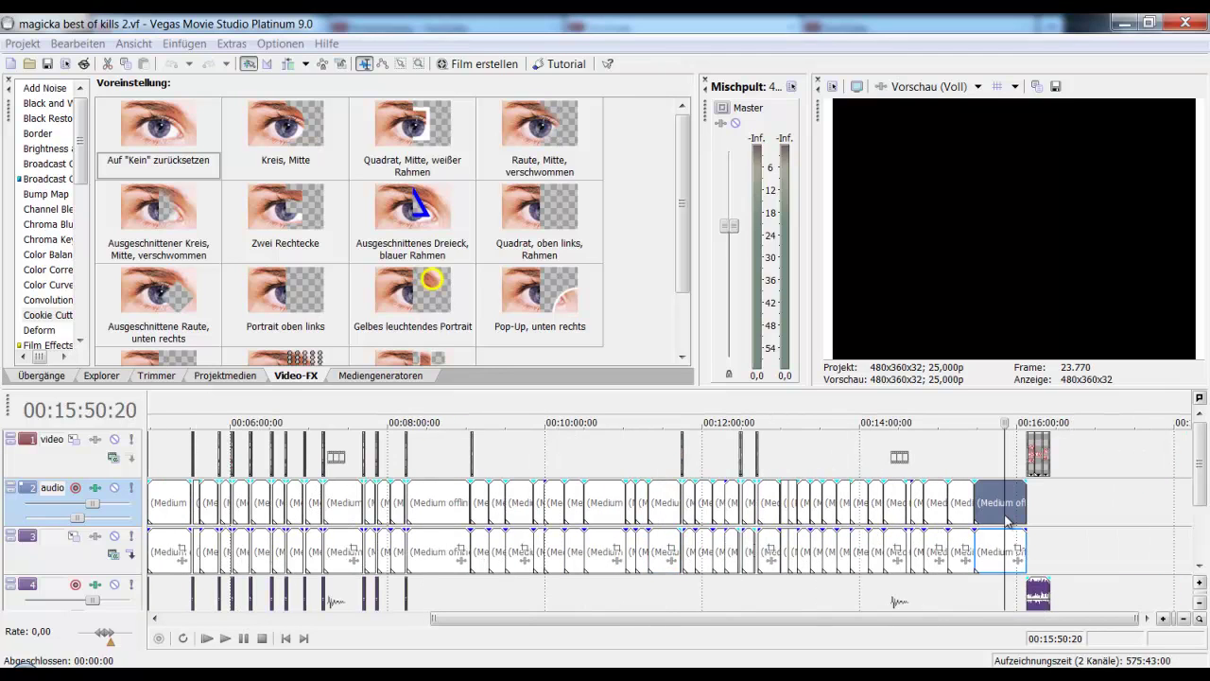
Step: Preview the closing Magicka title at 00:16:10:05 and return to the earlier part of the timeline
scroll(934, 518, "up", 4)
left_click(807, 456)
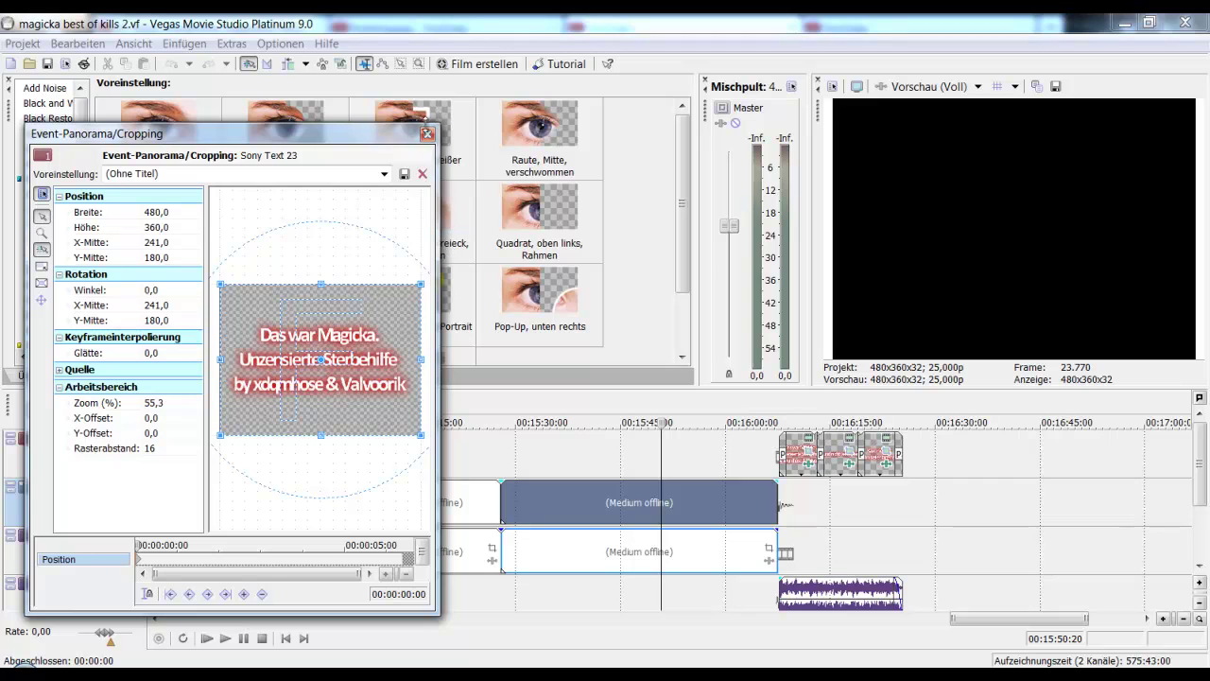
left_click(428, 133)
left_click(799, 458)
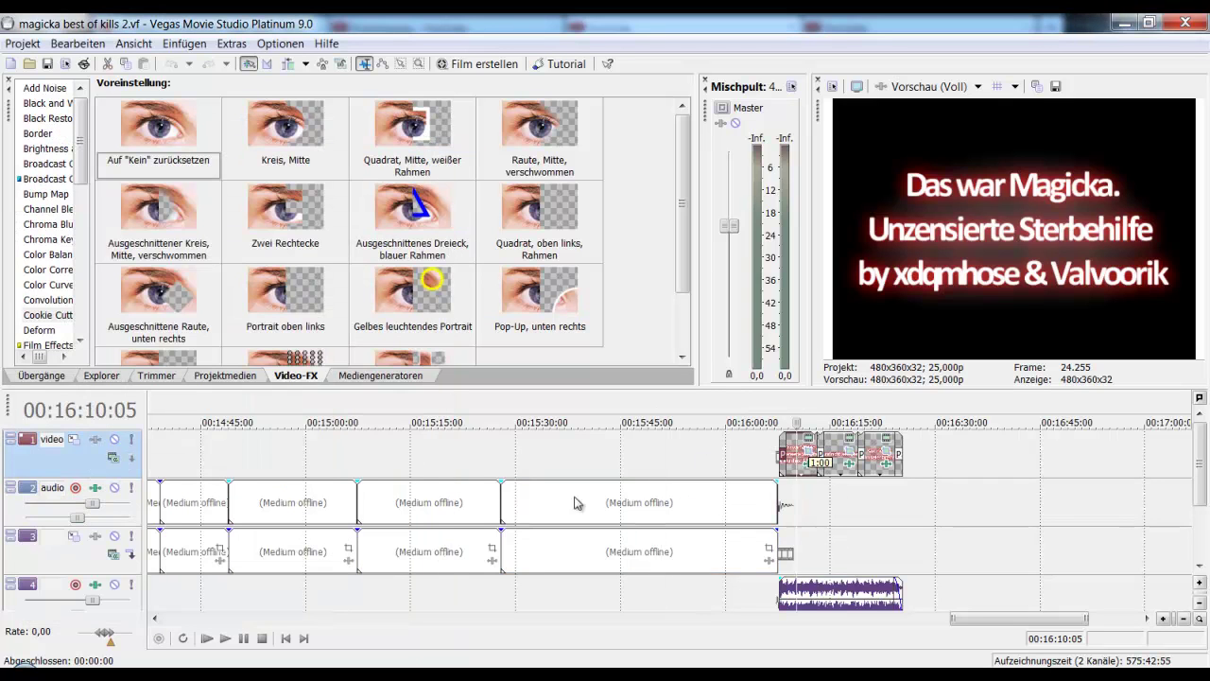
scroll(492, 506, "down", 4)
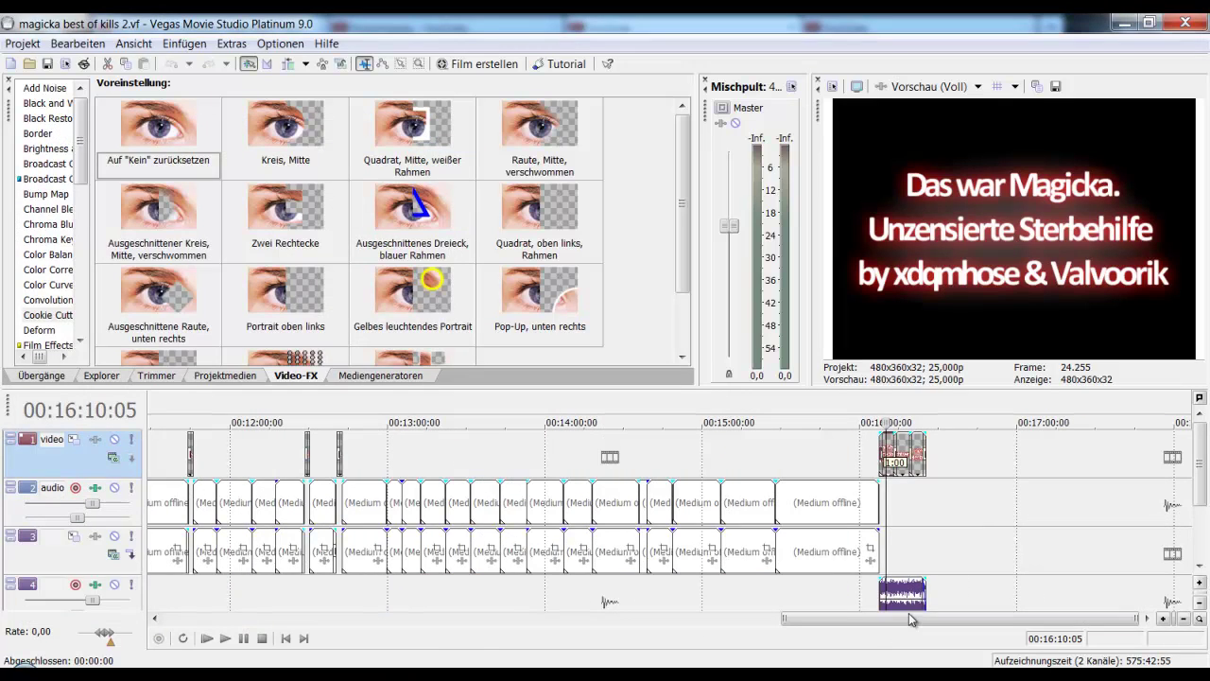
left_click_drag(908, 619, 332, 598)
Step: Open the render settings and examine the Let's Play HD template's video options, including the available video codecs
left_click(21, 44)
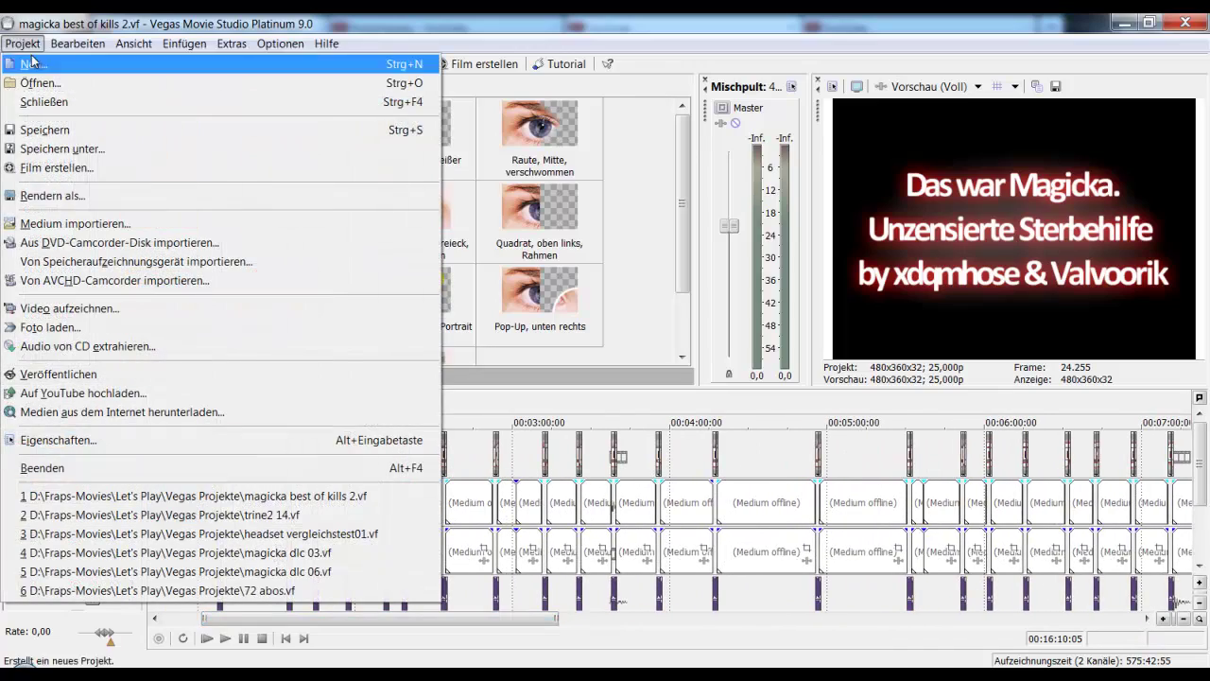
left_click(42, 199)
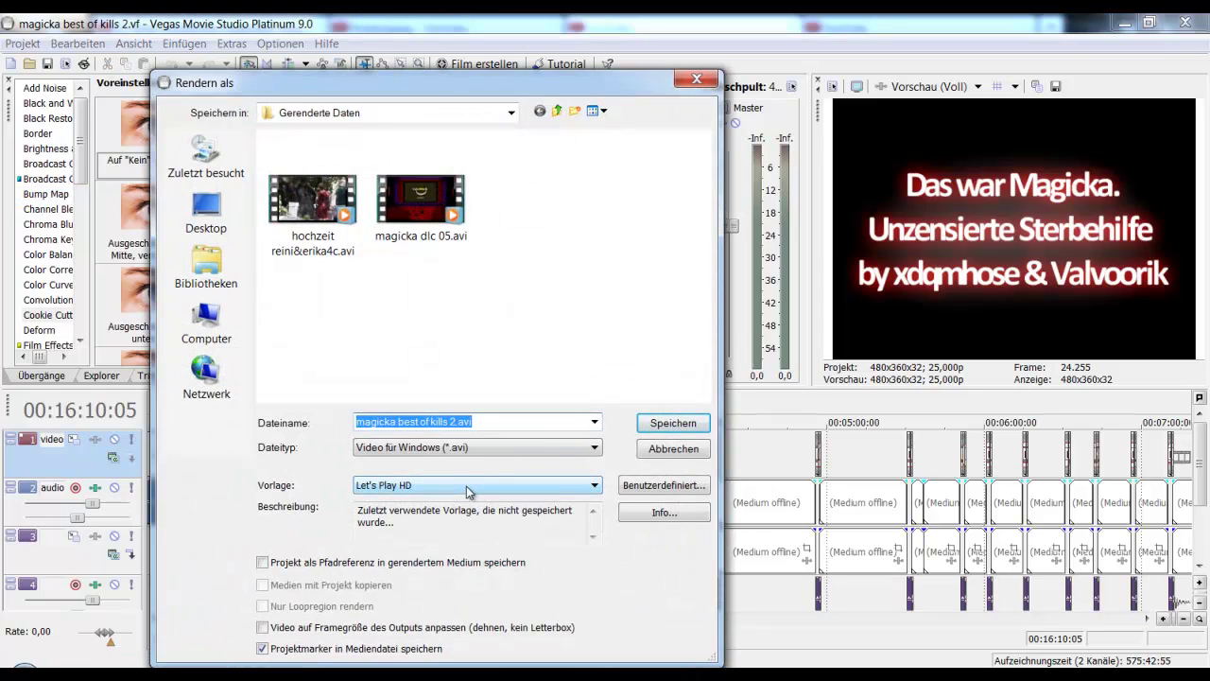
left_click(686, 486)
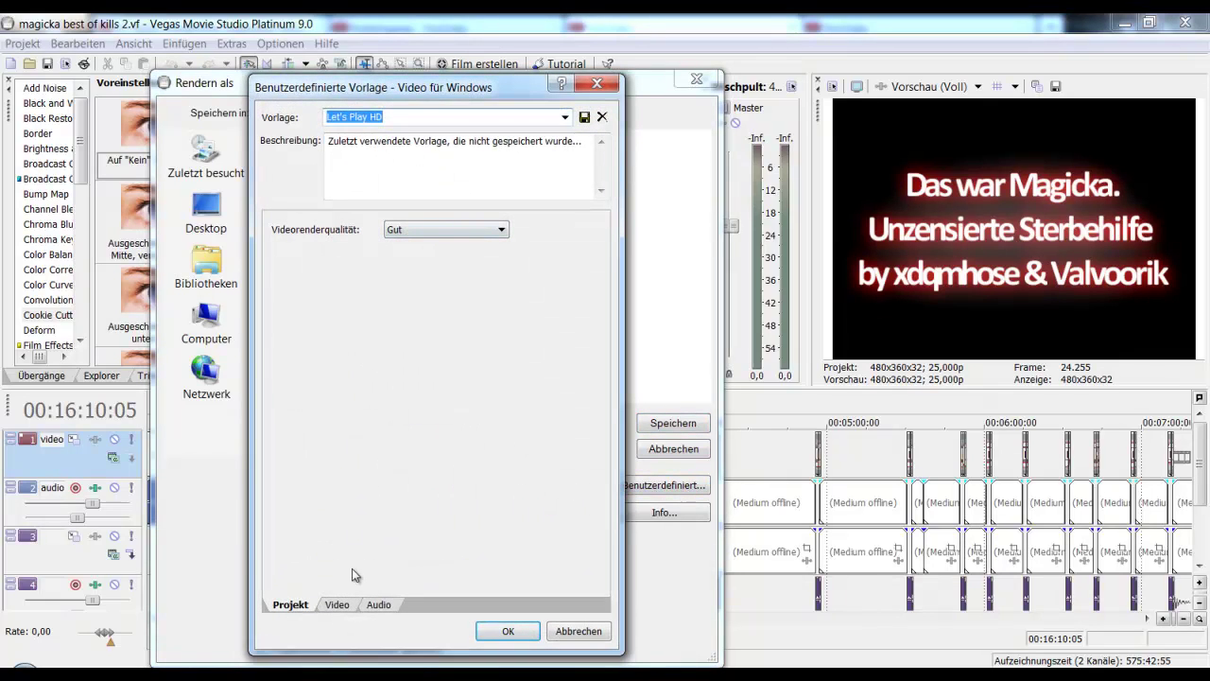
left_click(338, 604)
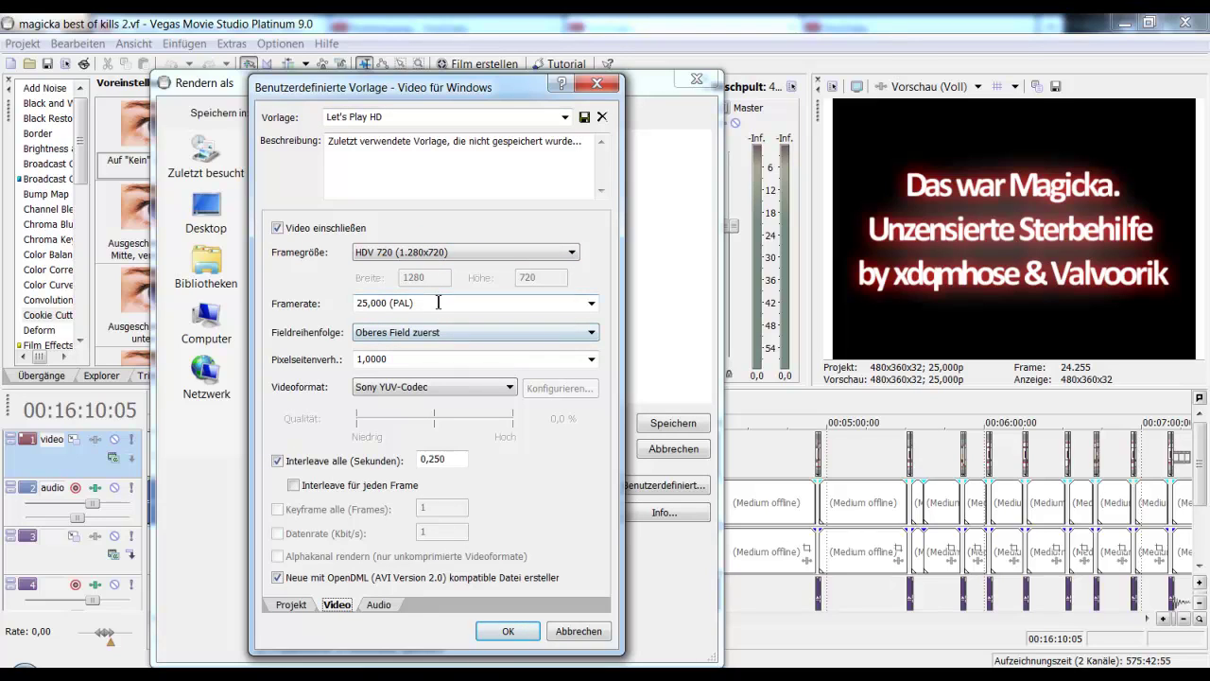
left_click(457, 388)
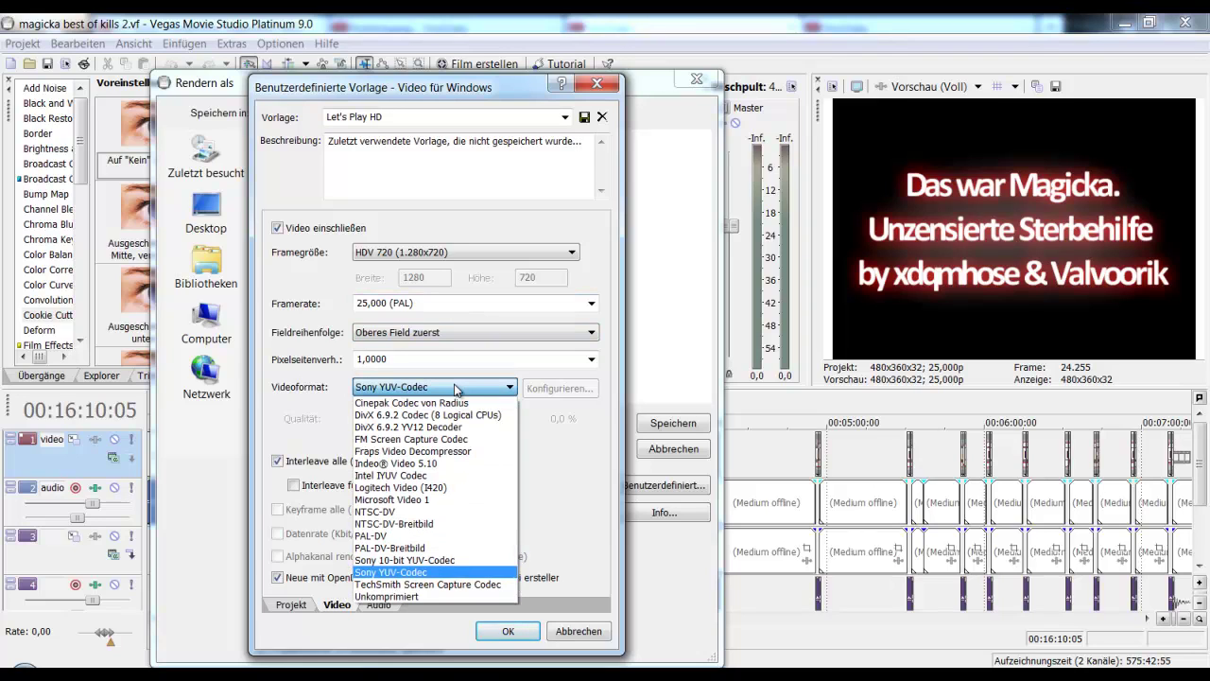
left_click(455, 388)
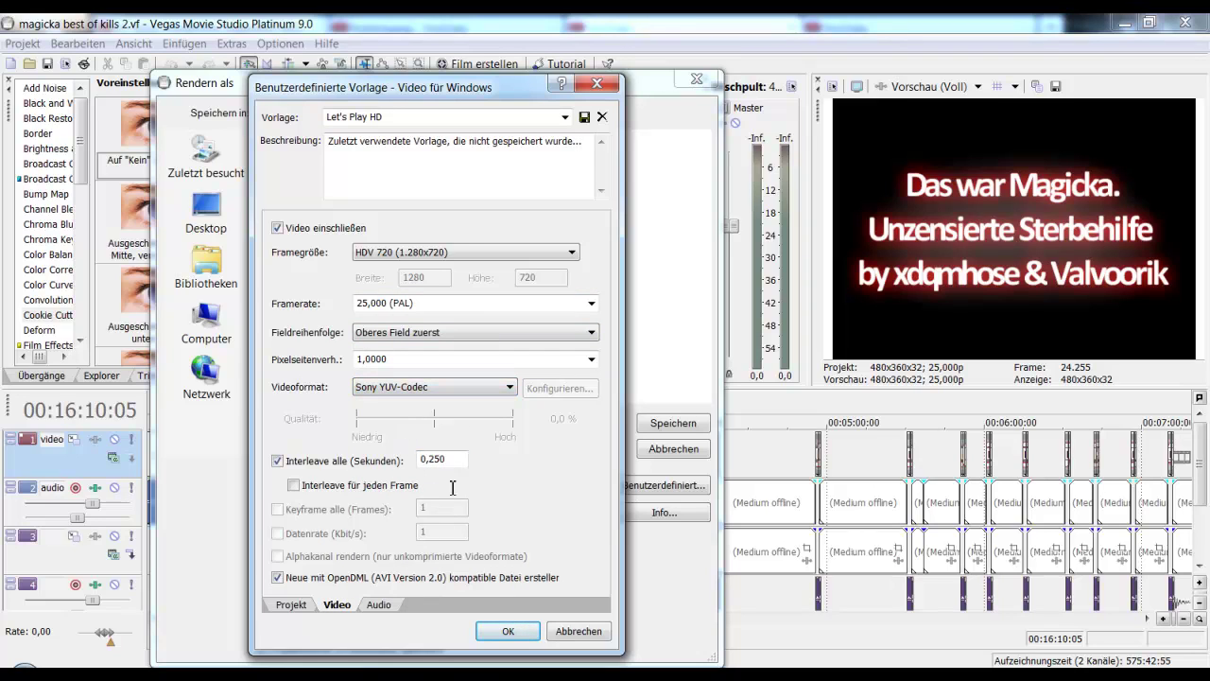
Step: Review the template's audio, project and video settings, cancel rendering, and look over the timeline from 00:04:34:22
left_click(379, 605)
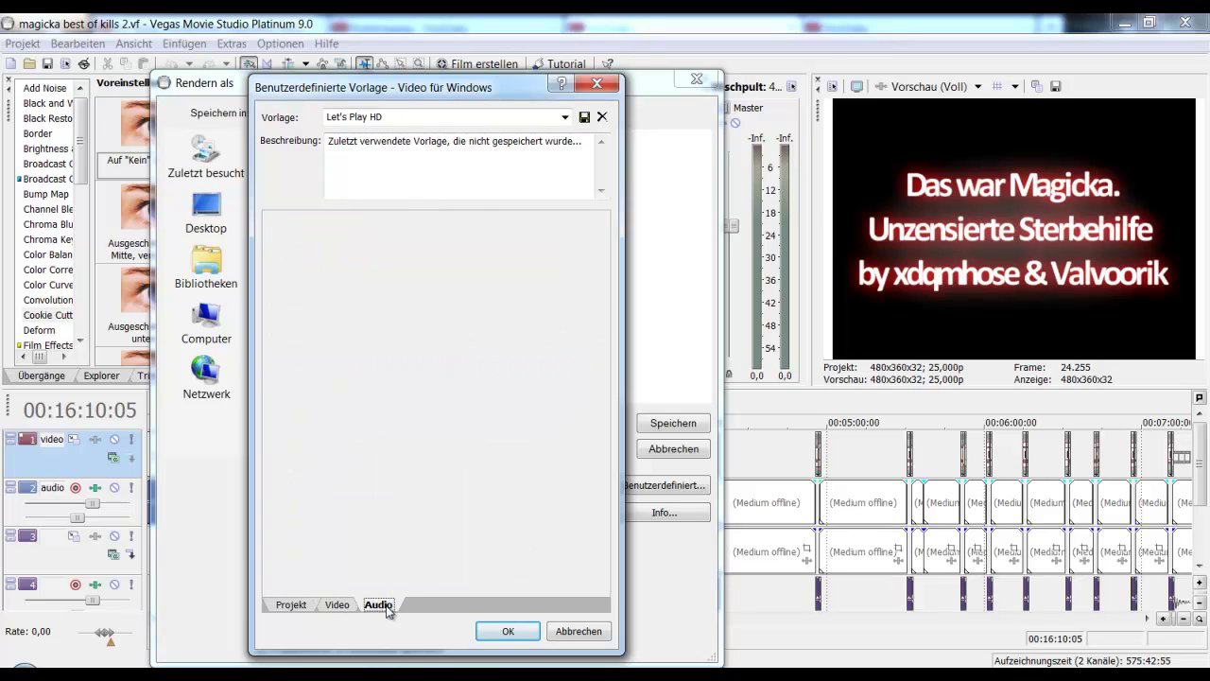
left_click(331, 605)
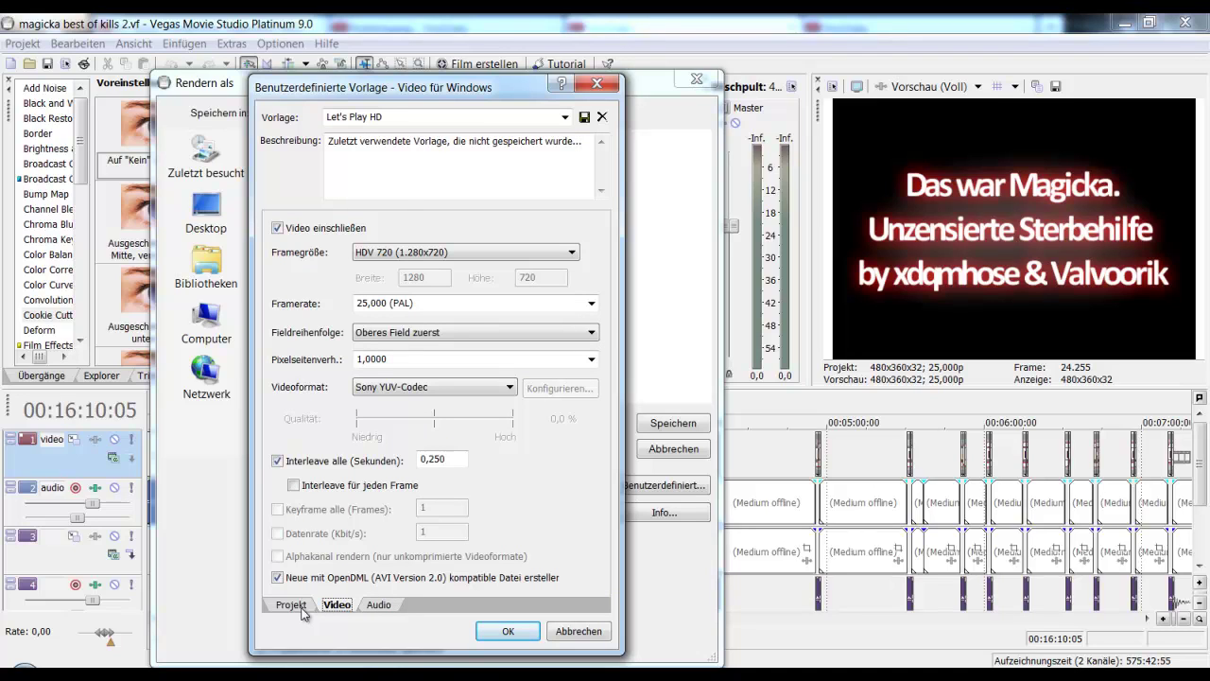
left_click(293, 605)
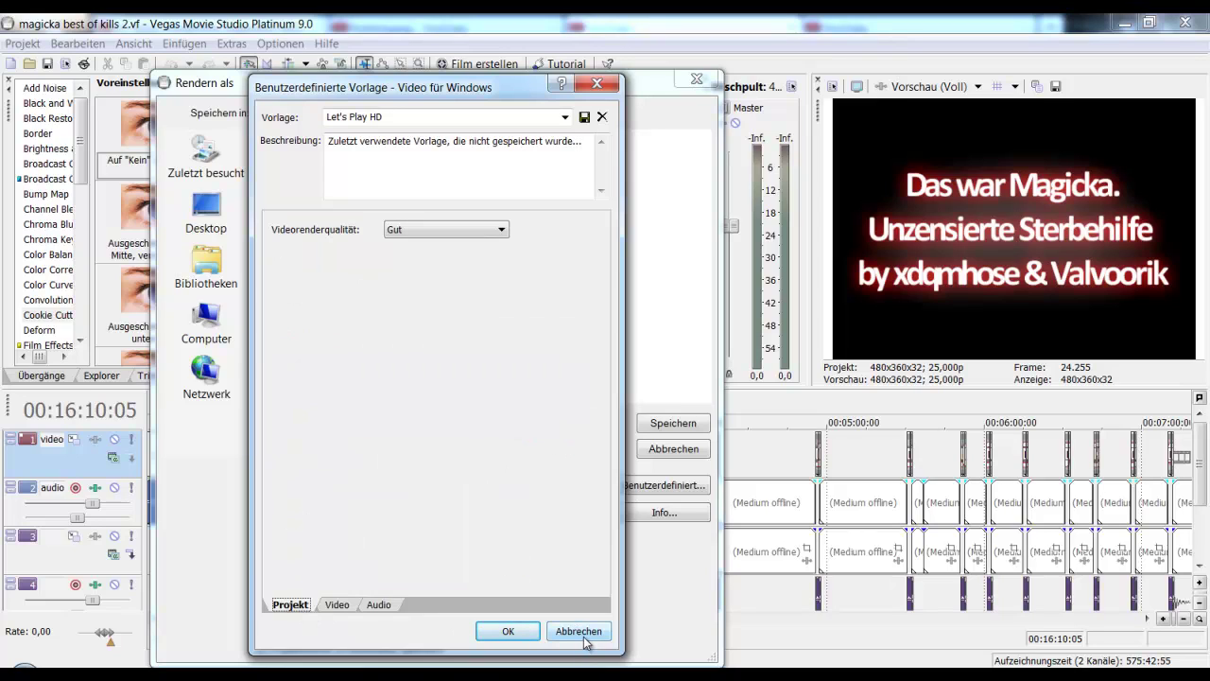
left_click(332, 605)
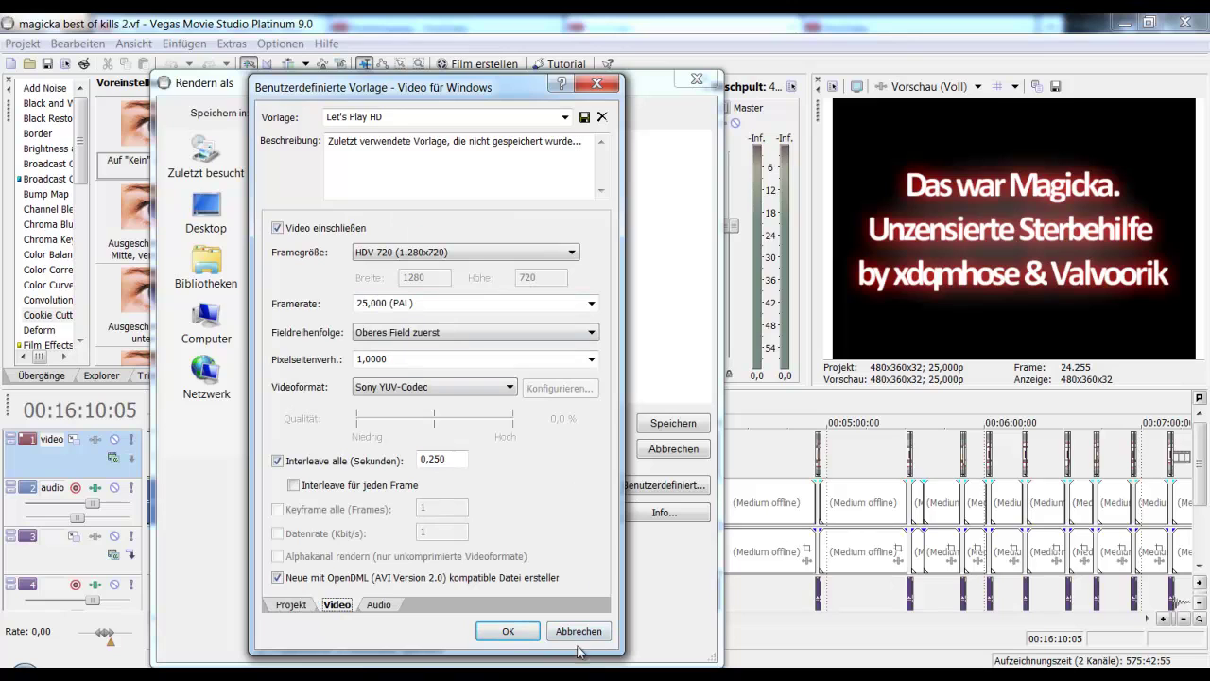
left_click(578, 631)
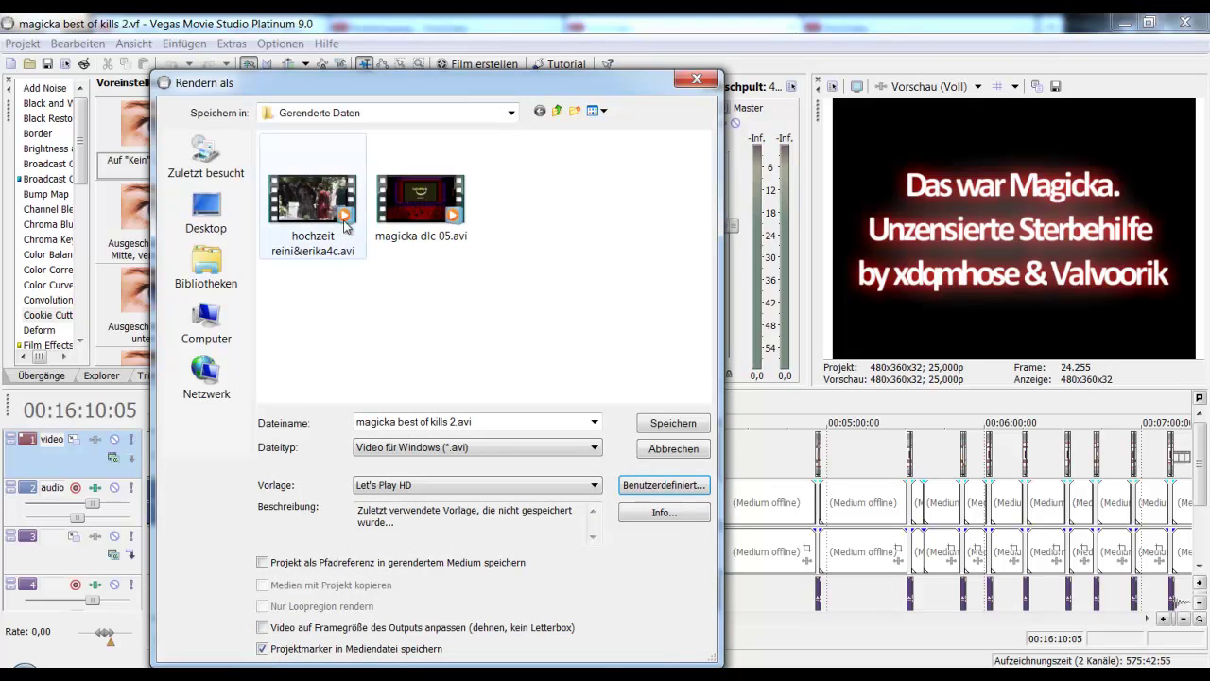
left_click(673, 449)
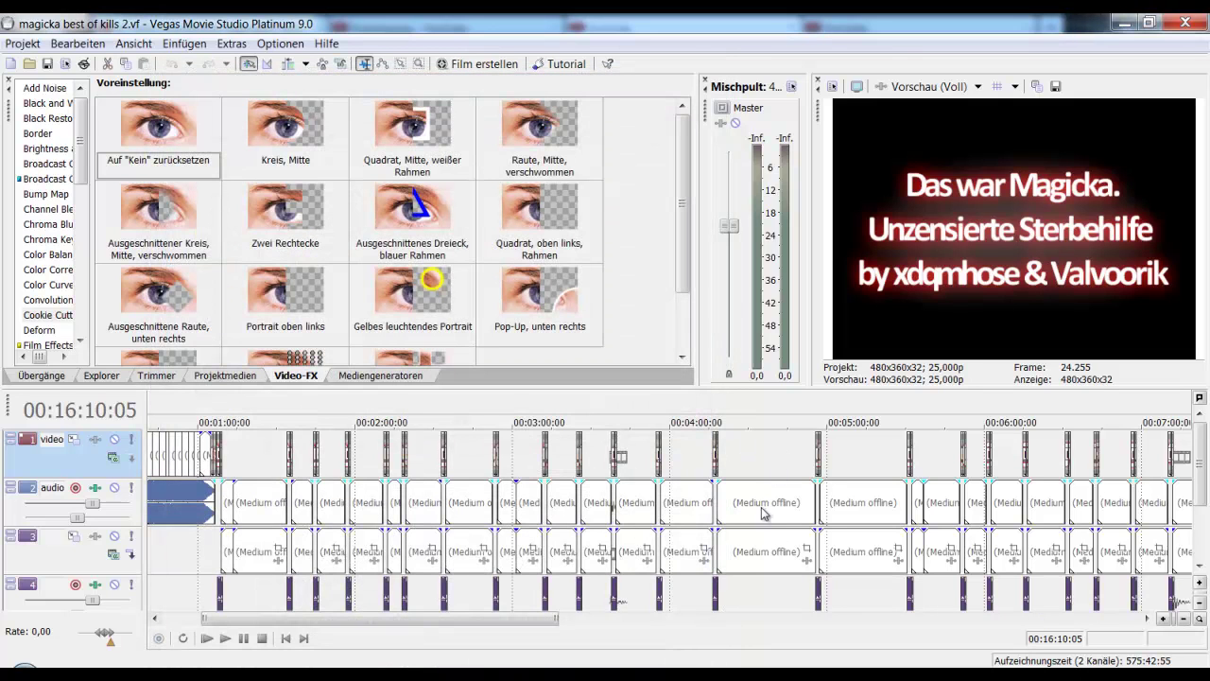
left_click(764, 511)
scroll(662, 558, "down", 3)
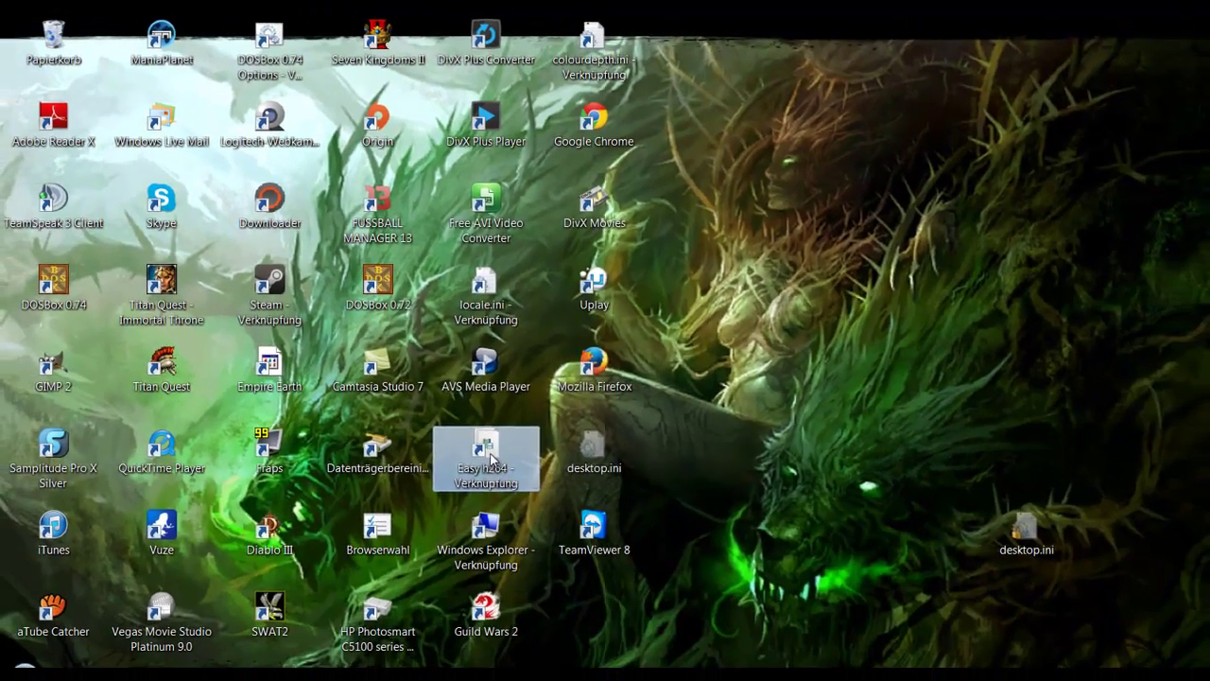
Step: Launch Easy h.264 from the desktop and load magicka dlc 05.avi as the video file
double_click(439, 651)
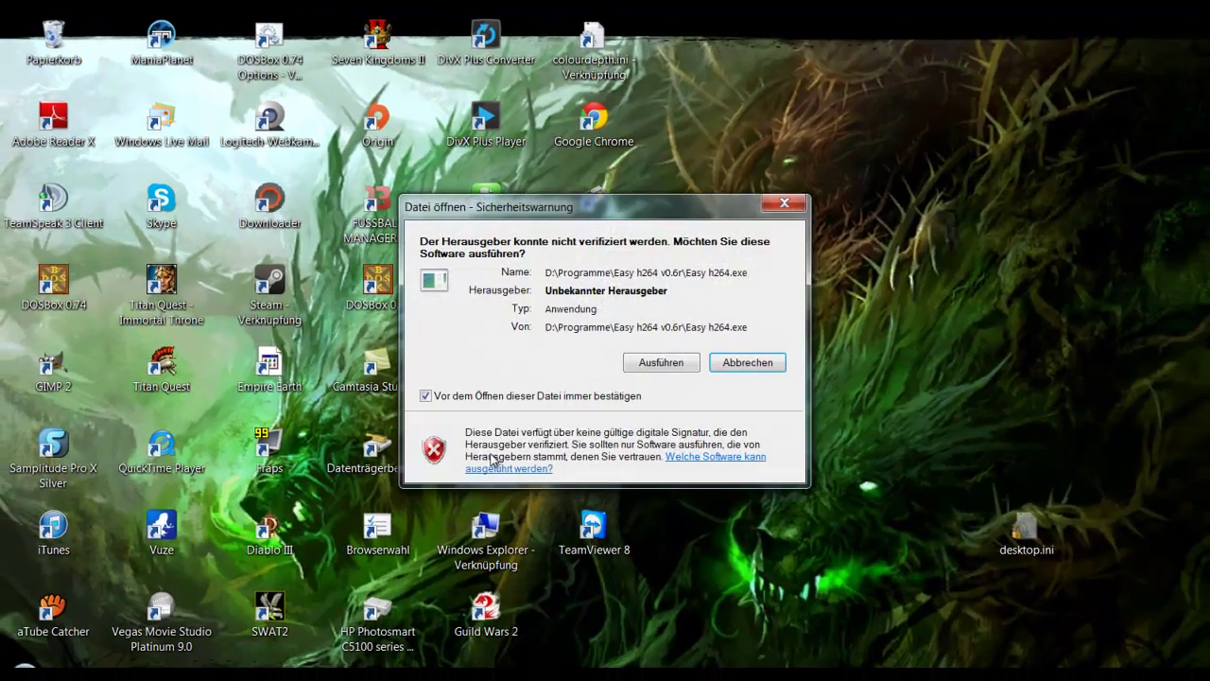
left_click(661, 363)
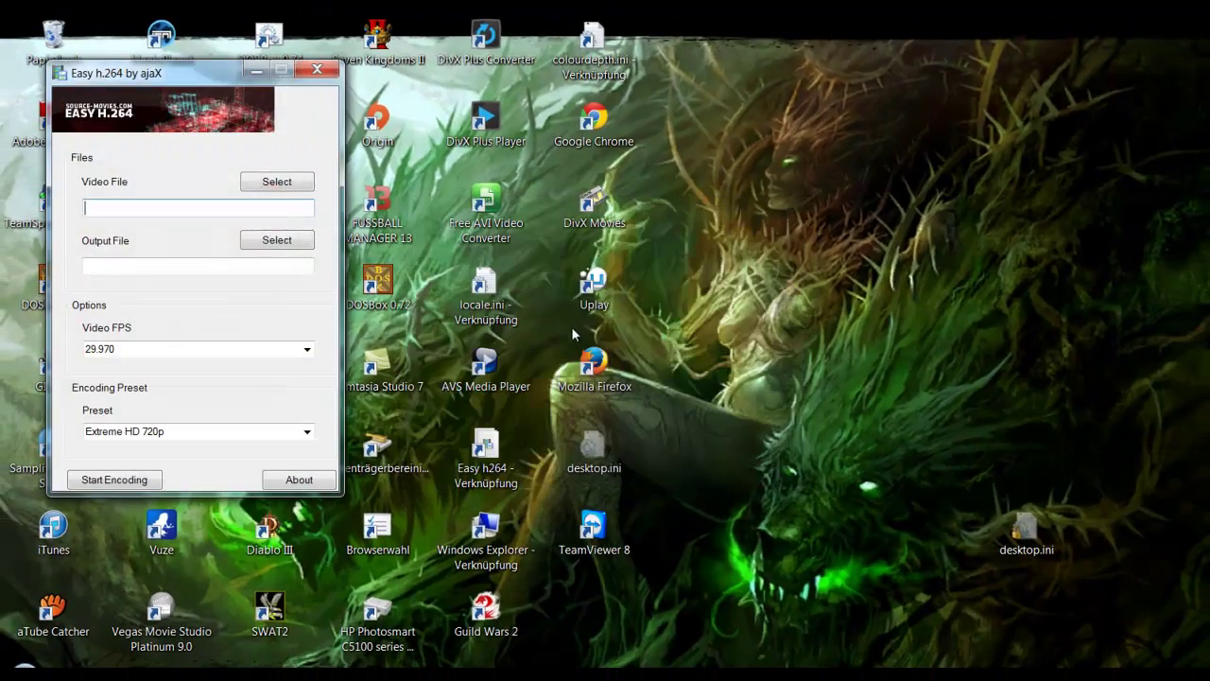
left_click(275, 181)
left_click(382, 276)
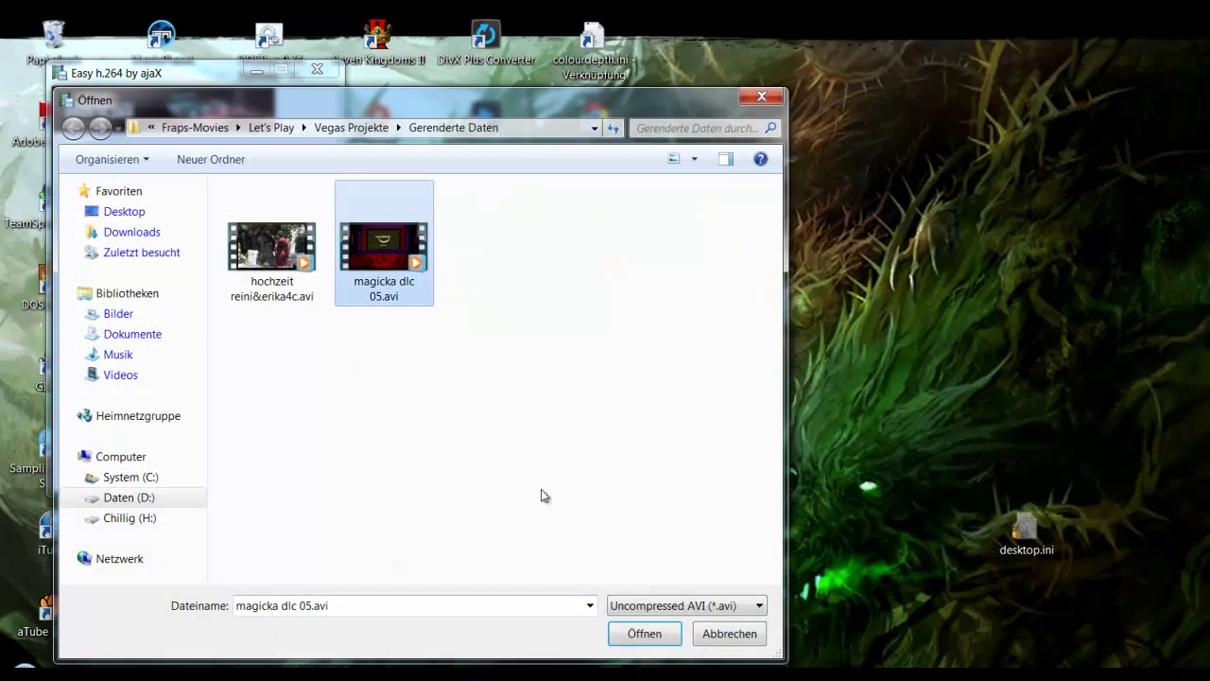
left_click(645, 633)
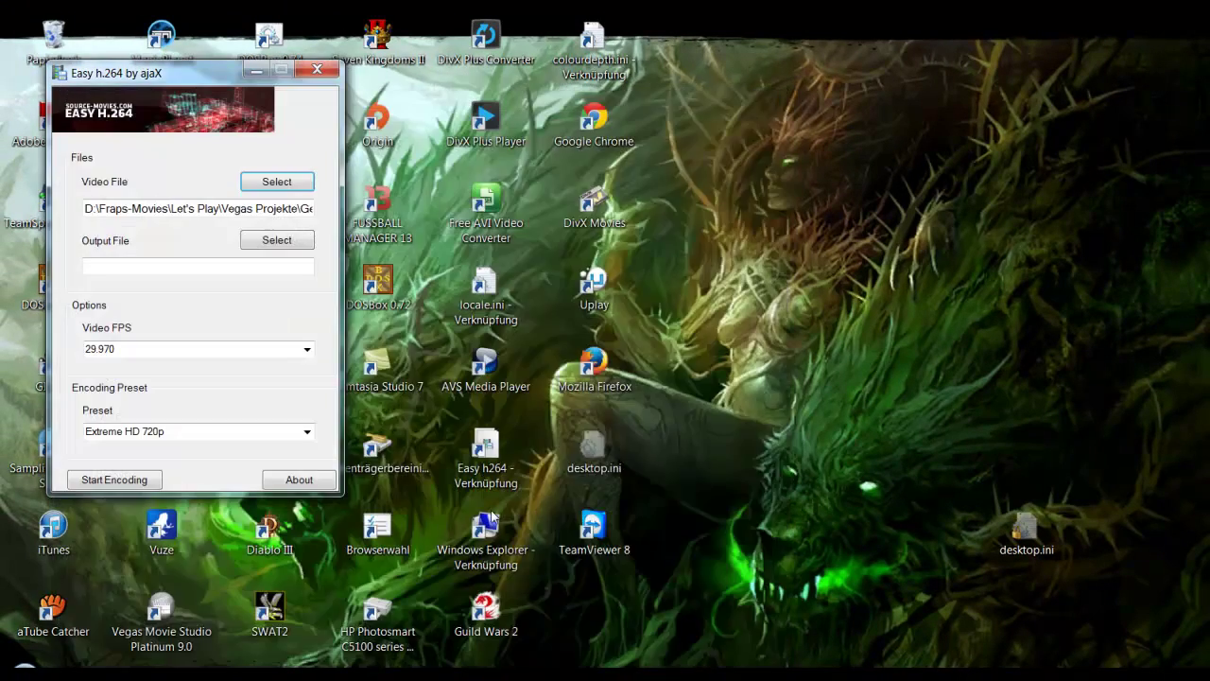
Step: Set the encoder's video frame rate to 25.000 FPS
left_click(176, 266)
left_click(168, 349)
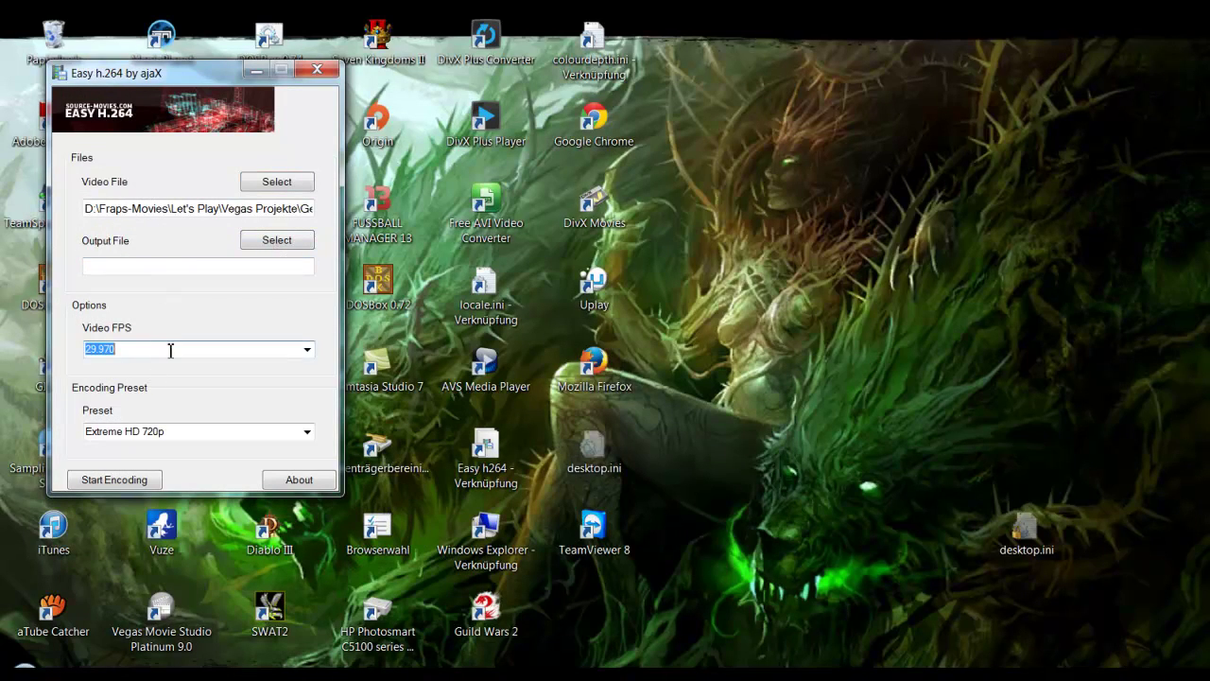
left_click(163, 356)
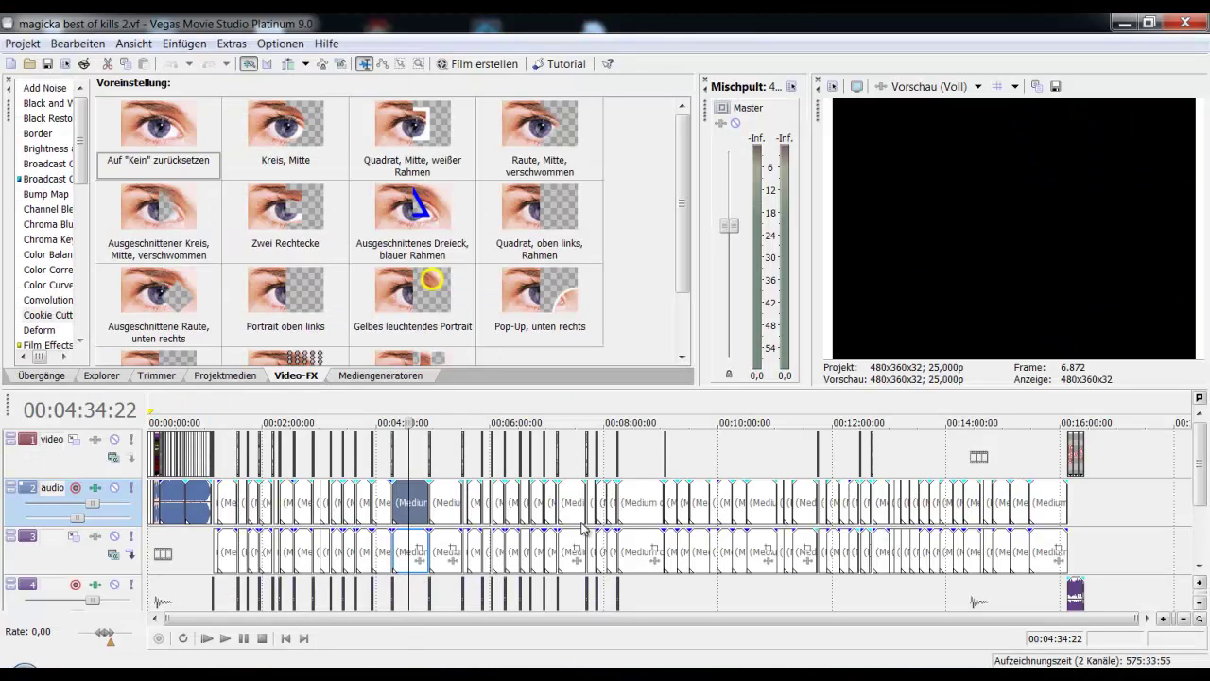
Step: Switch to the Vegas timeline and inspect the clips from 00:08:31:20 to 00:09:23:18
left_click(646, 514)
scroll(646, 511, "up", 5)
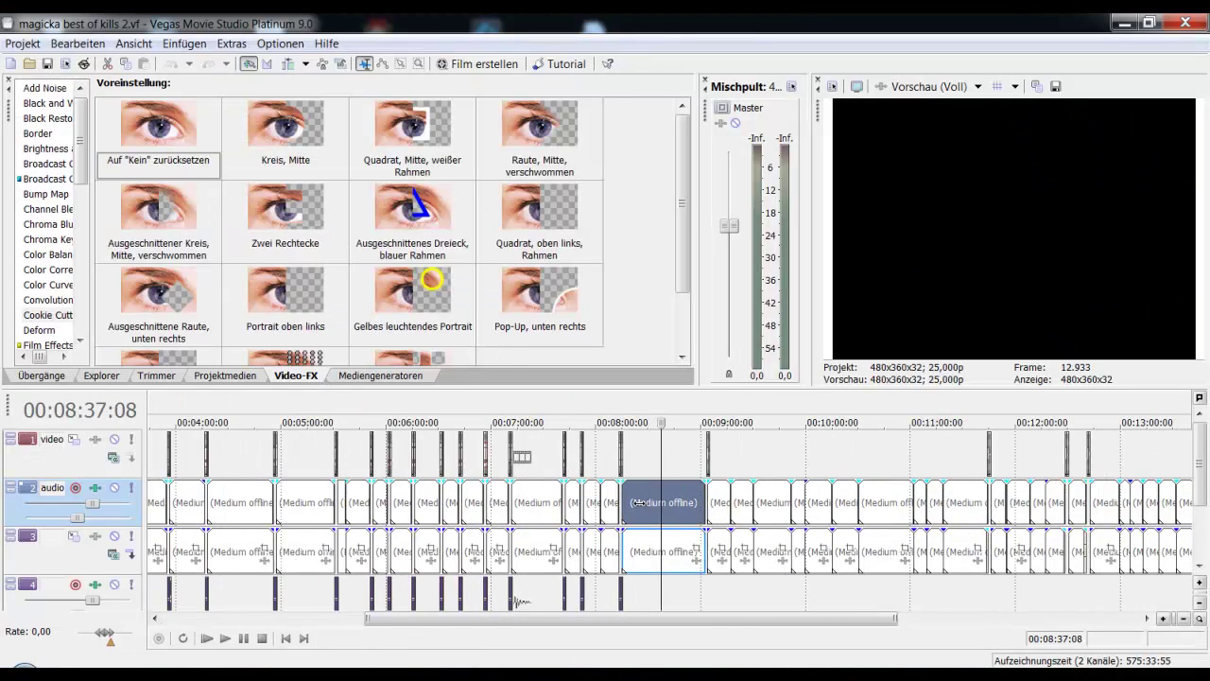
left_click_drag(646, 512, 613, 512)
left_click(641, 514)
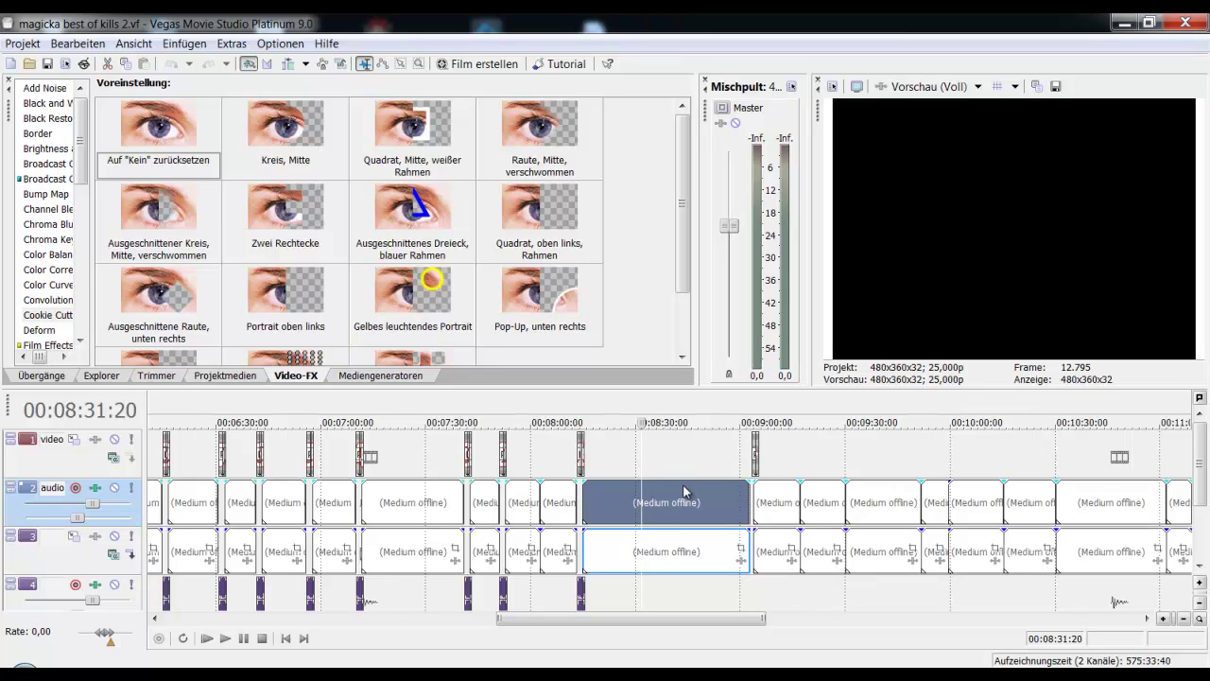
left_click(673, 508)
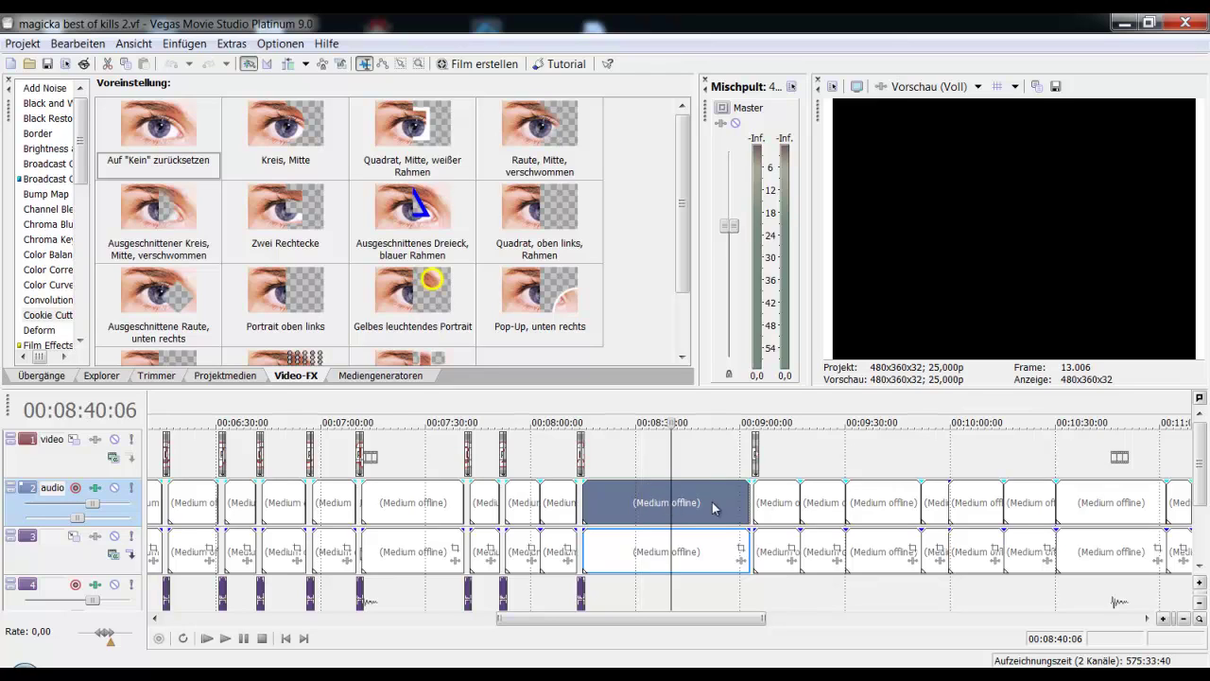
left_click(778, 509)
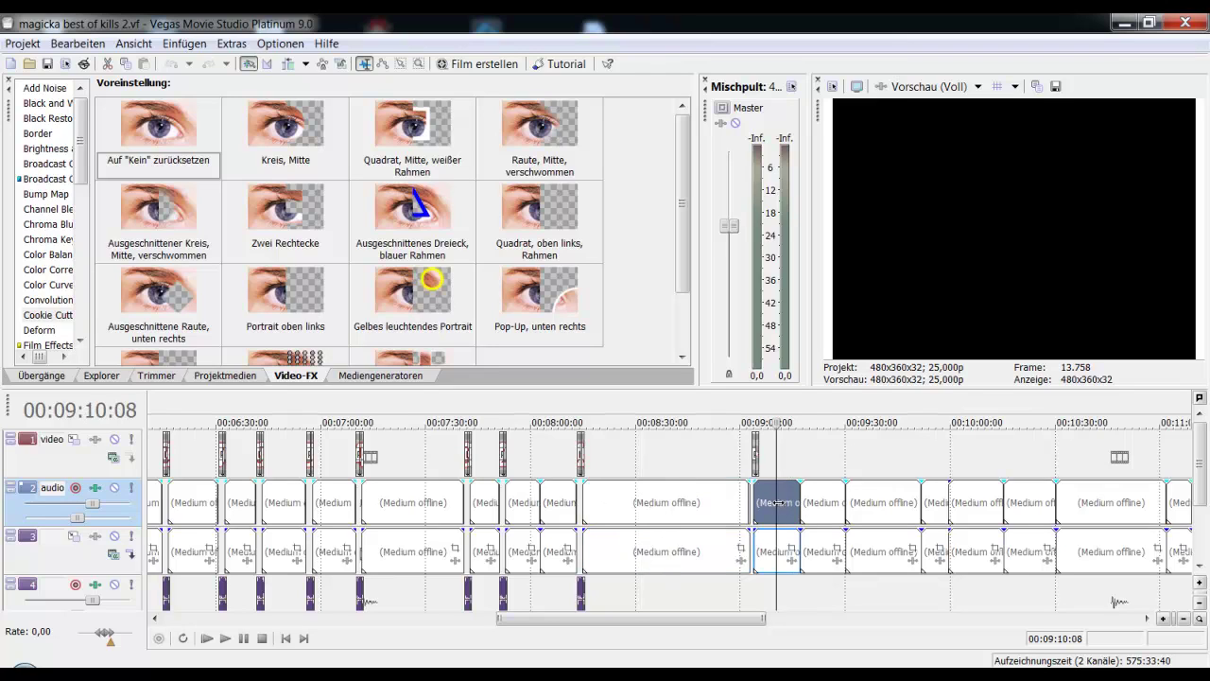
left_click(821, 506)
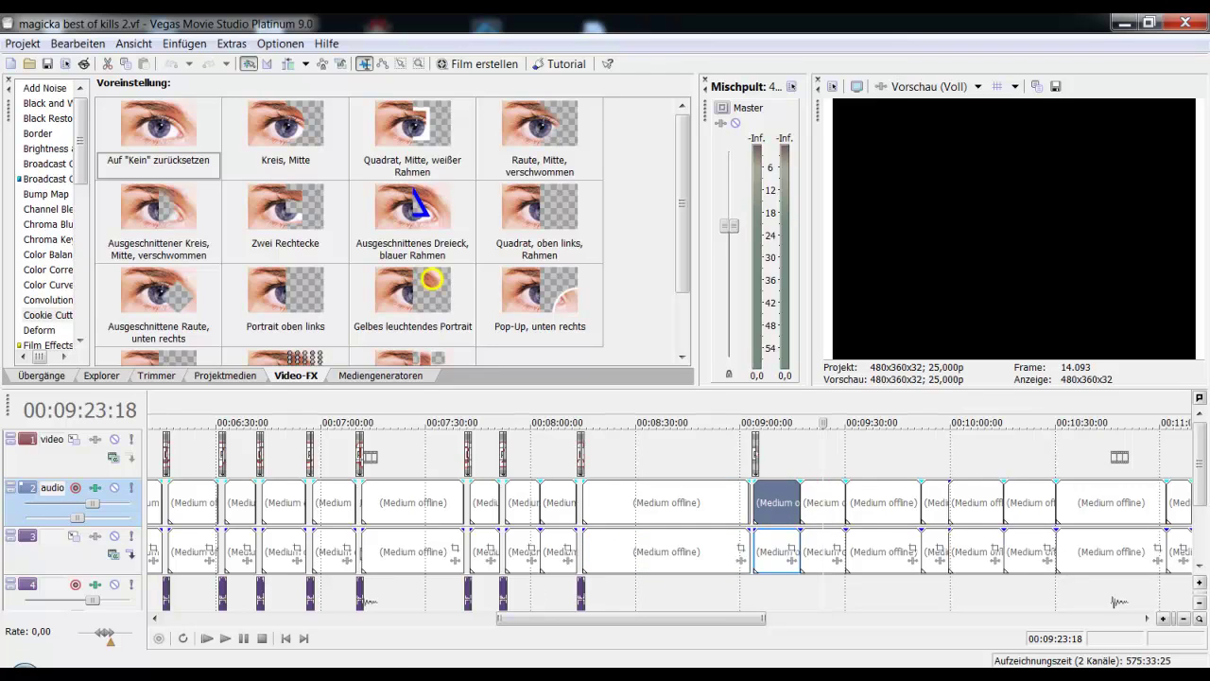
Step: Check the Easy h.264 settings alongside the Vegas clip at 00:08:38:07 and 00:08:30:13, and close Easy h.264
left_click(337, 586)
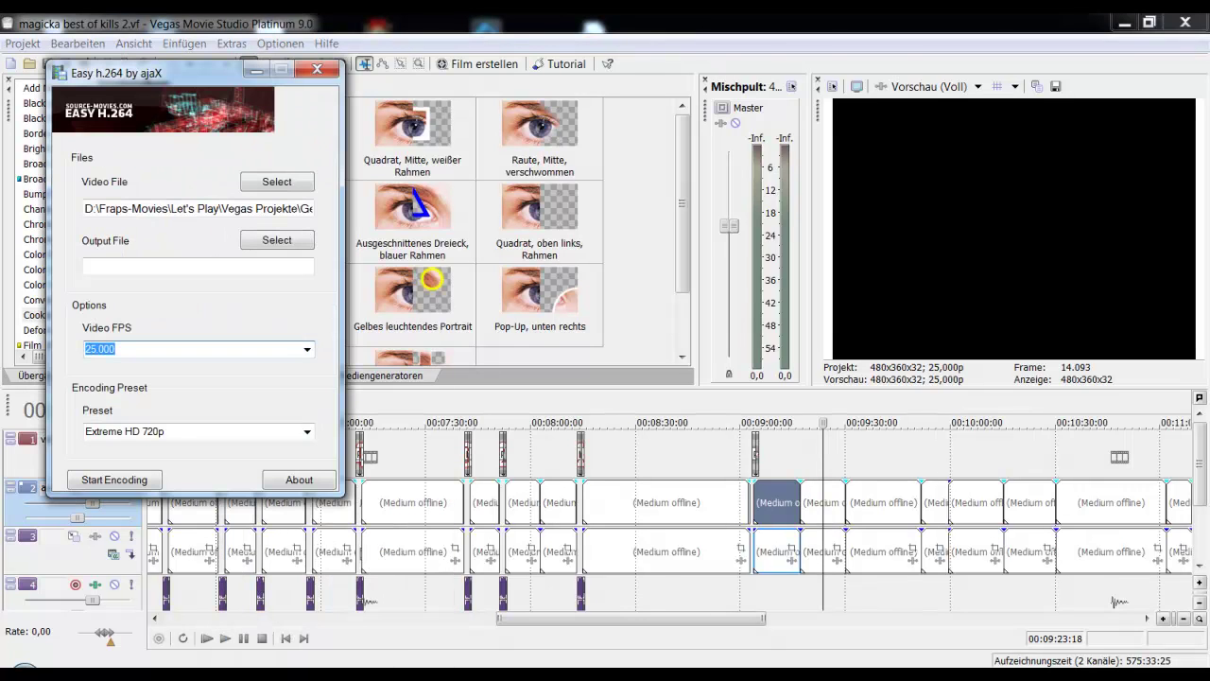
key("alt+Tab")
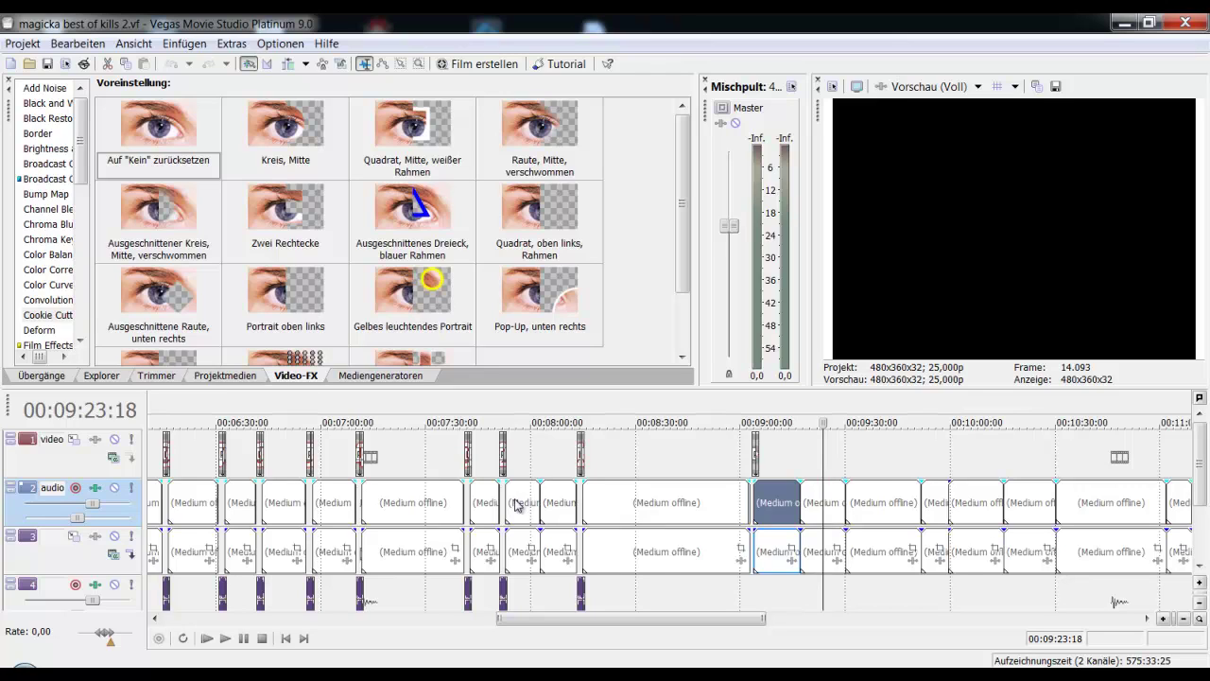
left_click(665, 503)
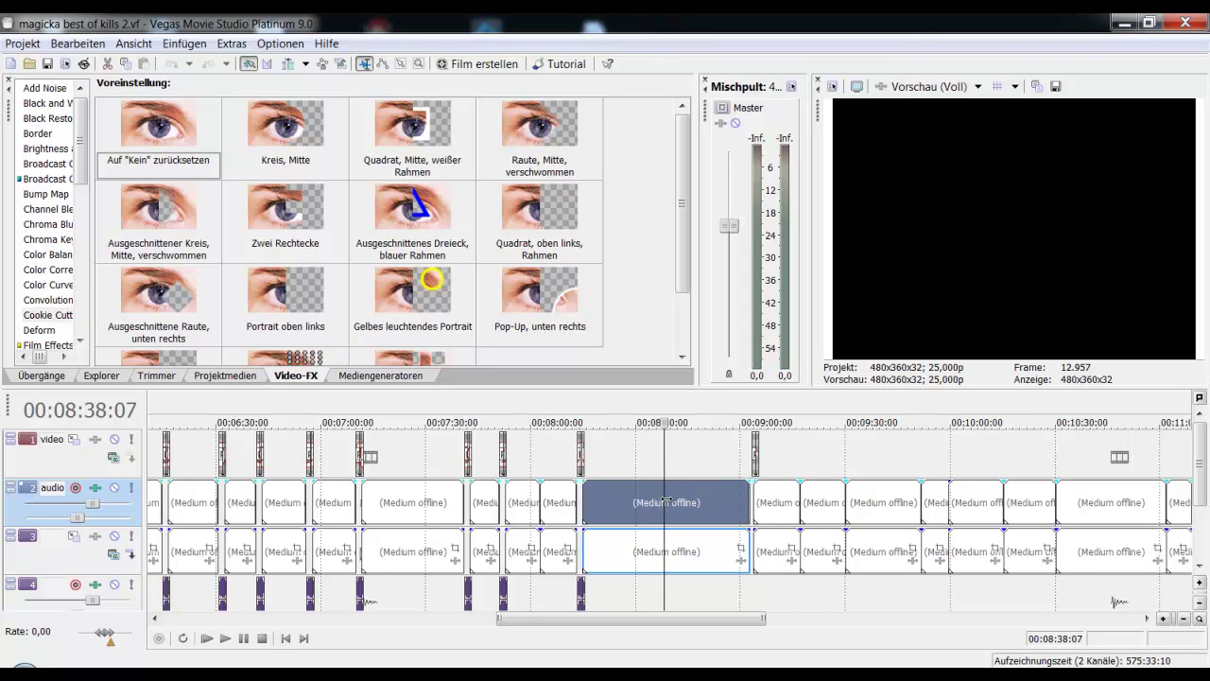
left_click(638, 503)
left_click(636, 503)
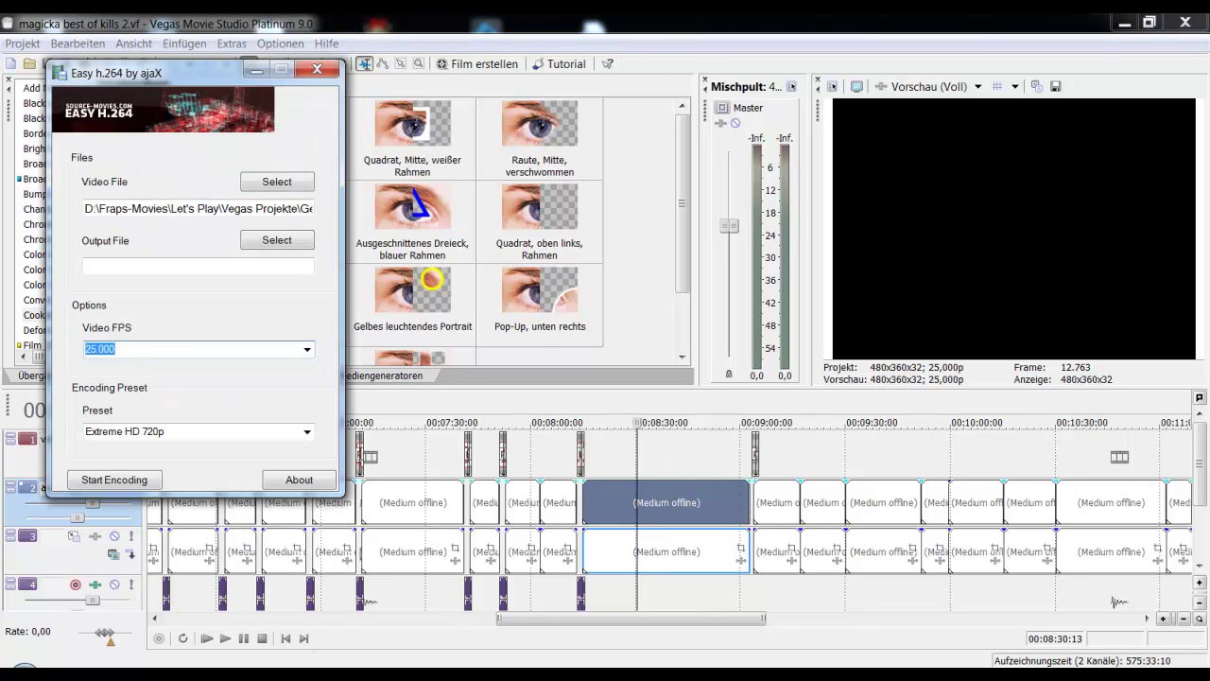
left_click(318, 74)
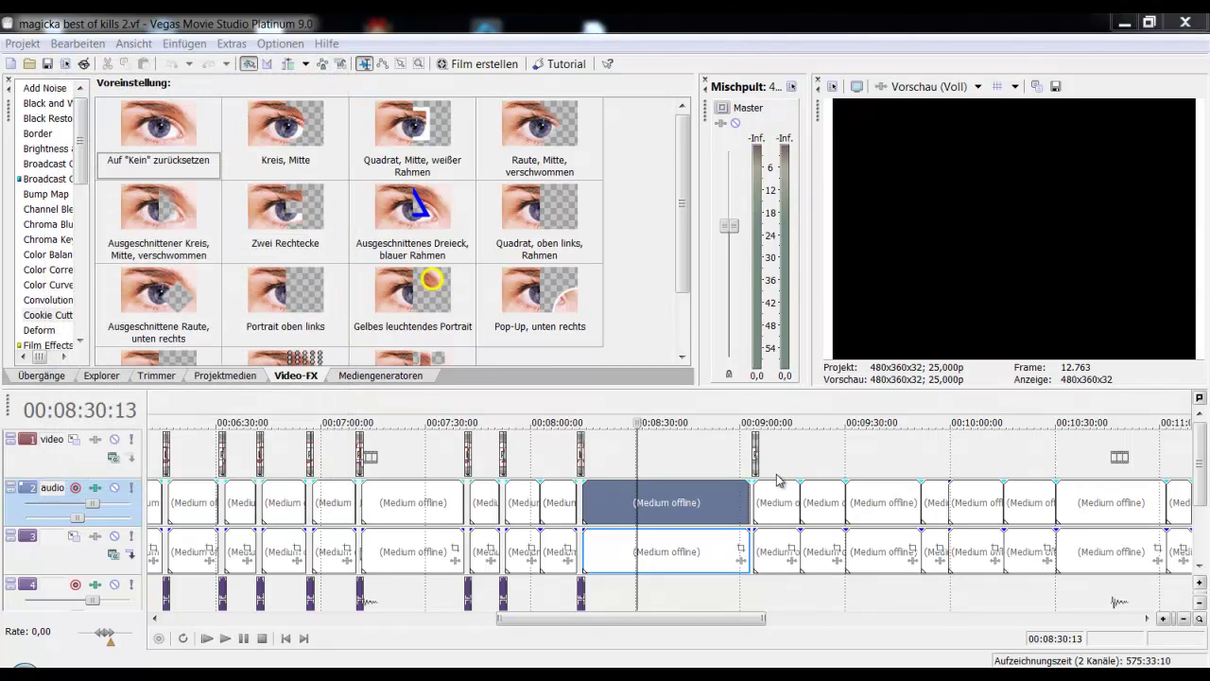
Step: Look over the clips at 00:08:44:14 and 00:10:39:15 within the whole timeline
left_click(687, 510)
scroll(687, 515, "down", 4)
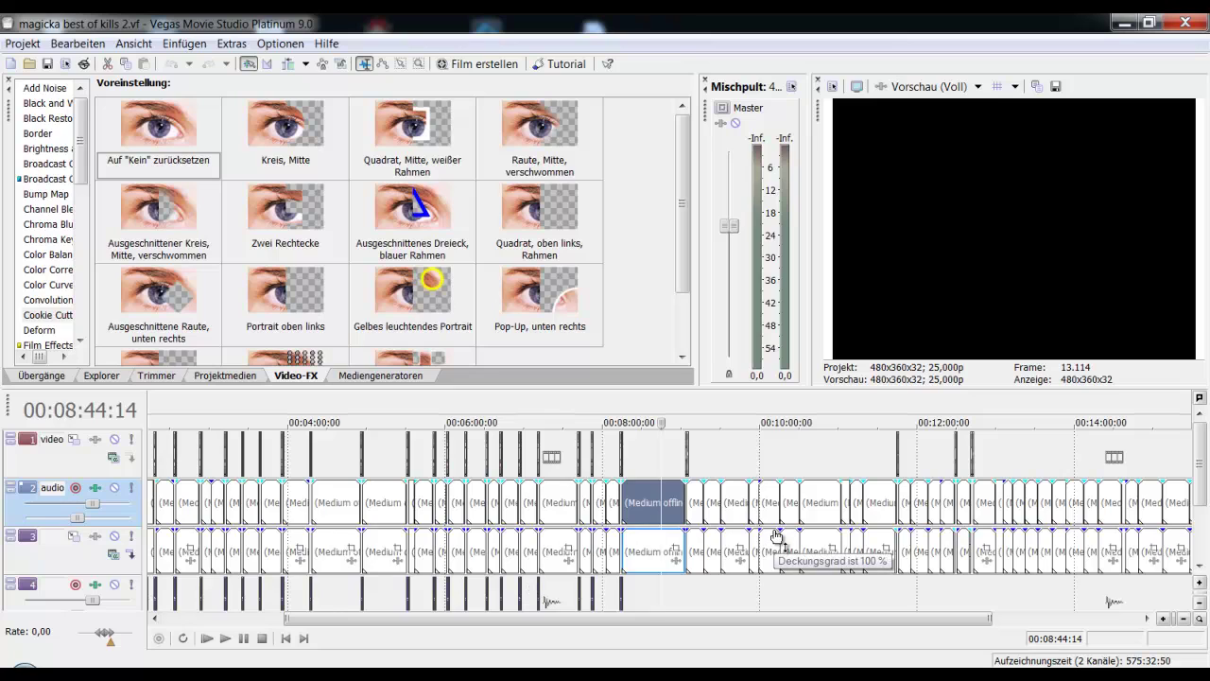
left_click(830, 511)
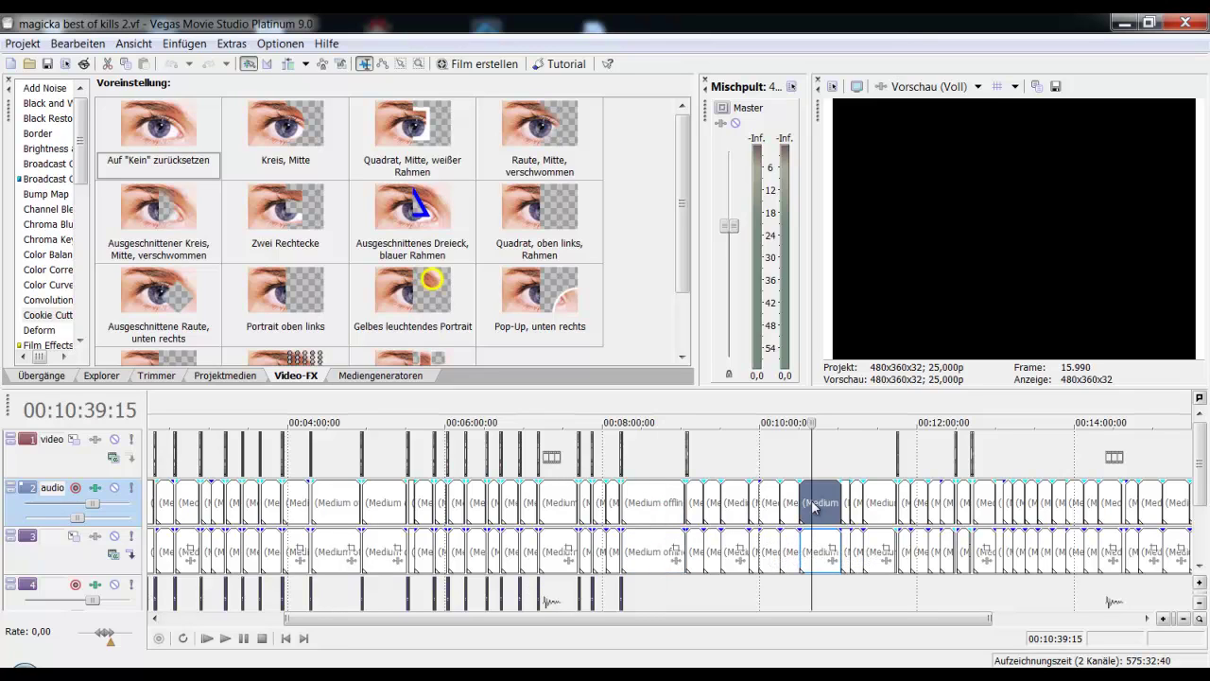
scroll(881, 541, "down", 3)
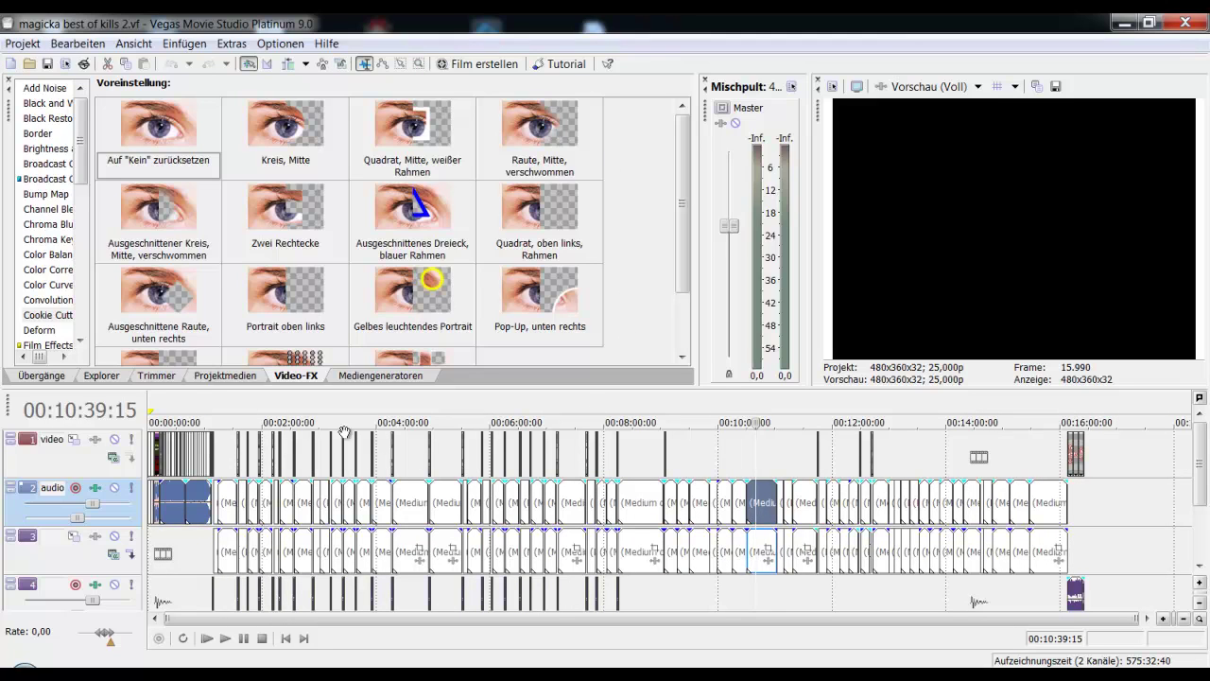
Step: Review the video settings of the Let's Play HD template for rendering to Video für Windows, and close the render dialogs without rendering
left_click(23, 43)
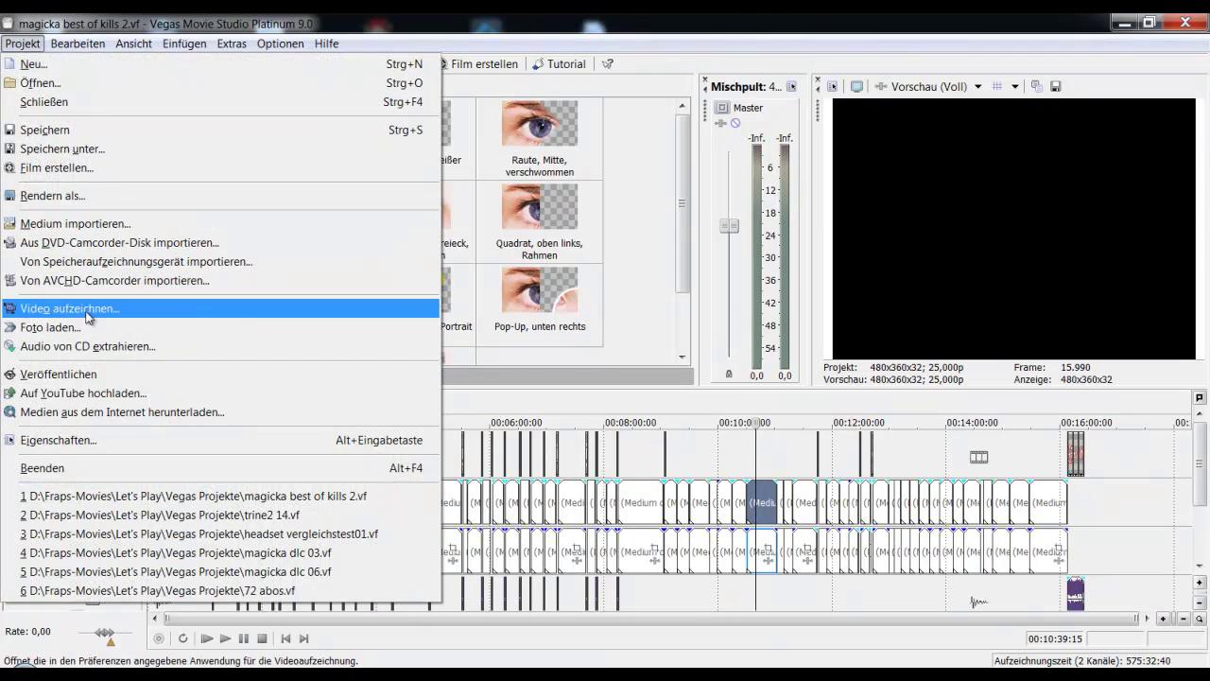
left_click(97, 198)
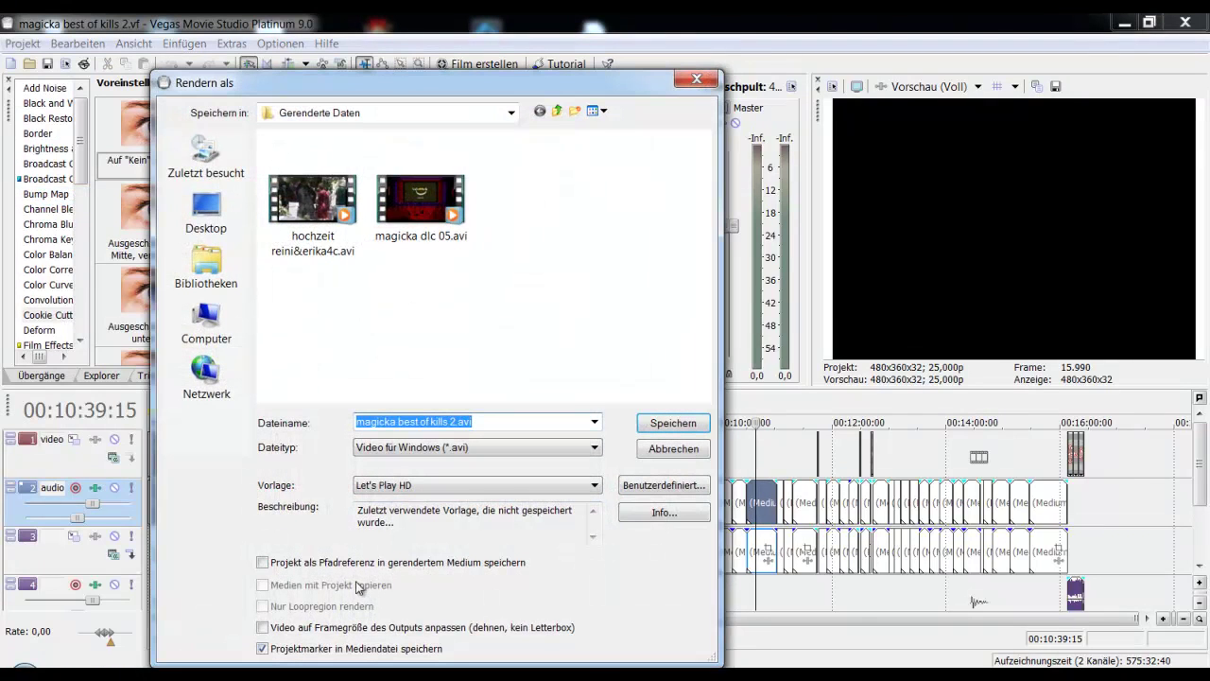
left_click(664, 486)
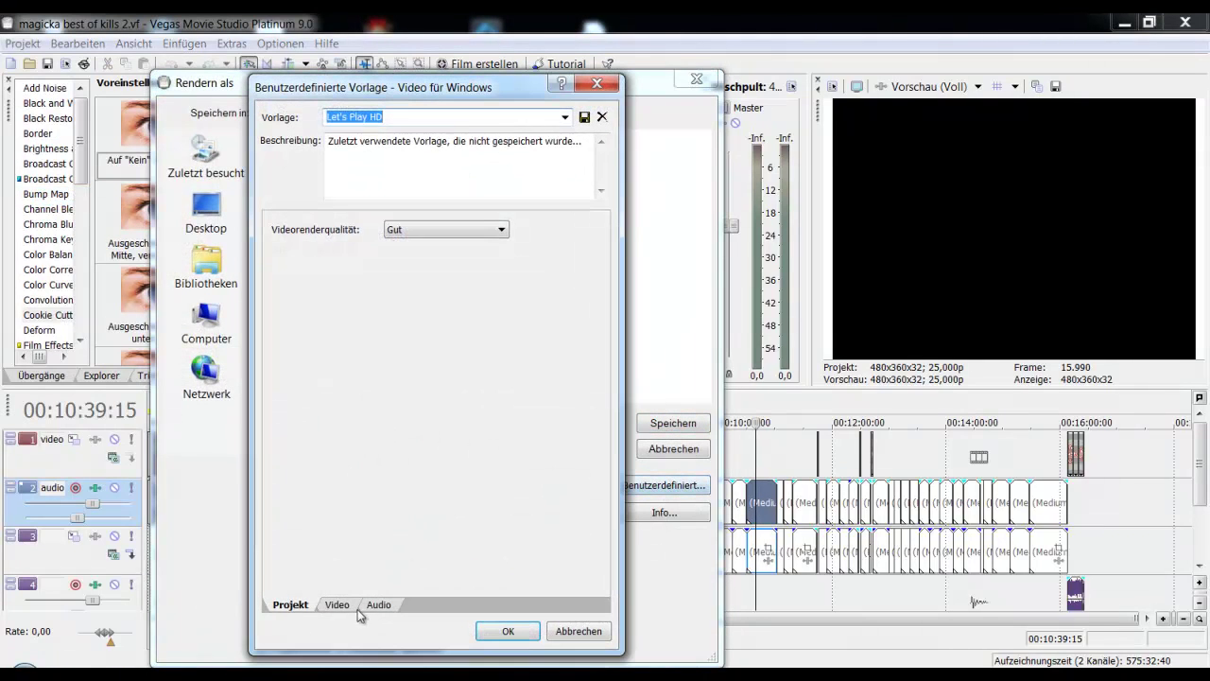
left_click(335, 604)
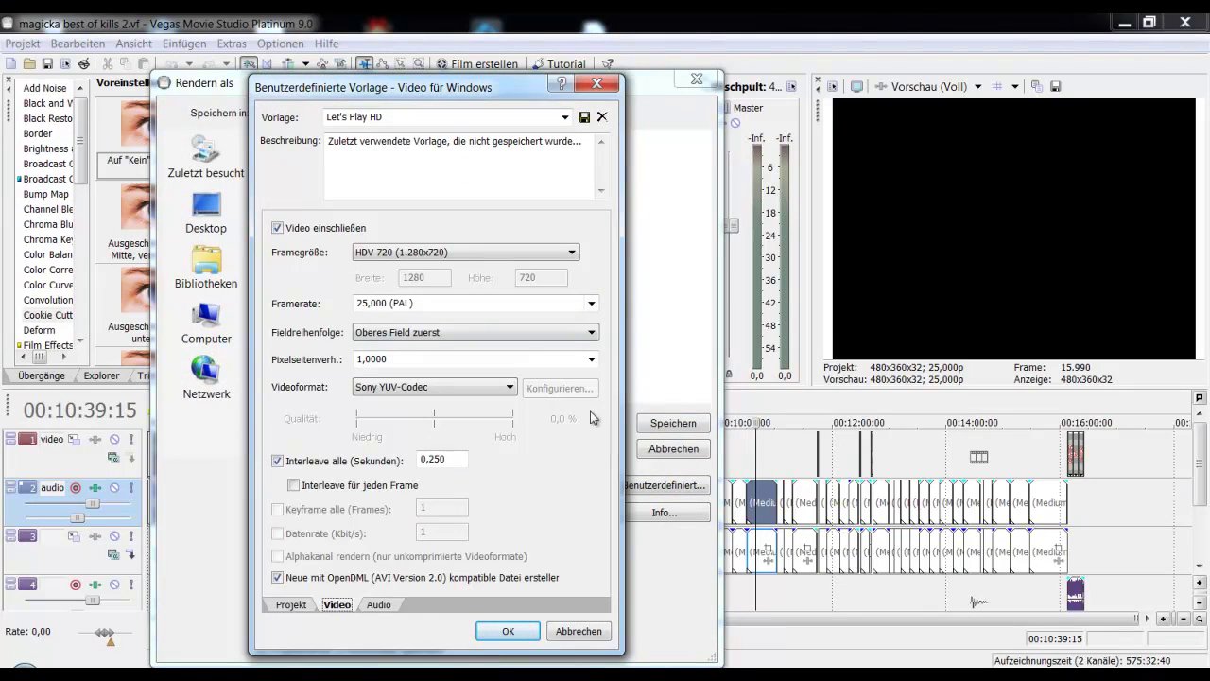
left_click(597, 83)
left_click(697, 79)
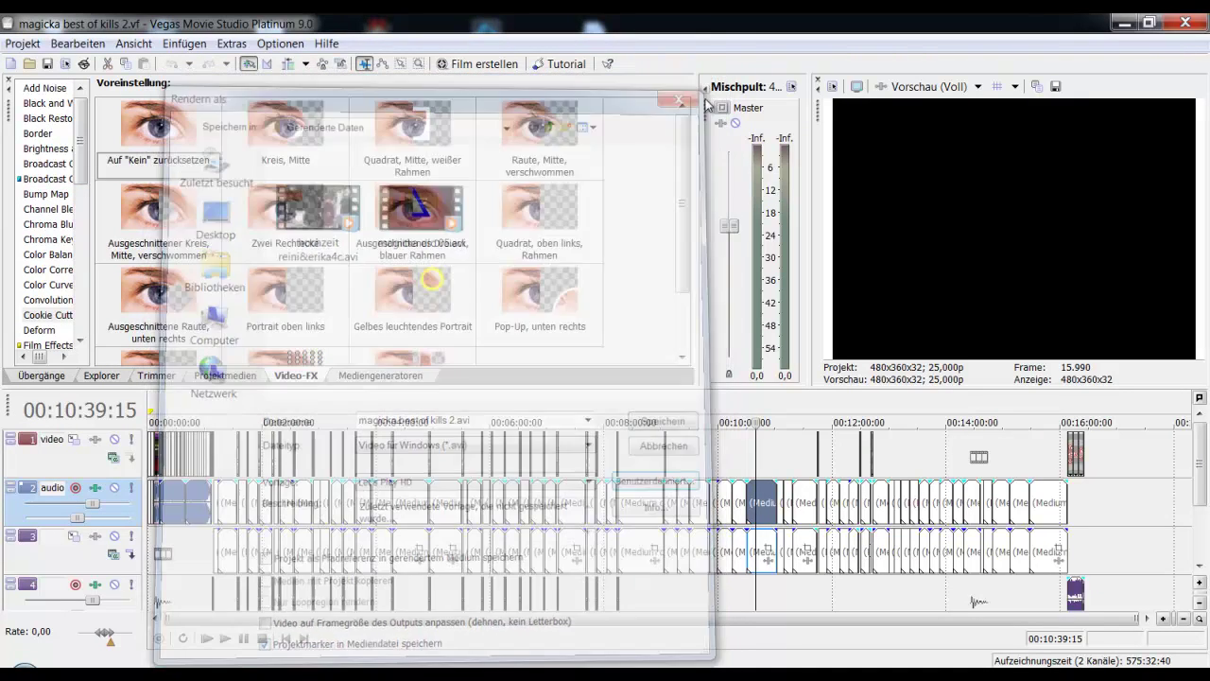
Step: Inspect the number title and neighbouring clips around 00:04:56:10, and select the clip at 00:10:43:02 in the whole timeline
left_click(442, 515)
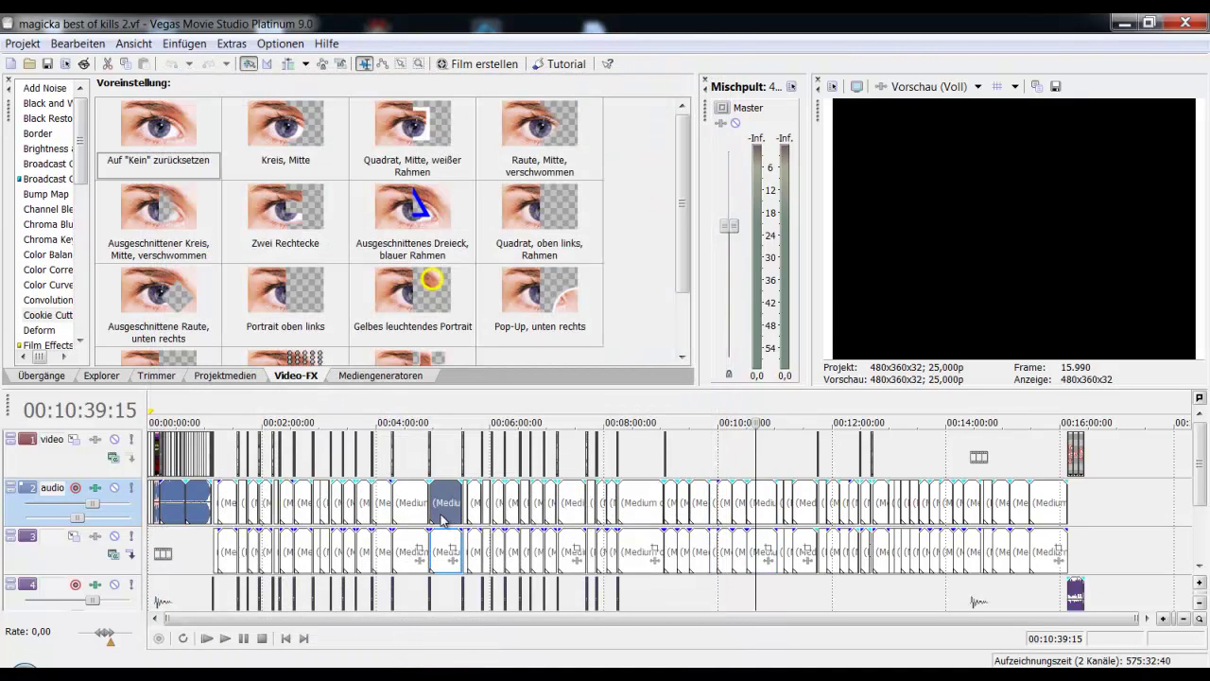
scroll(578, 513, "up", 3)
scroll(575, 505, "up", 2)
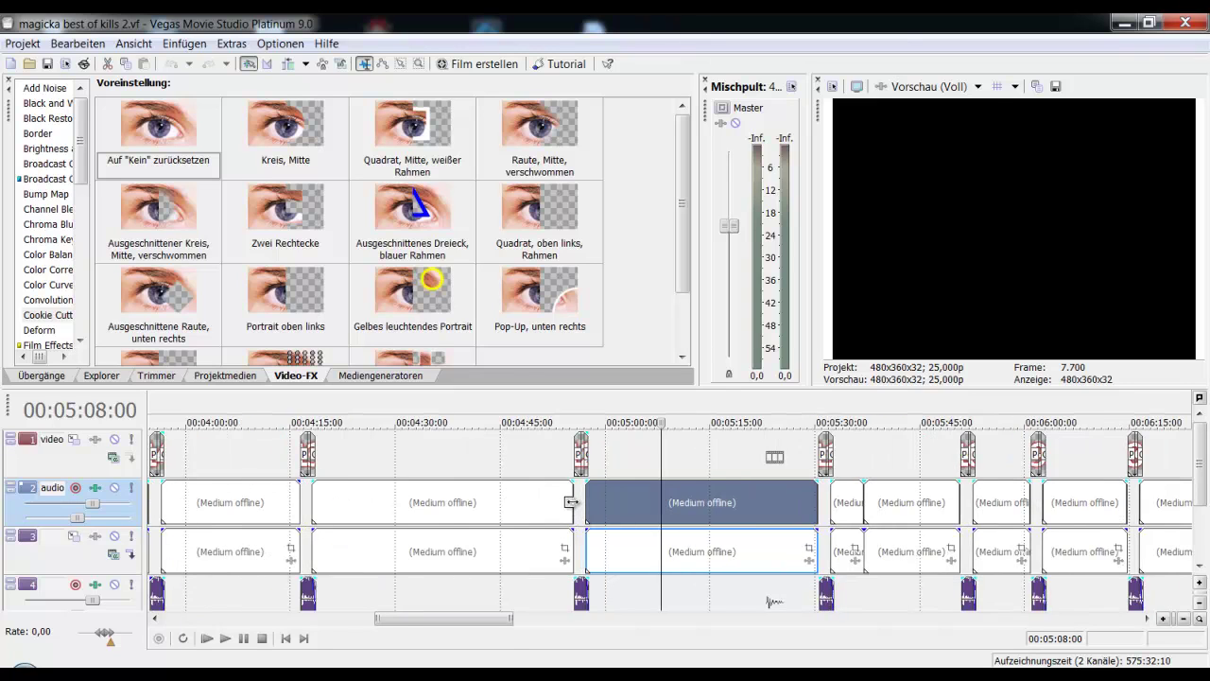
left_click(571, 502)
scroll(576, 502, "up", 3)
left_click(674, 502)
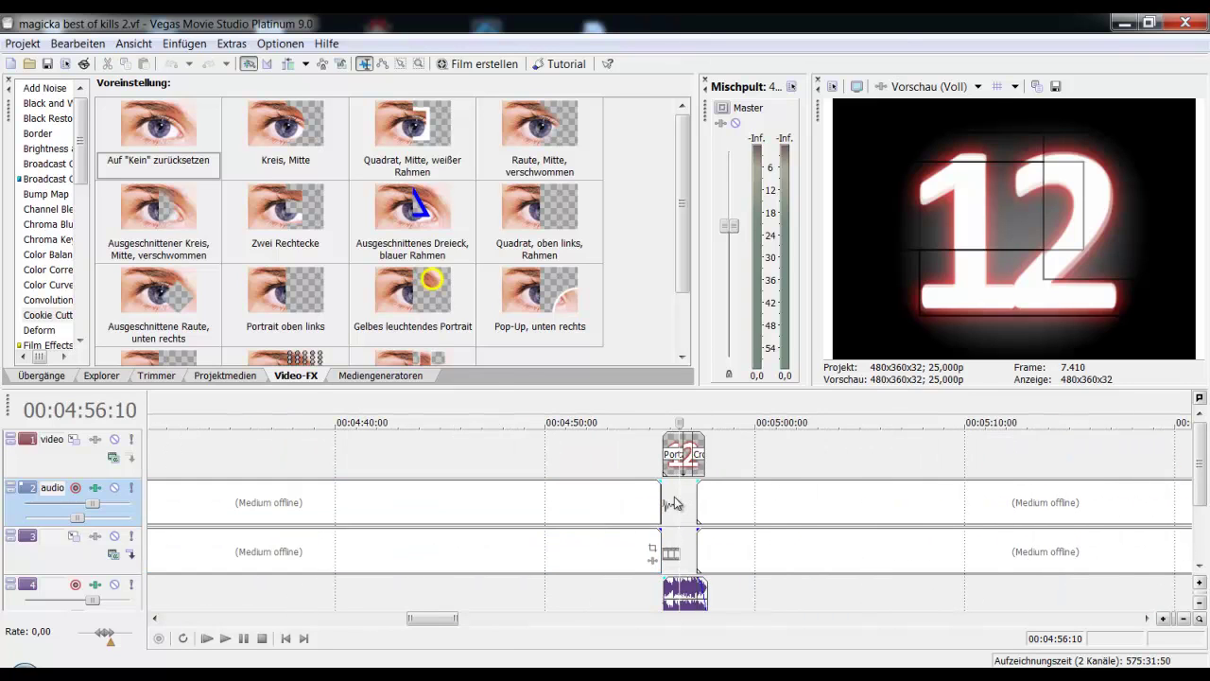
left_click_drag(678, 498, 735, 498)
scroll(799, 509, "down", 8)
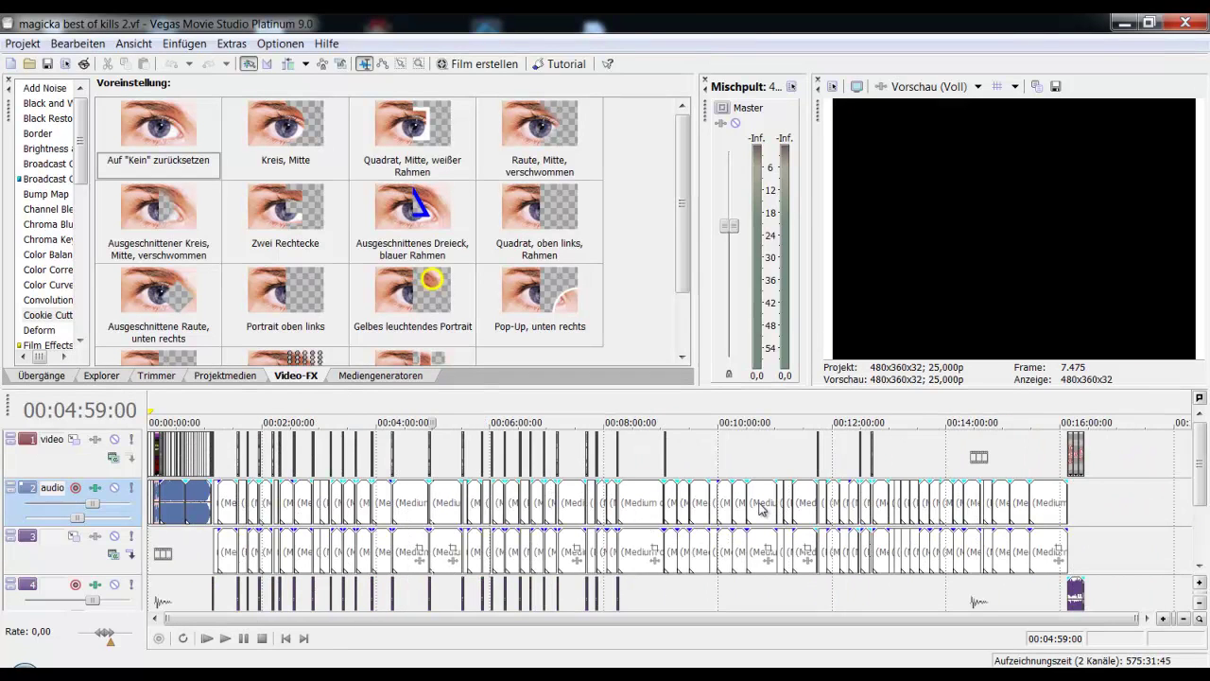
left_click(761, 507)
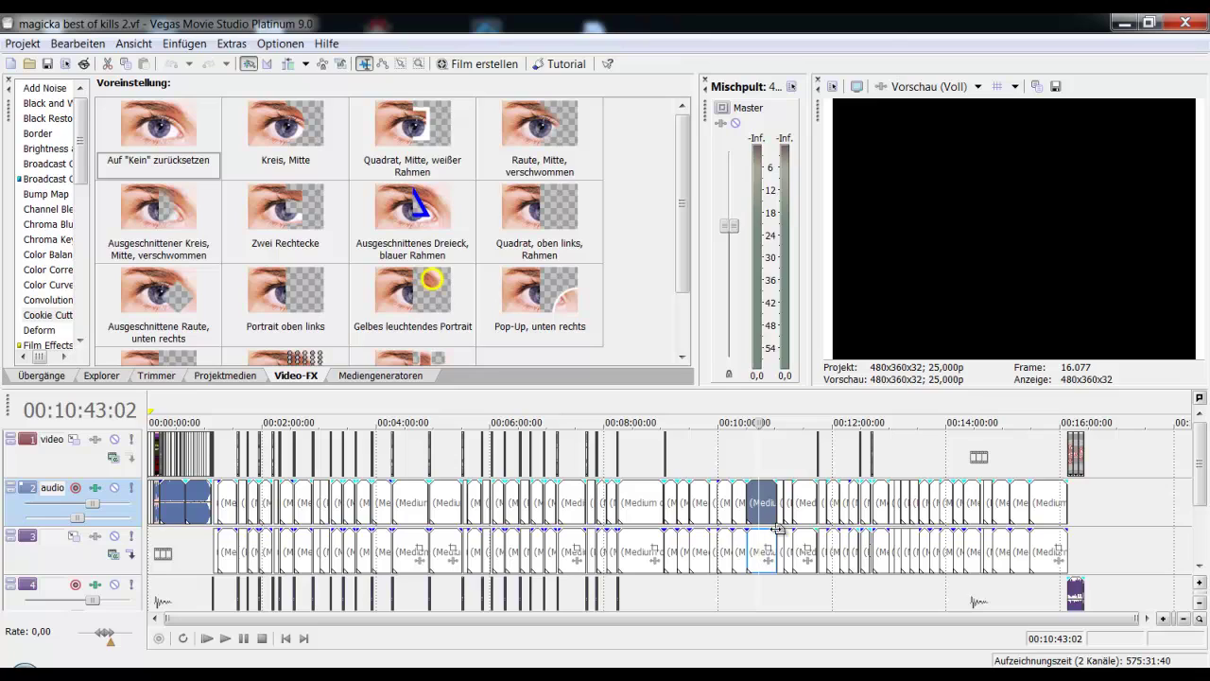